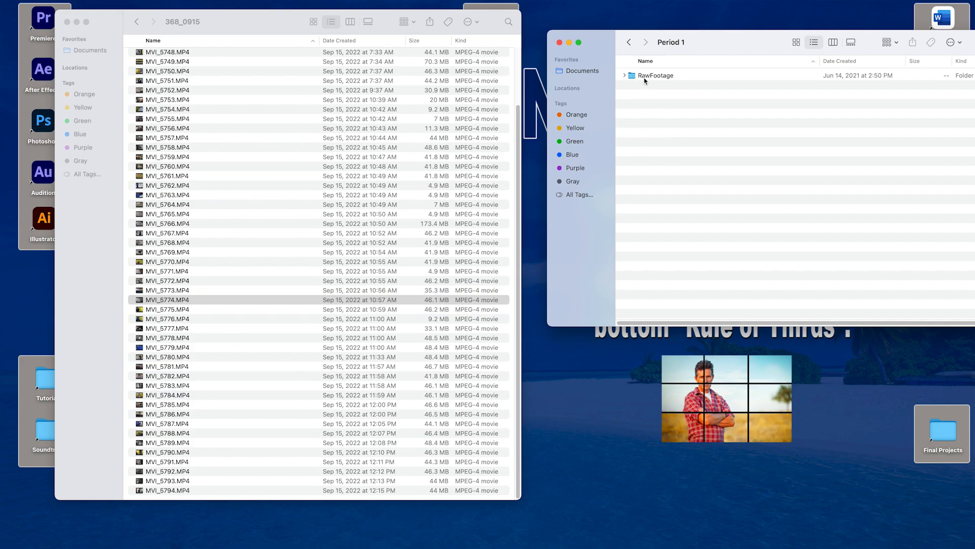
Step: Open the RawFootage folder and create a new folder in it named ScavengerHuntKE
{"action": "double_click", "coordinate": [644, 79]}
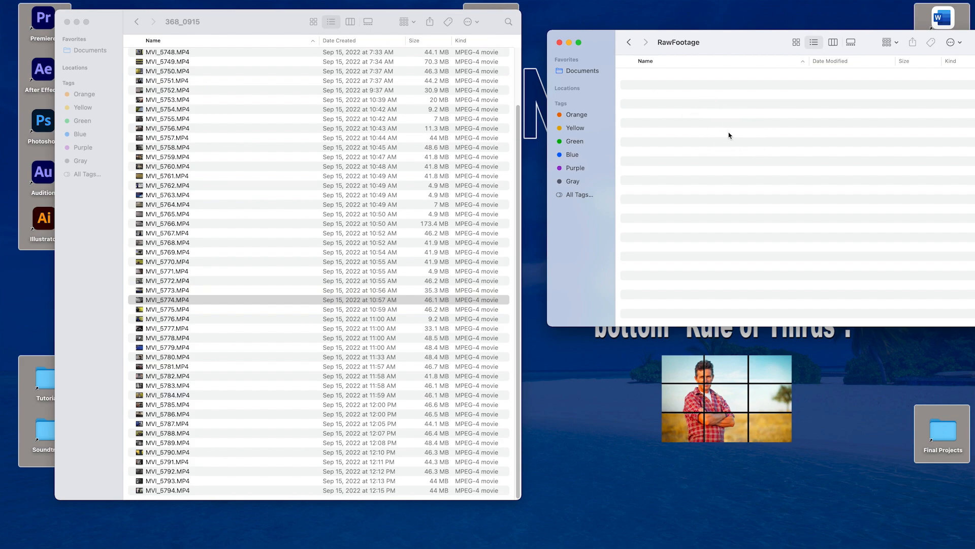
{"action": "right_click", "coordinate": [671, 116]}
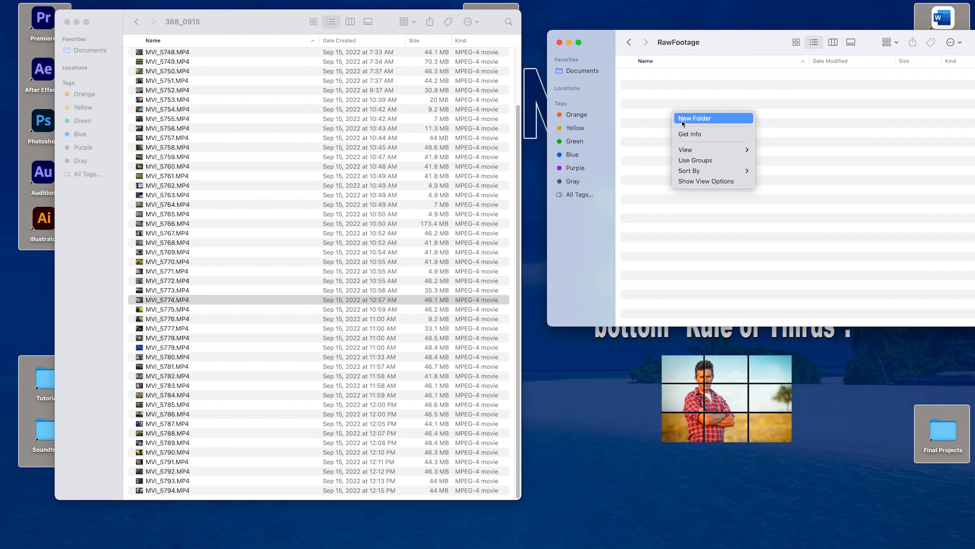
{"action": "left_click", "coordinate": [682, 119]}
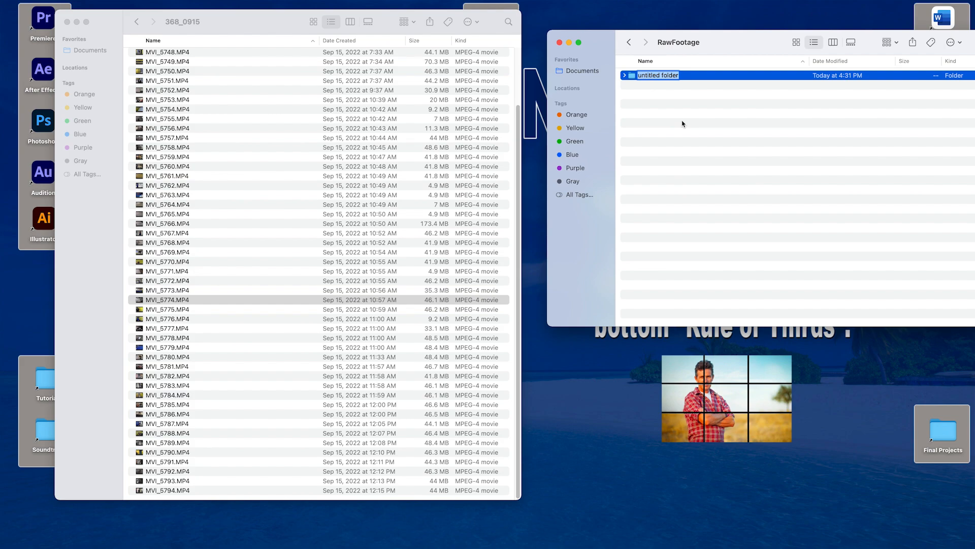
{"action": "right_click", "coordinate": [682, 122]}
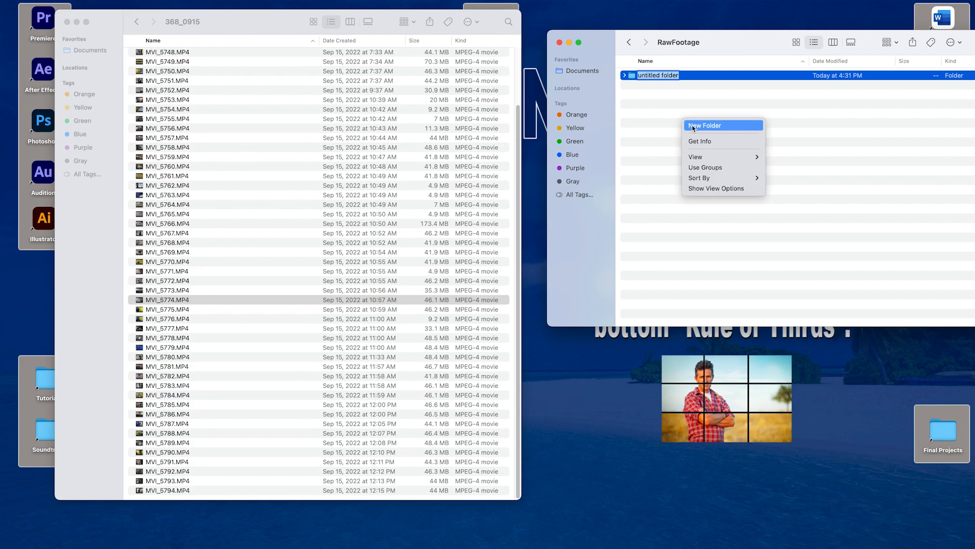
{"action": "left_click", "coordinate": [657, 76]}
{"action": "type", "text": "Scave"}
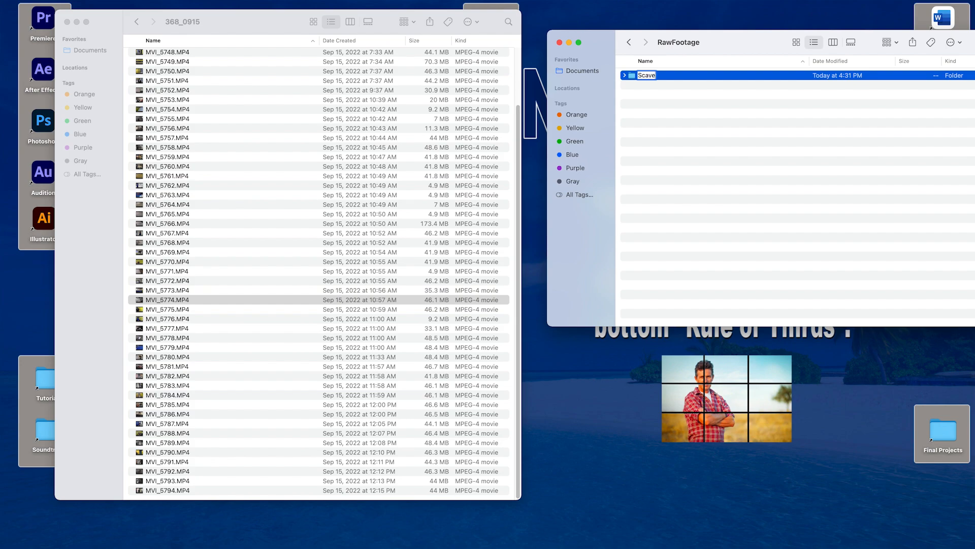
{"action": "type", "text": "ngerHuntKE"}
{"action": "key", "text": "Return"}
Step: Open the ScavengerHuntKE folder and arrange its window beside the 368_0915 footage window, with the footage list at its beginning
{"action": "left_click_drag", "start_coordinate": [688, 50], "coordinate": [674, 47]}
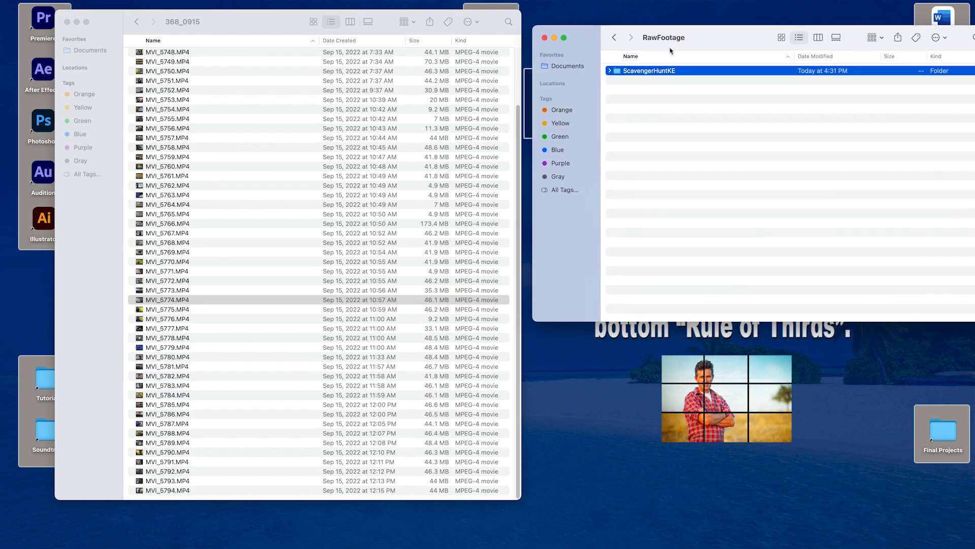
{"action": "double_click", "coordinate": [619, 74]}
{"action": "left_click_drag", "start_coordinate": [718, 47], "coordinate": [659, 47]}
{"action": "left_click_drag", "start_coordinate": [928, 321], "coordinate": [828, 389]}
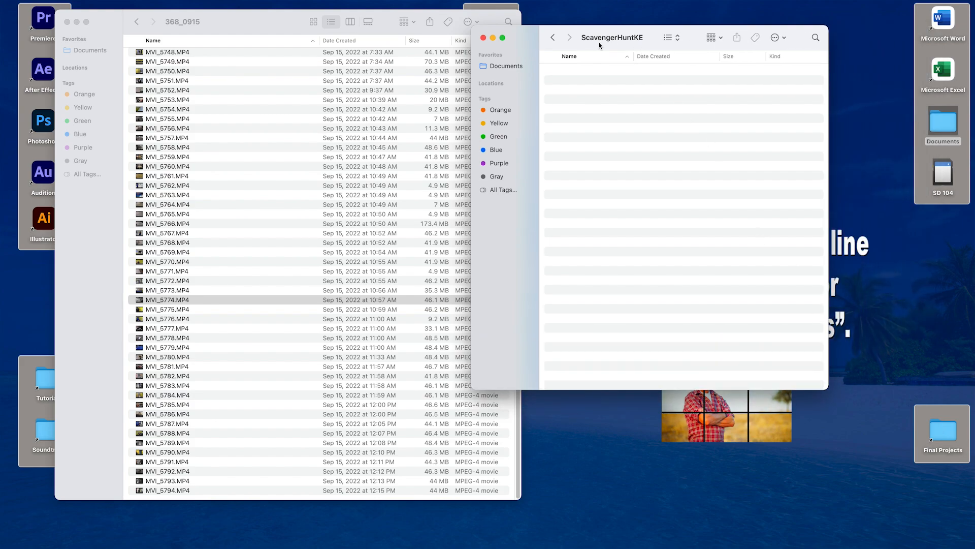
{"action": "left_click_drag", "start_coordinate": [600, 46], "coordinate": [668, 56]}
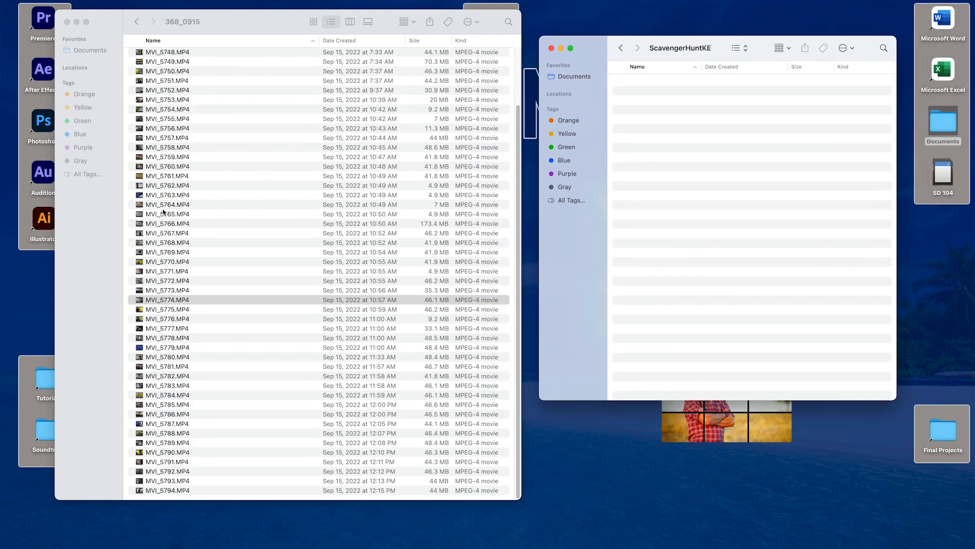
{"action": "left_click_drag", "start_coordinate": [520, 159], "coordinate": [511, 82]}
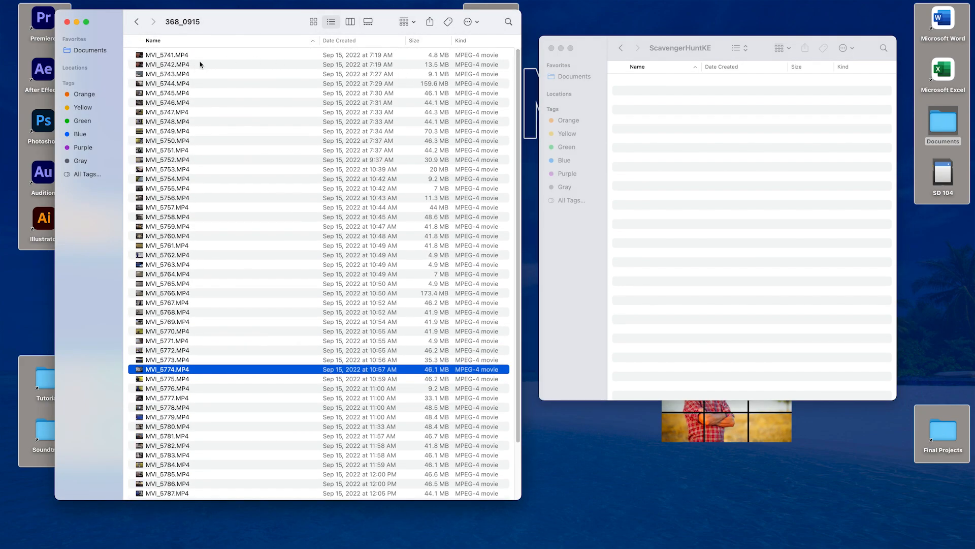
Step: Preview the clip MVI_5745.MP4, close the player, and select the first clip in the footage list
{"action": "double_click", "coordinate": [182, 94]}
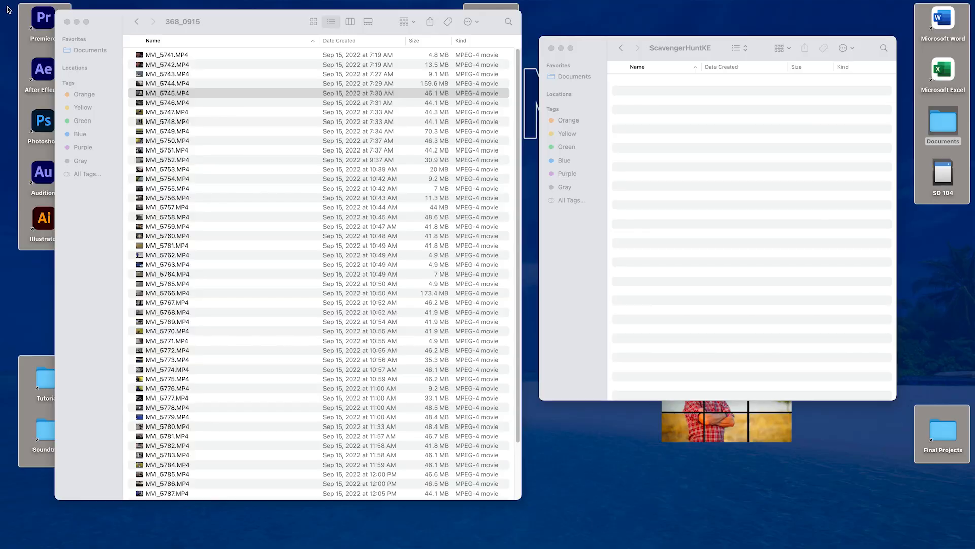
{"action": "left_click", "coordinate": [7, 6]}
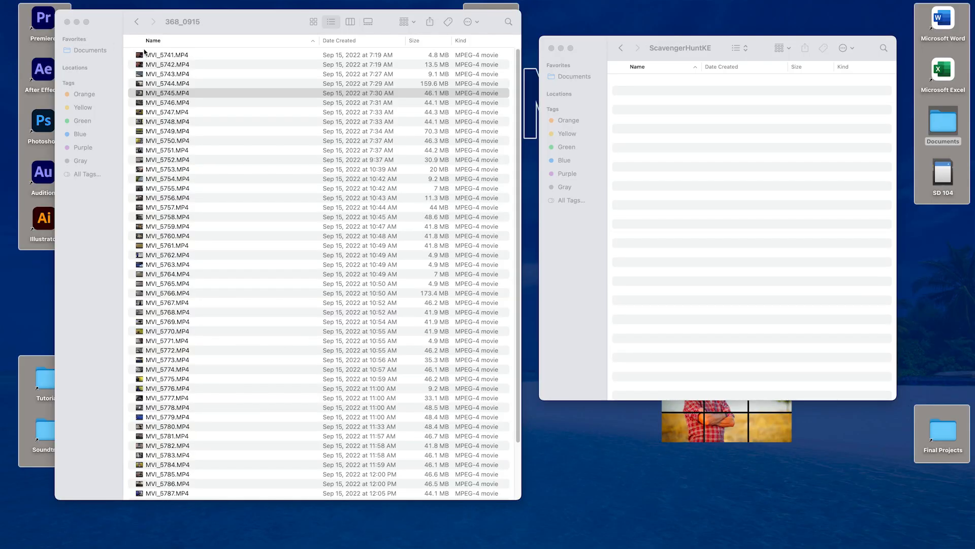
{"action": "left_click", "coordinate": [180, 56]}
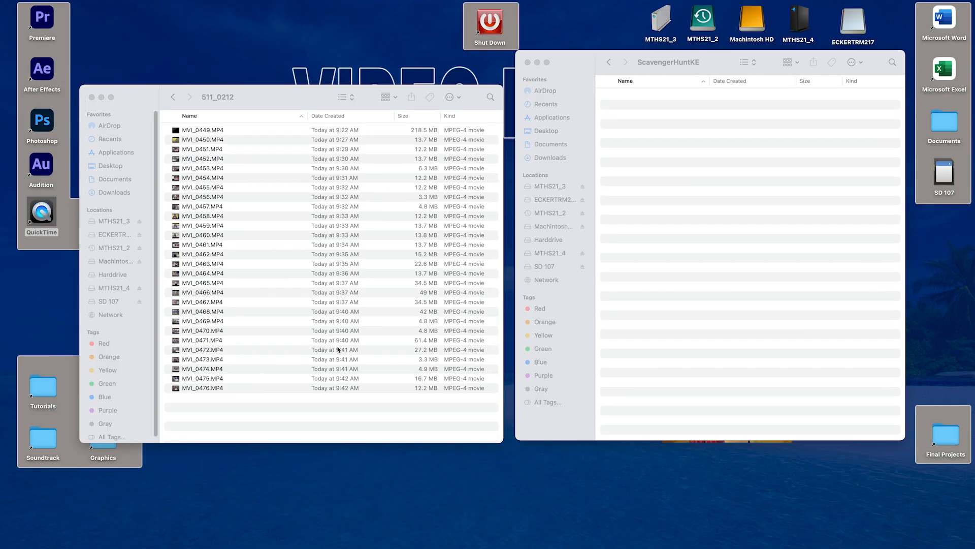
{"action": "left_click", "coordinate": [221, 401]}
{"action": "left_click_drag", "start_coordinate": [222, 401], "coordinate": [216, 170]}
{"action": "left_click", "coordinate": [228, 402]}
{"action": "left_click_drag", "start_coordinate": [215, 402], "coordinate": [204, 130]}
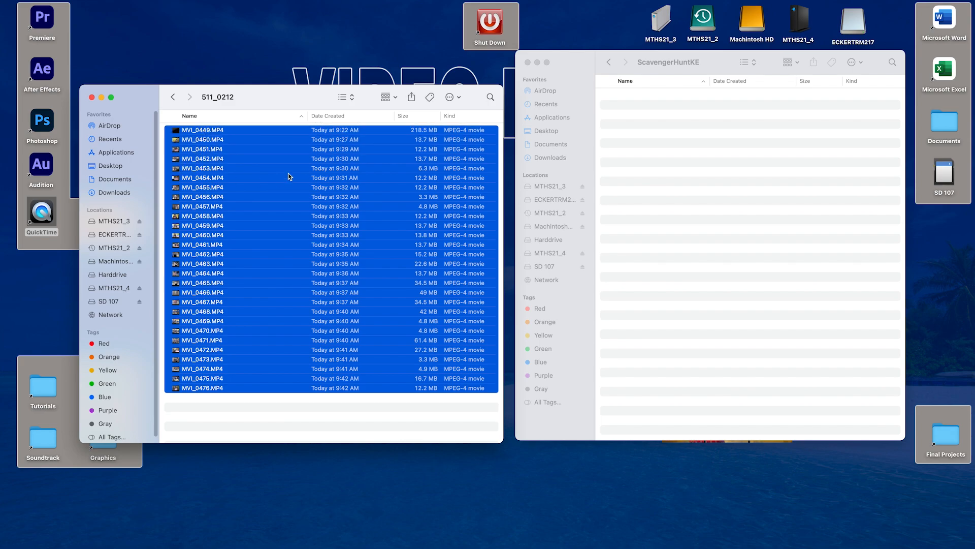
{"action": "left_click", "coordinate": [218, 423]}
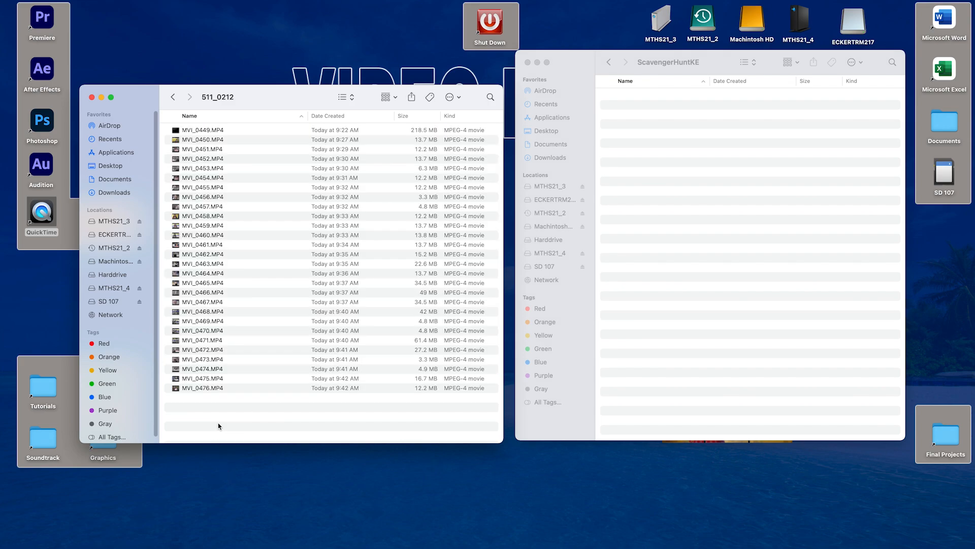
Step: Copy all clips from MVI_0449.MP4 through MVI_0476.MP4 into the ScavengerHuntKE folder, and close the 511_0212 source window
{"action": "left_click", "coordinate": [207, 131]}
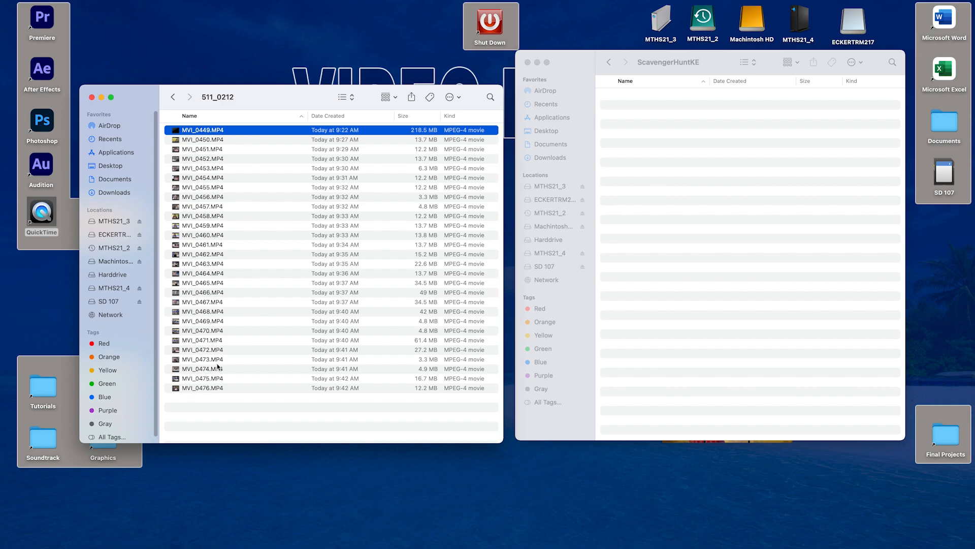
{"action": "left_click", "coordinate": [207, 389], "text": "shift"}
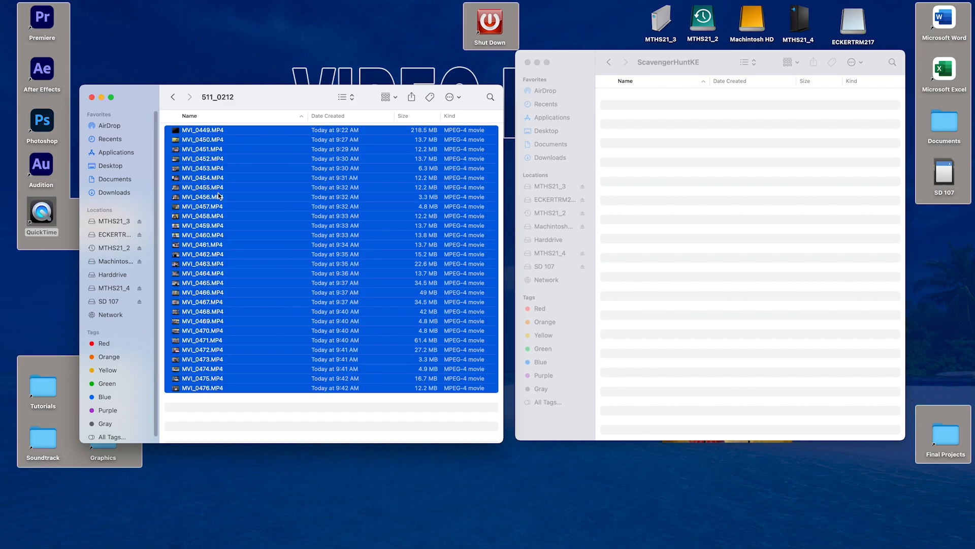
{"action": "left_click_drag", "start_coordinate": [197, 214], "coordinate": [696, 211]}
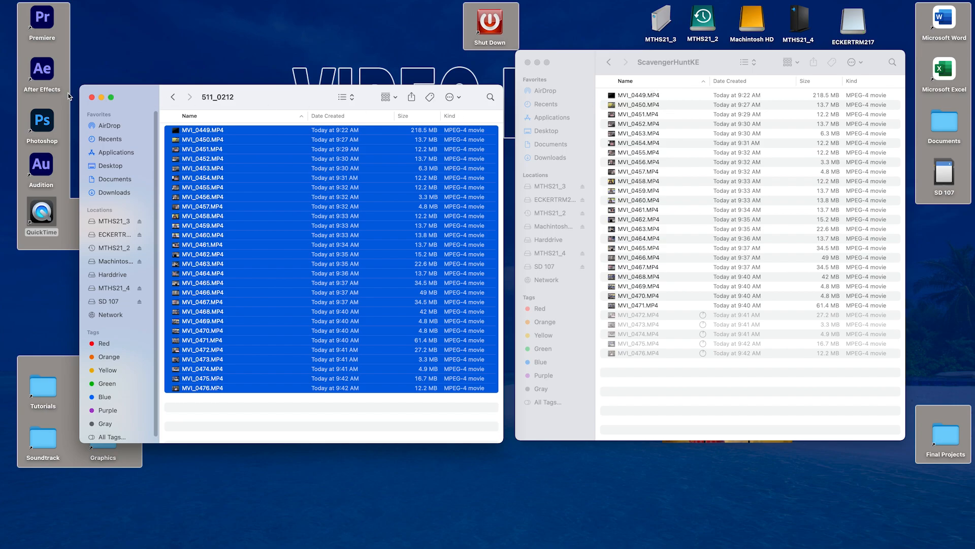
{"action": "left_click", "coordinate": [91, 97]}
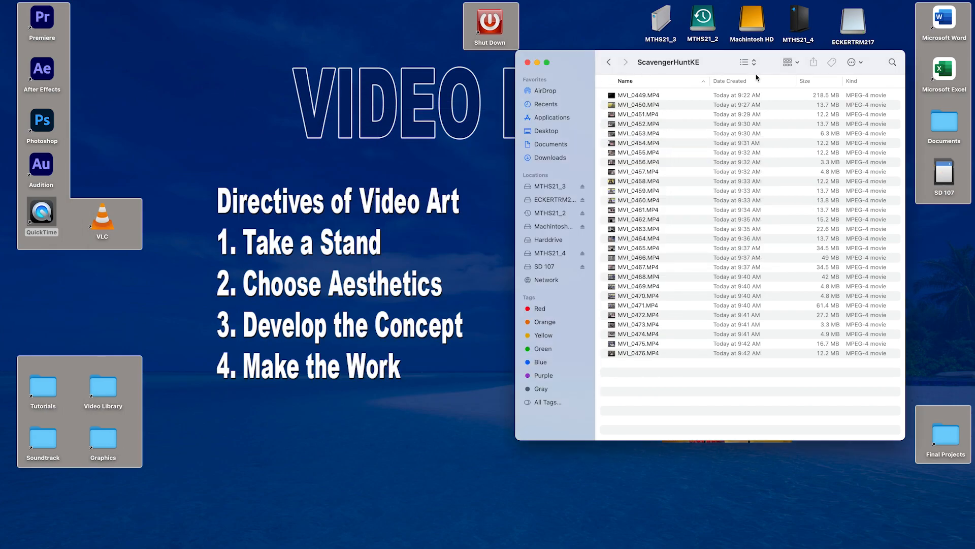
Step: Move the ScavengerHuntKE window toward the middle of the desktop and enlarge it
{"action": "left_click_drag", "start_coordinate": [713, 73], "coordinate": [575, 78]}
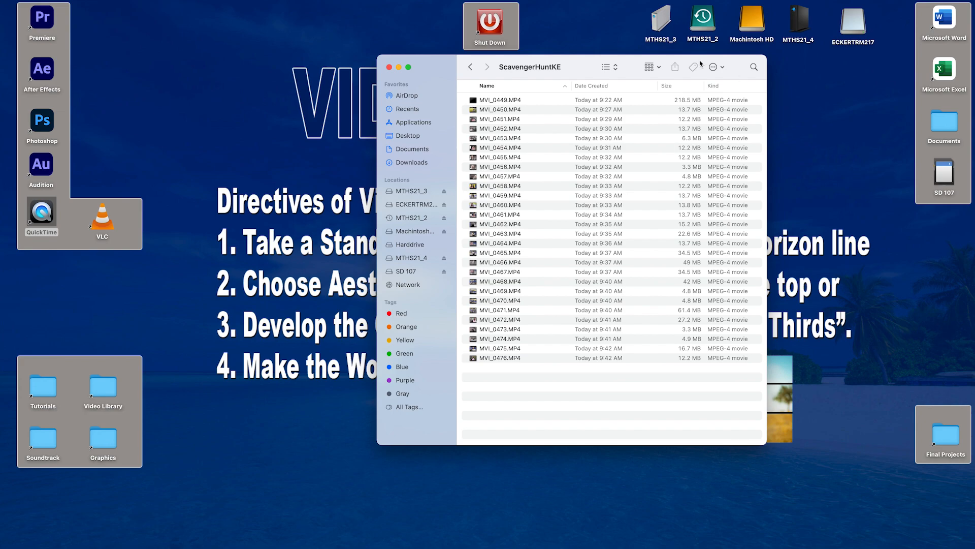
{"action": "left_click_drag", "start_coordinate": [580, 71], "coordinate": [411, 73]}
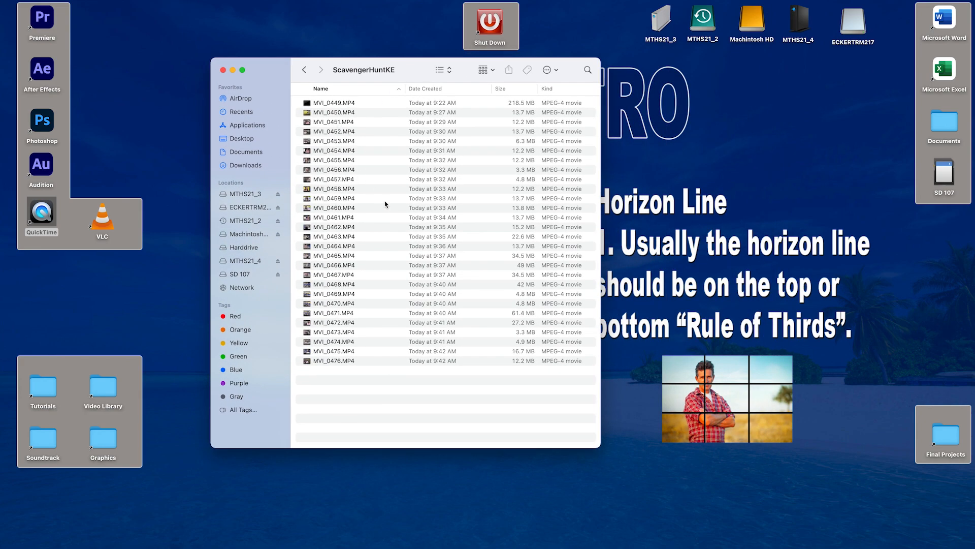
{"action": "left_click_drag", "start_coordinate": [600, 447], "coordinate": [701, 464]}
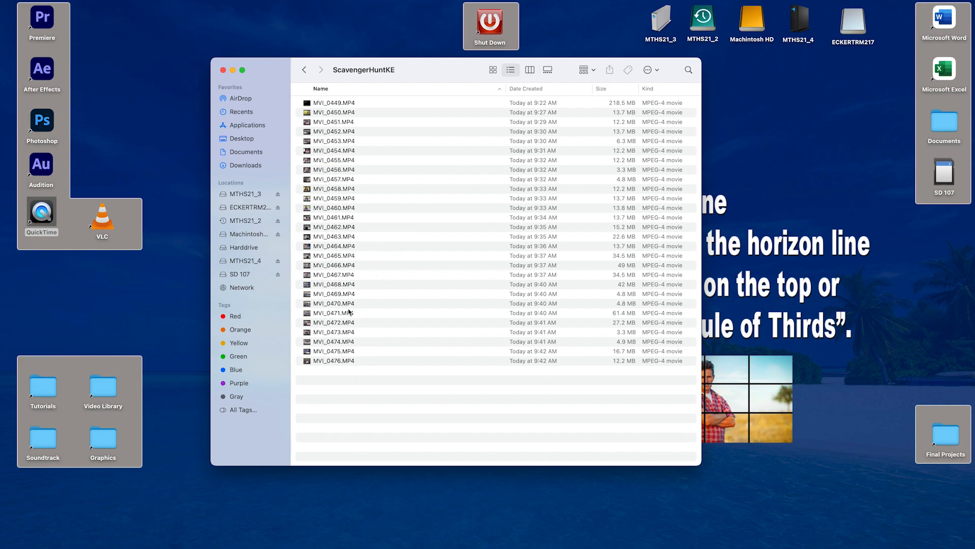
Step: Batch-rename all clips in ScavengerHuntKE using the Format option with Name and Index and the custom name ScavengerHuntP2
{"action": "left_click_drag", "start_coordinate": [368, 376], "coordinate": [335, 107]}
{"action": "right_click", "coordinate": [336, 150]}
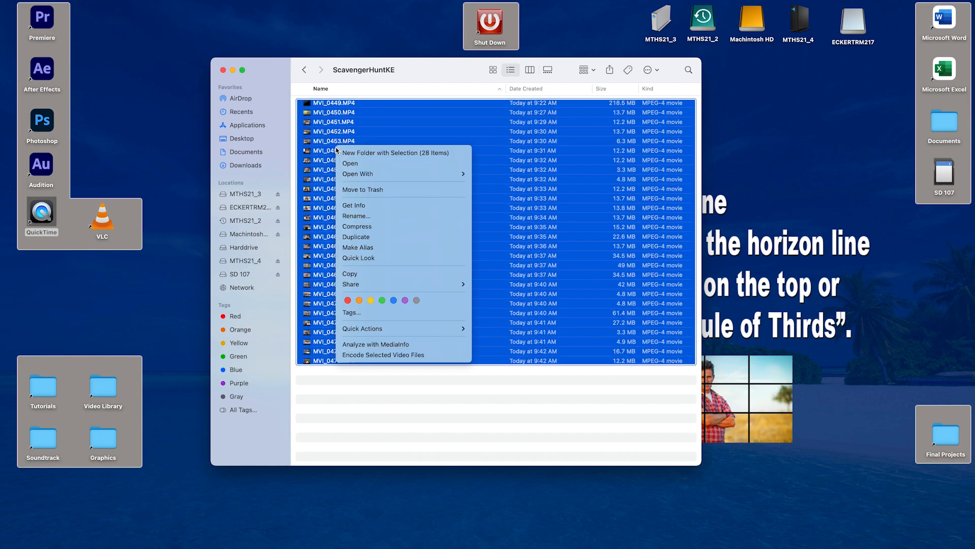
{"action": "left_click", "coordinate": [376, 216]}
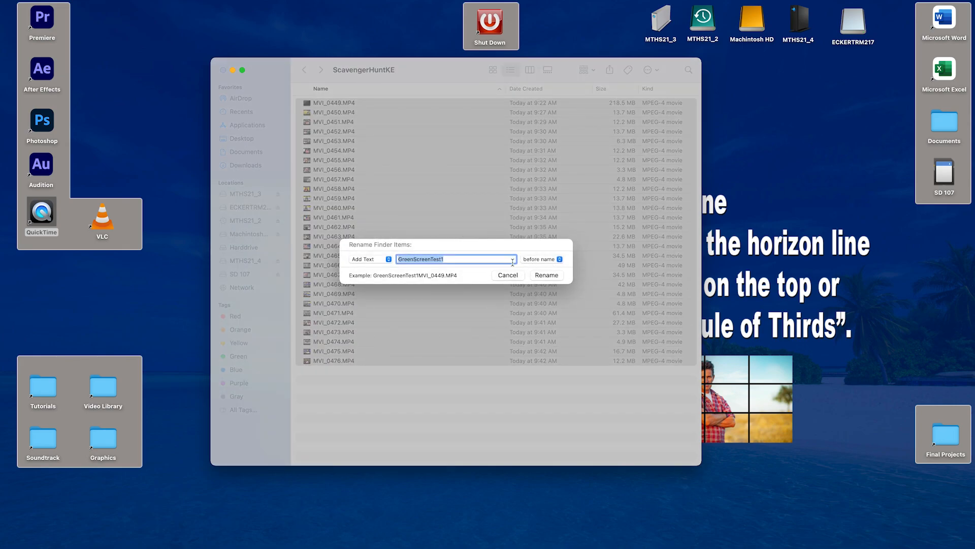
{"action": "left_click", "coordinate": [387, 260]}
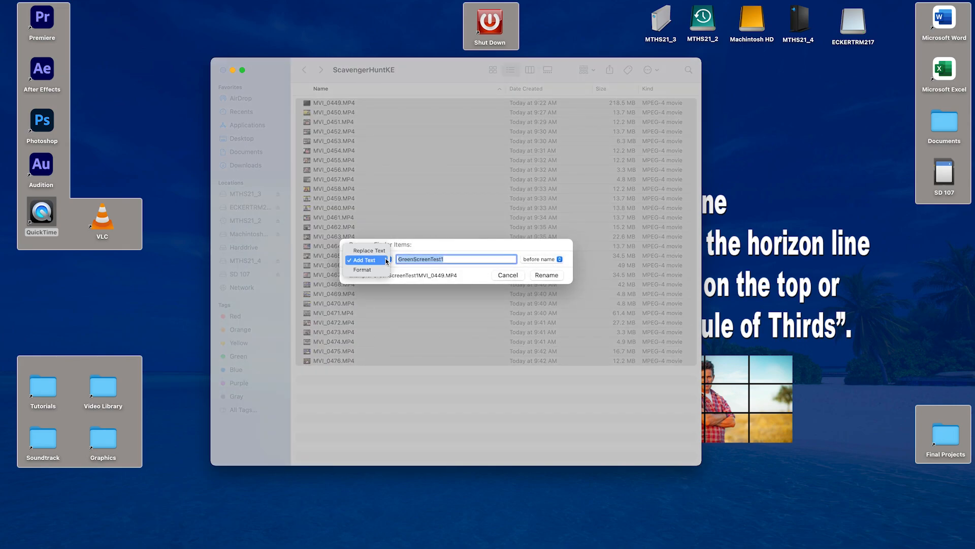
{"action": "left_click", "coordinate": [375, 272]}
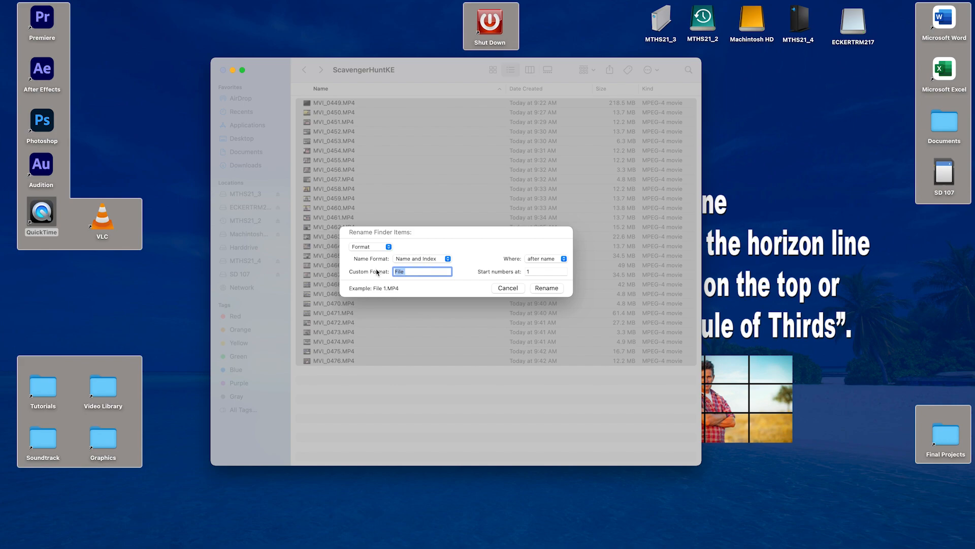
{"action": "type", "text": "ScangerHuntP2"}
{"action": "type", "text": "ve"}
{"action": "left_click", "coordinate": [546, 288]}
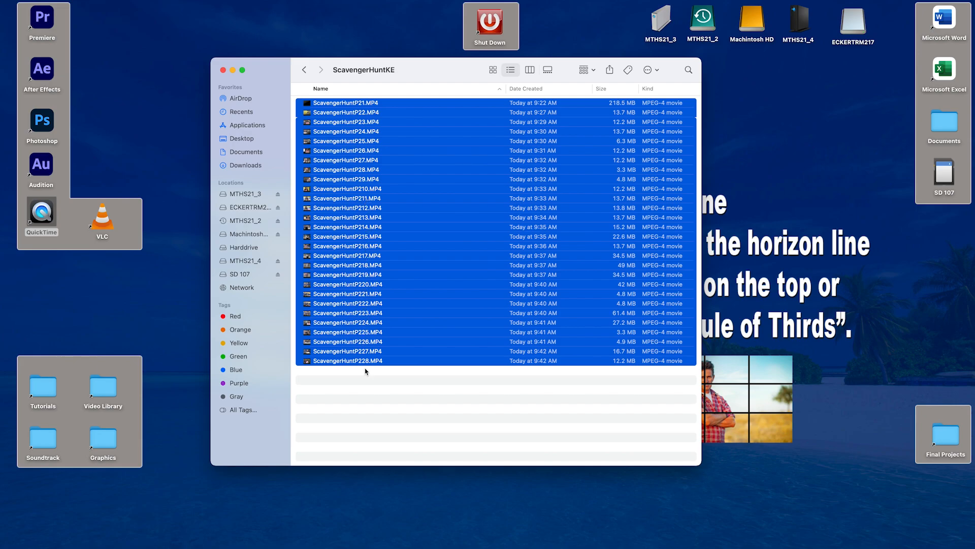
Step: Deselect the renamed clips, reposition the ScavengerHuntKE window, and close it
{"action": "left_click", "coordinate": [383, 391]}
{"action": "left_click_drag", "start_coordinate": [363, 76], "coordinate": [431, 87]}
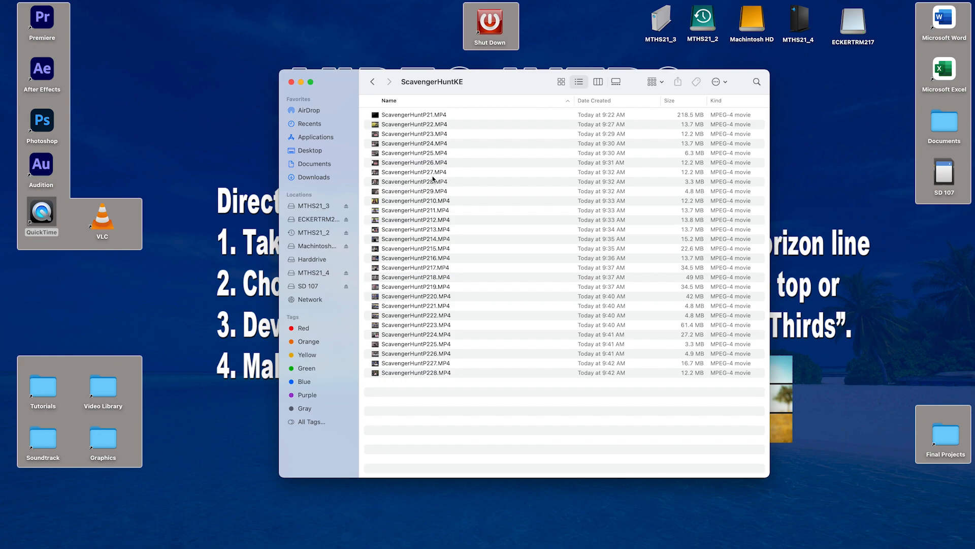
{"action": "left_click_drag", "start_coordinate": [459, 94], "coordinate": [513, 98]}
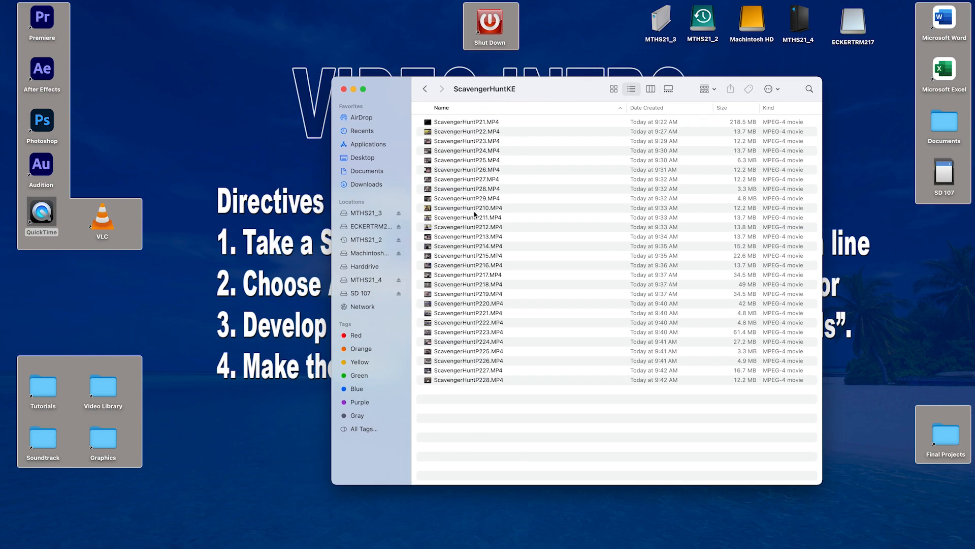
{"action": "left_click_drag", "start_coordinate": [478, 101], "coordinate": [508, 105]}
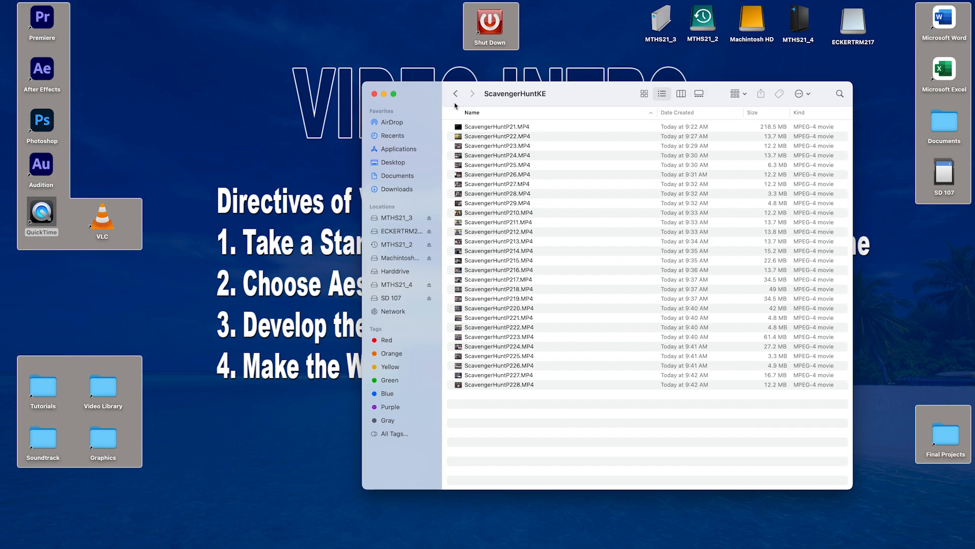
{"action": "left_click", "coordinate": [374, 95]}
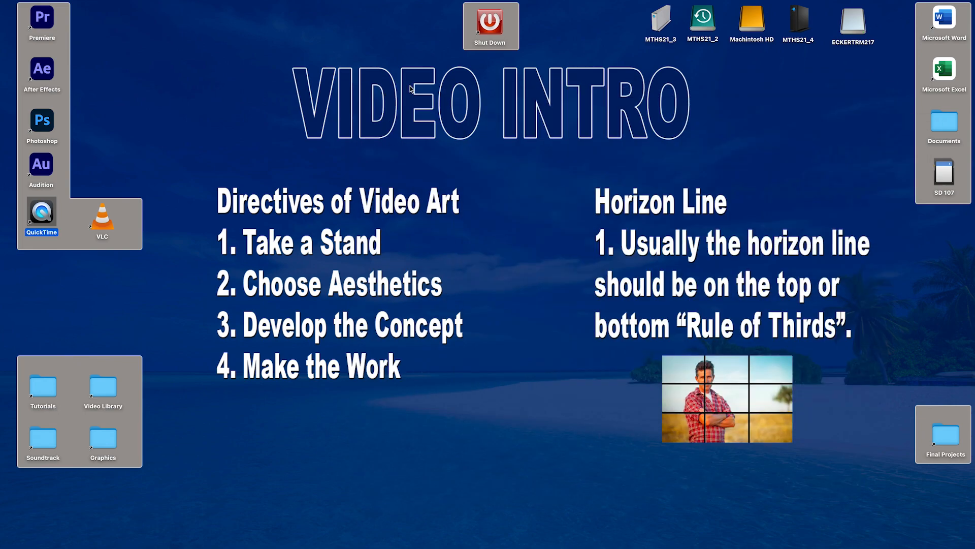
Step: Launch Adobe Premiere Pro from the desktop and shift its Home window slightly
{"action": "left_click", "coordinate": [43, 20]}
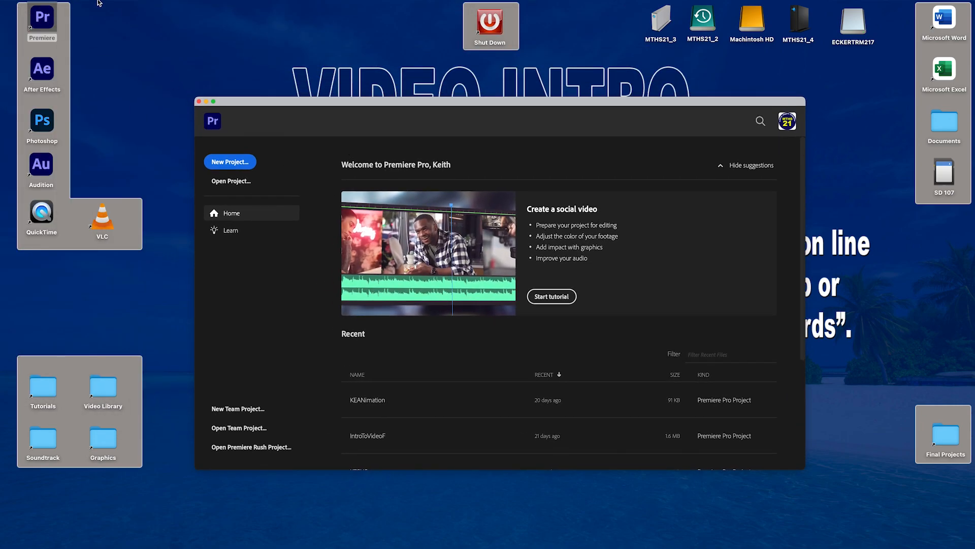
{"action": "mouse_move", "coordinate": [101, 3]}
{"action": "left_click", "coordinate": [83, 6]}
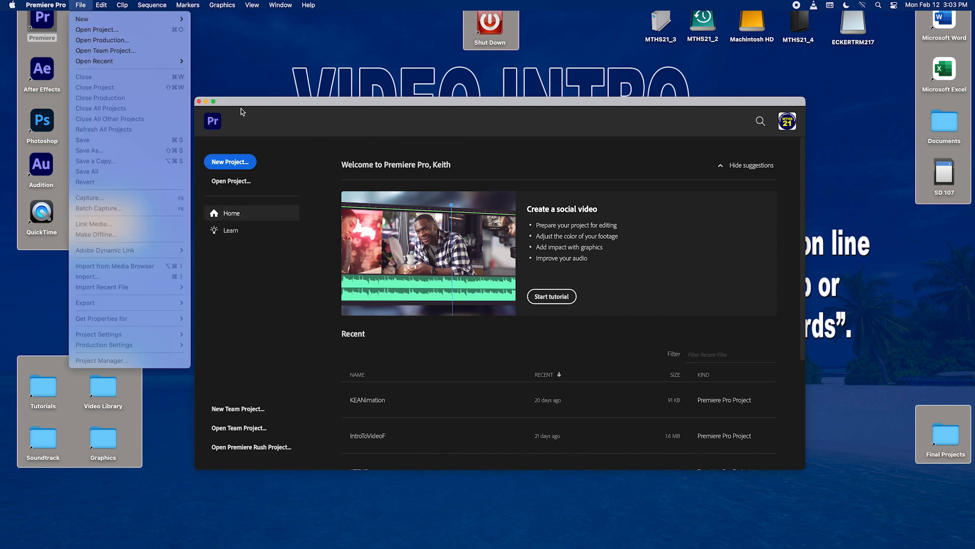
{"action": "left_click", "coordinate": [265, 108]}
{"action": "left_click_drag", "start_coordinate": [265, 107], "coordinate": [274, 102]}
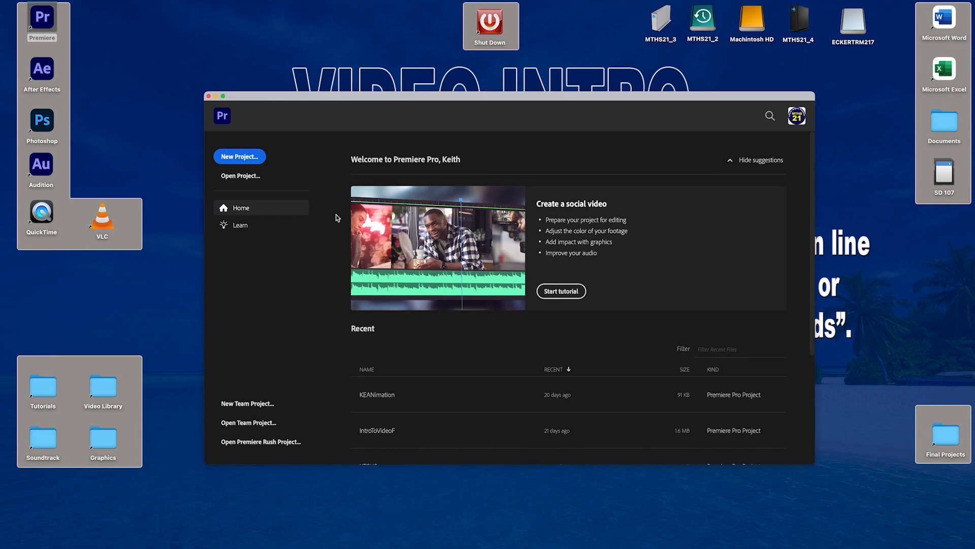
Step: Start a new project, reposition its settings dialog over the desktop, and name the project ScavengerHuntKE
{"action": "left_click", "coordinate": [247, 159]}
{"action": "left_click_drag", "start_coordinate": [343, 34], "coordinate": [513, 96]}
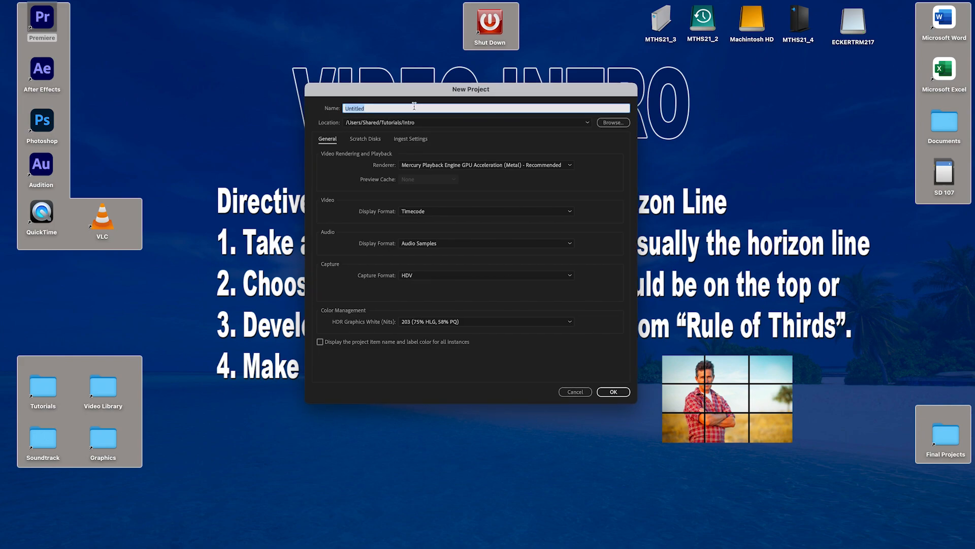
{"action": "type", "text": "S"}
Step: Set the project location to the Period 2 folder inside Documents on the Desktop and create the project
{"action": "left_click", "coordinate": [613, 124]}
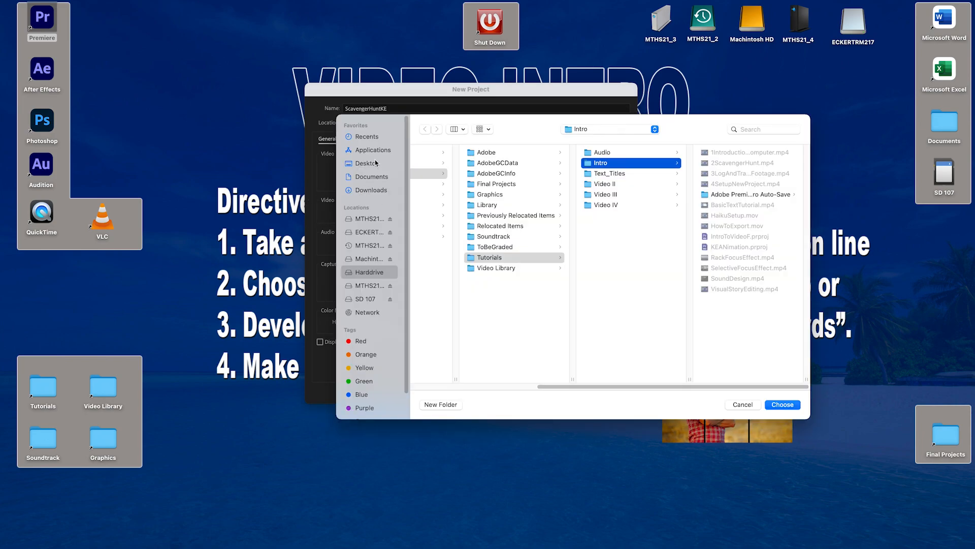
{"action": "left_click", "coordinate": [377, 164]}
{"action": "left_click", "coordinate": [470, 174]}
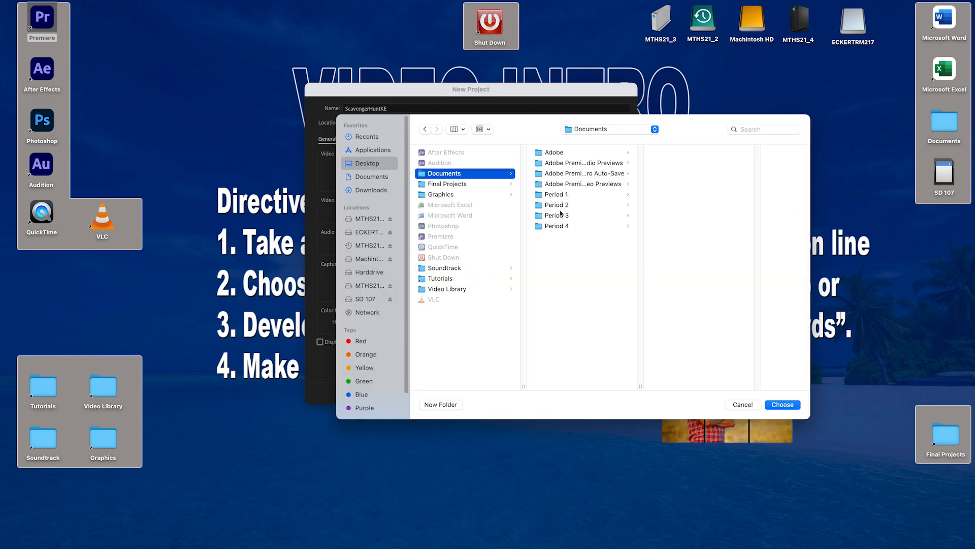
{"action": "left_click", "coordinate": [617, 205]}
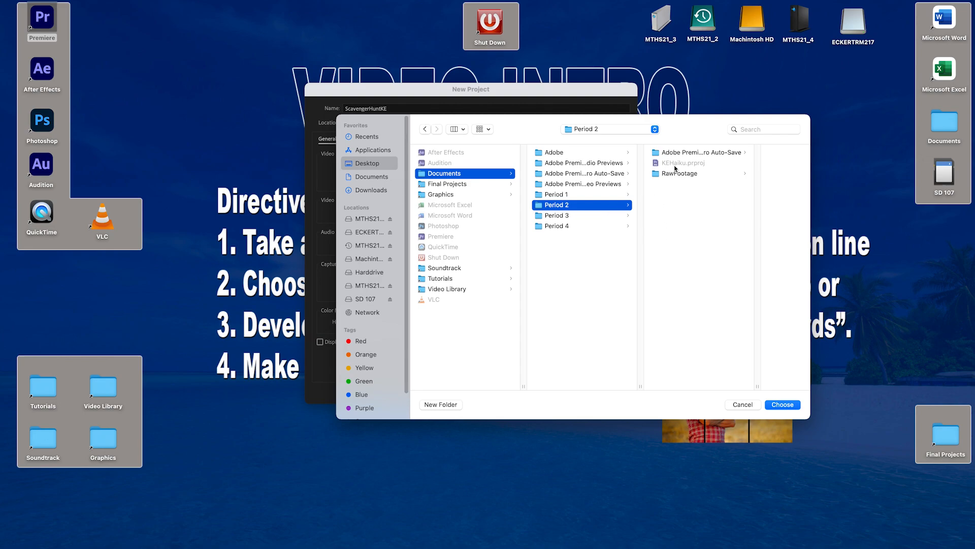
{"action": "left_click", "coordinate": [783, 404]}
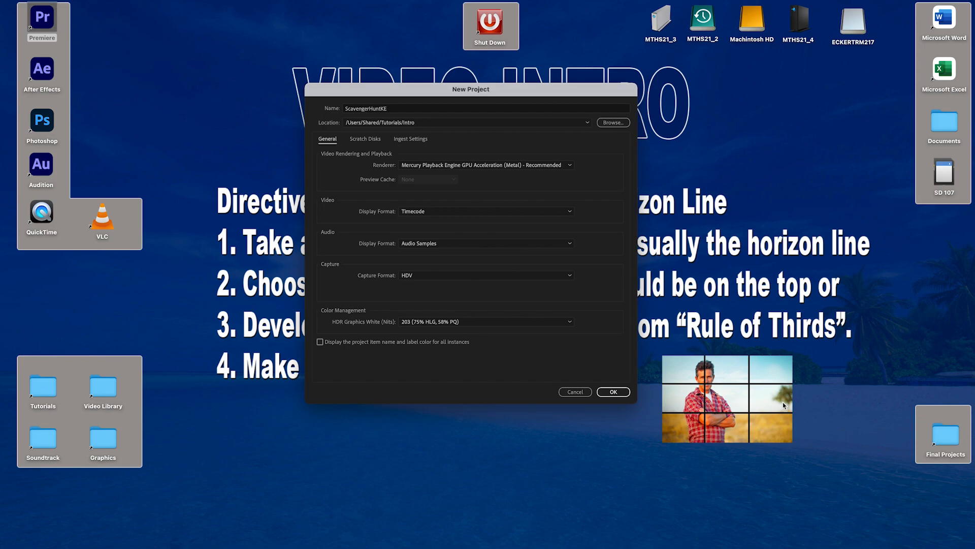
{"action": "left_click", "coordinate": [620, 393]}
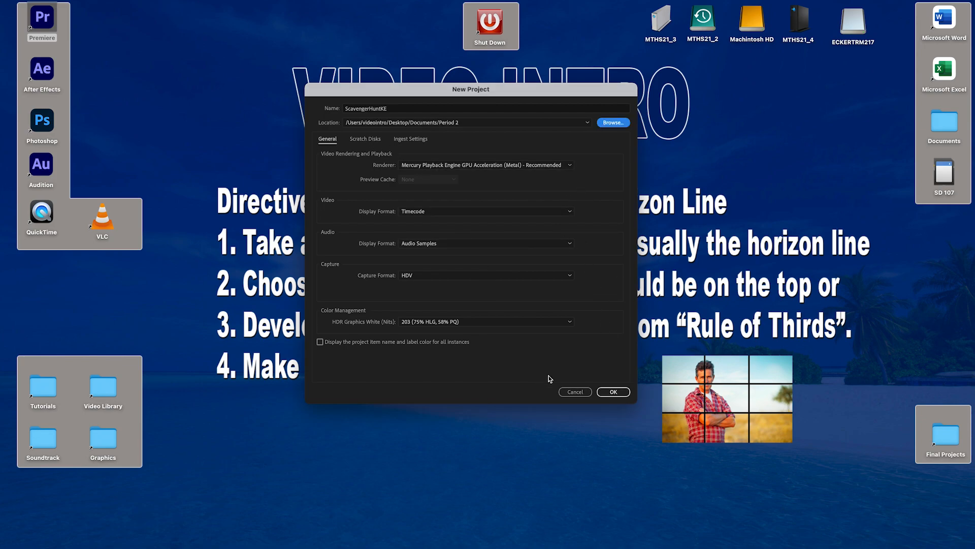
{"action": "left_click", "coordinate": [623, 392]}
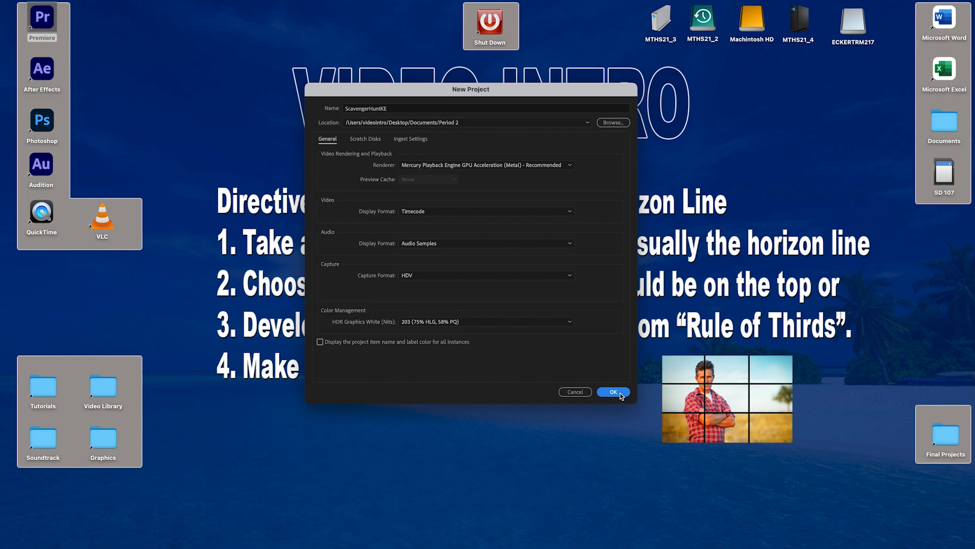
{"action": "left_click", "coordinate": [619, 393]}
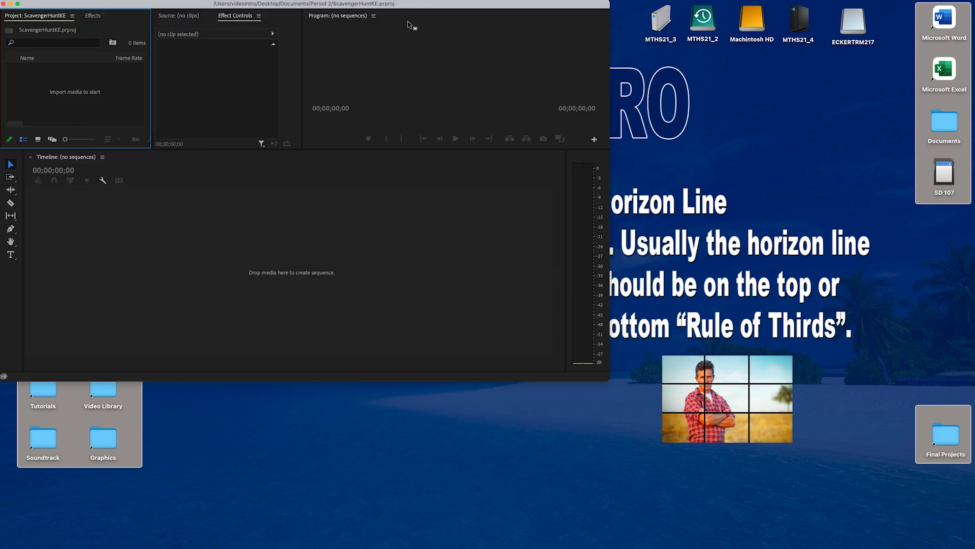
Step: Maximize the project window and enlarge the source viewing area in both height and width
{"action": "left_click_drag", "start_coordinate": [420, 2], "coordinate": [451, 17]}
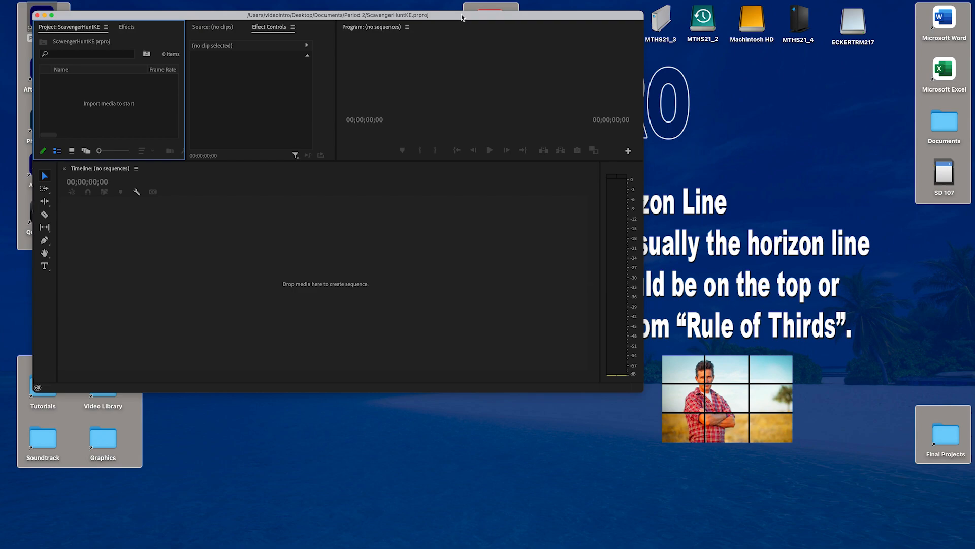
{"action": "double_click", "coordinate": [462, 17]}
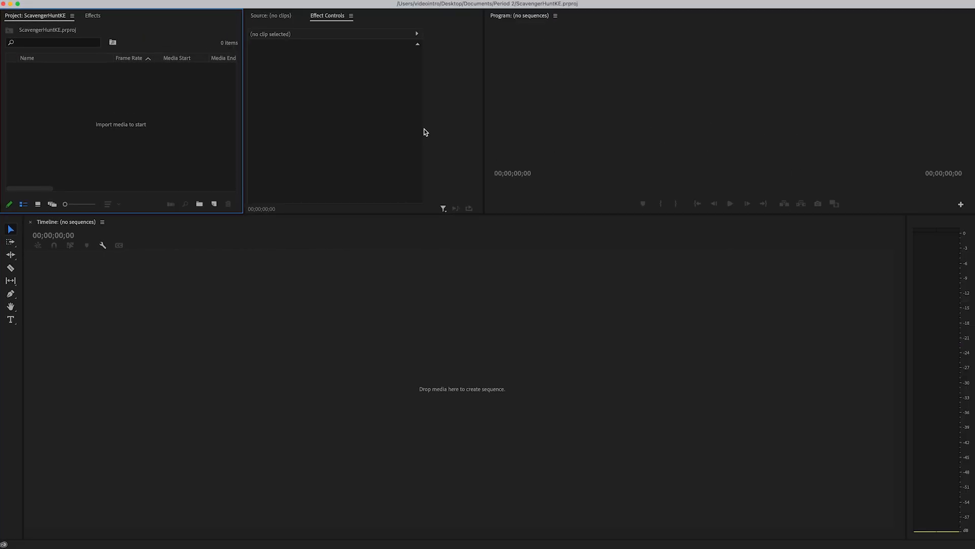
{"action": "left_click_drag", "start_coordinate": [300, 213], "coordinate": [311, 315]}
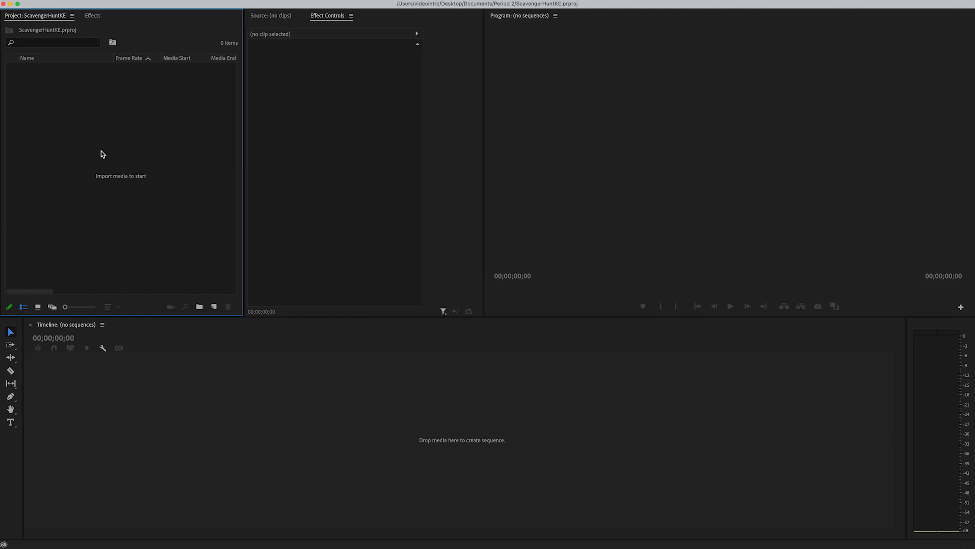
{"action": "left_click_drag", "start_coordinate": [484, 132], "coordinate": [614, 127]}
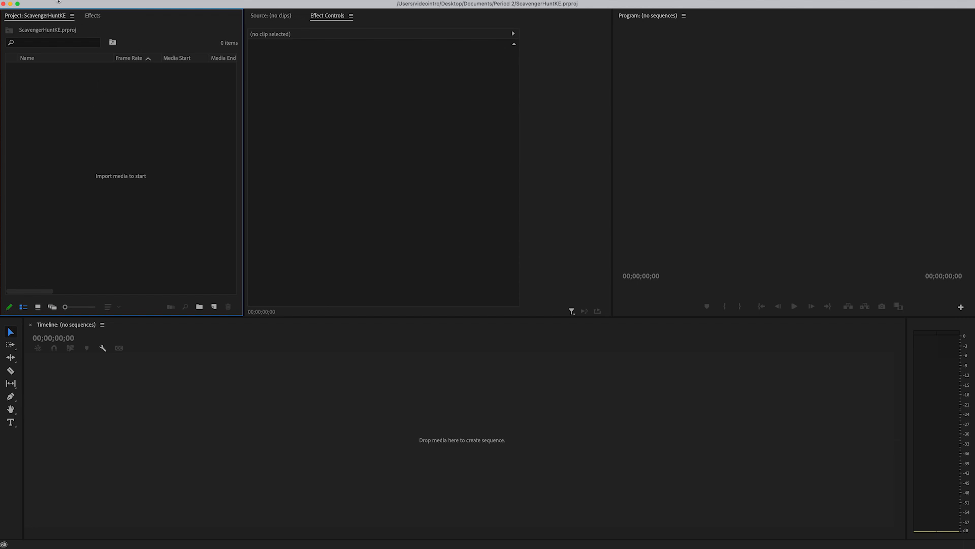
{"action": "left_click", "coordinate": [81, 5]}
{"action": "mouse_move", "coordinate": [83, 19]}
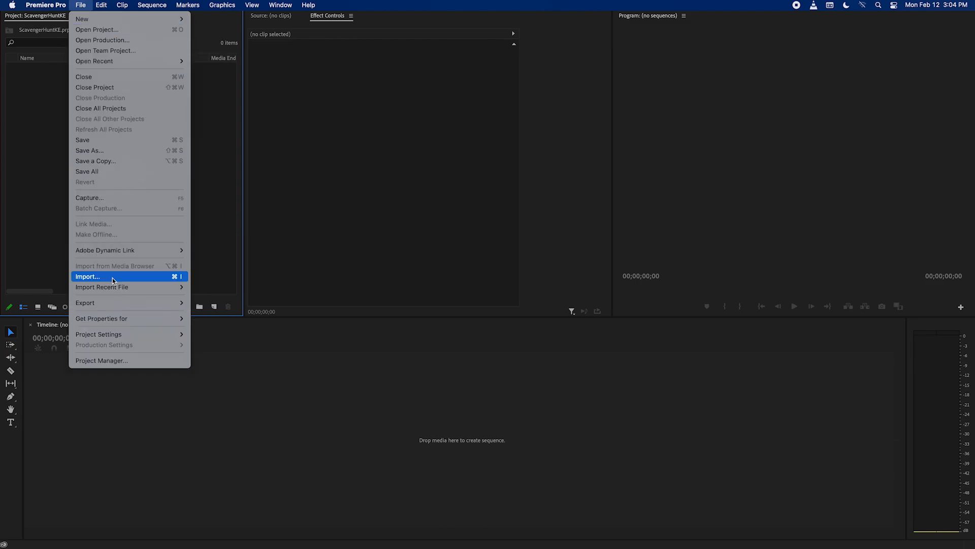
{"action": "left_click", "coordinate": [48, 146]}
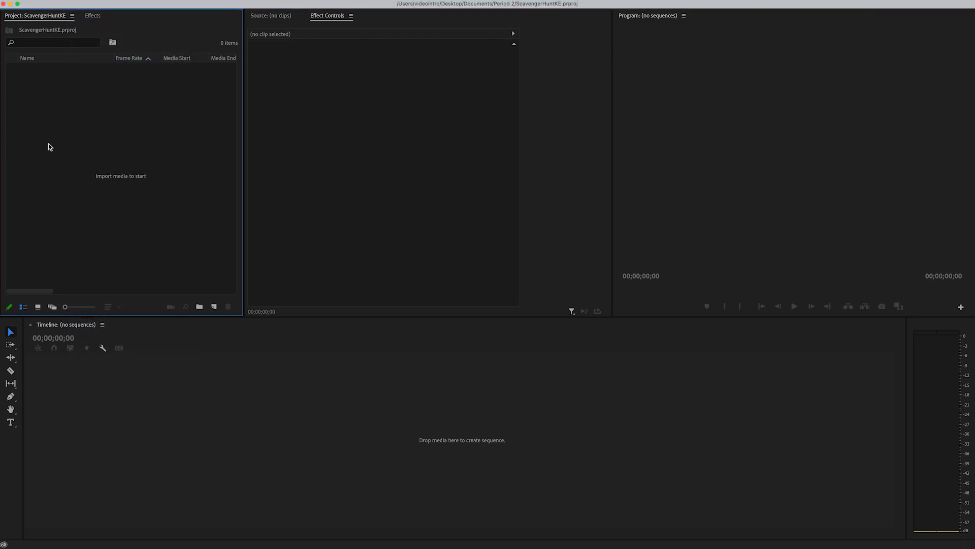
Step: Import the whole ScavengerHuntKE folder from Desktop, Documents, Period 2, RawFootage into the project
{"action": "right_click", "coordinate": [48, 146]}
{"action": "left_click", "coordinate": [85, 222]}
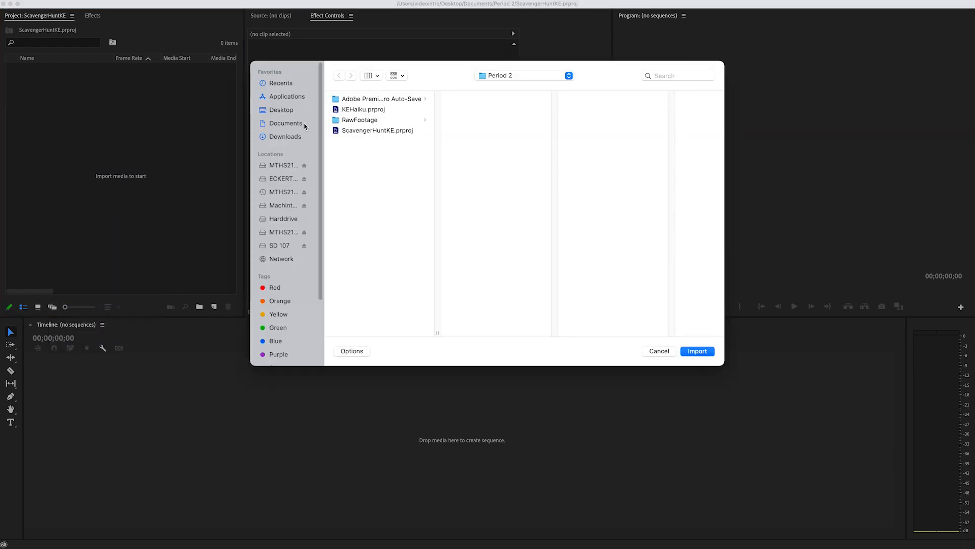
{"action": "left_click", "coordinate": [279, 113]}
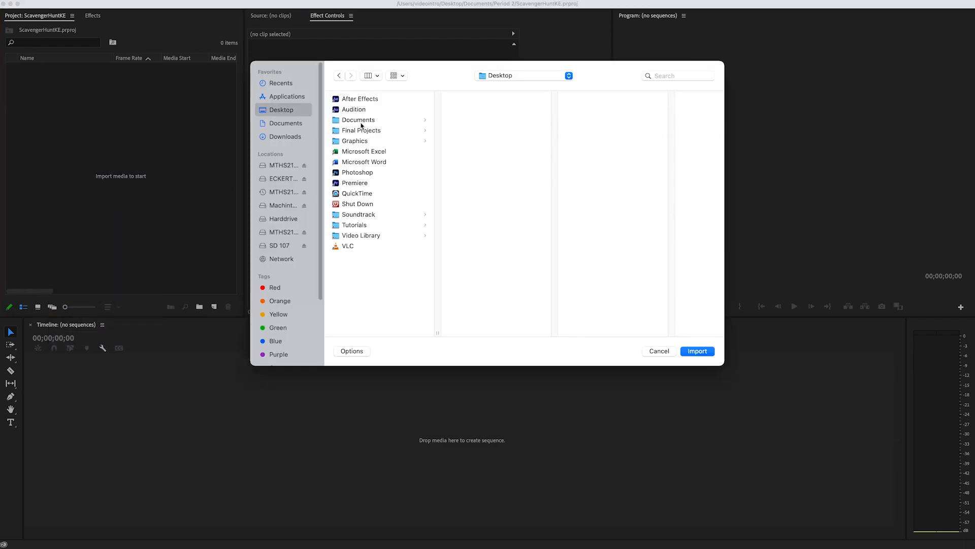
{"action": "left_click", "coordinate": [362, 121]}
{"action": "left_click", "coordinate": [481, 152]}
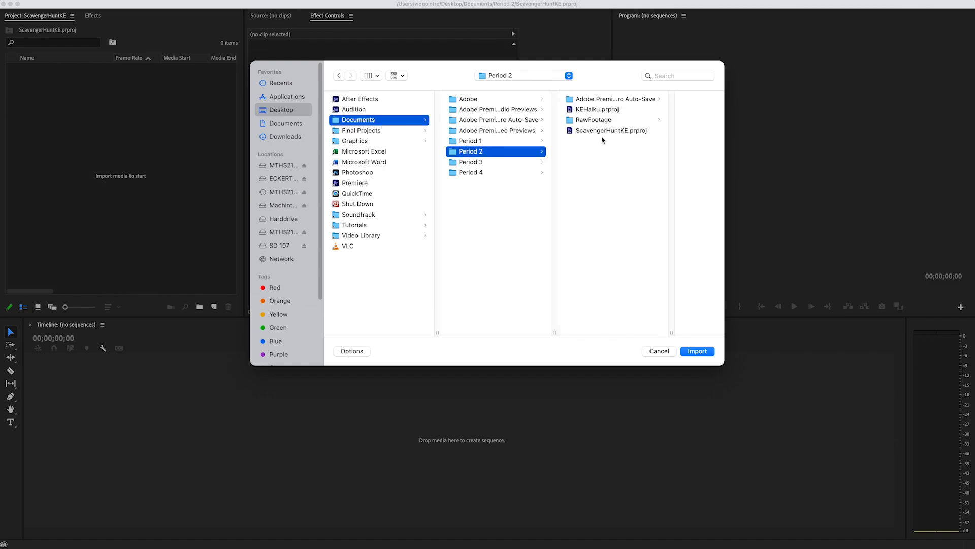
{"action": "left_click", "coordinate": [594, 120]}
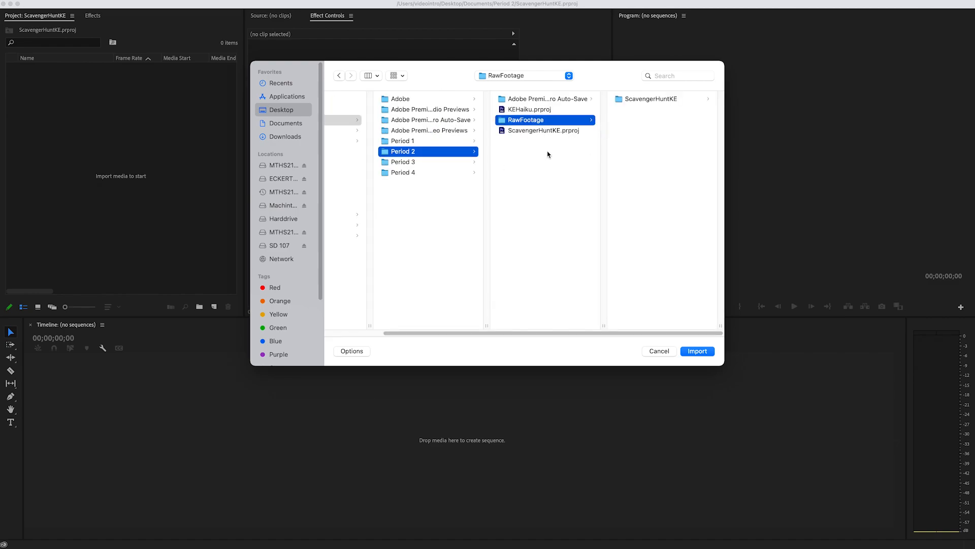
{"action": "left_click", "coordinate": [647, 100]}
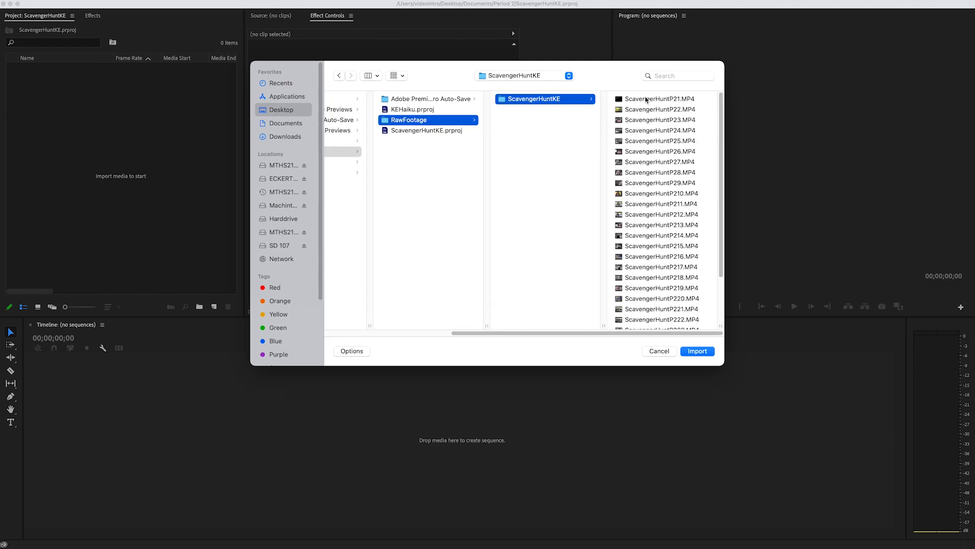
{"action": "left_click", "coordinate": [698, 351]}
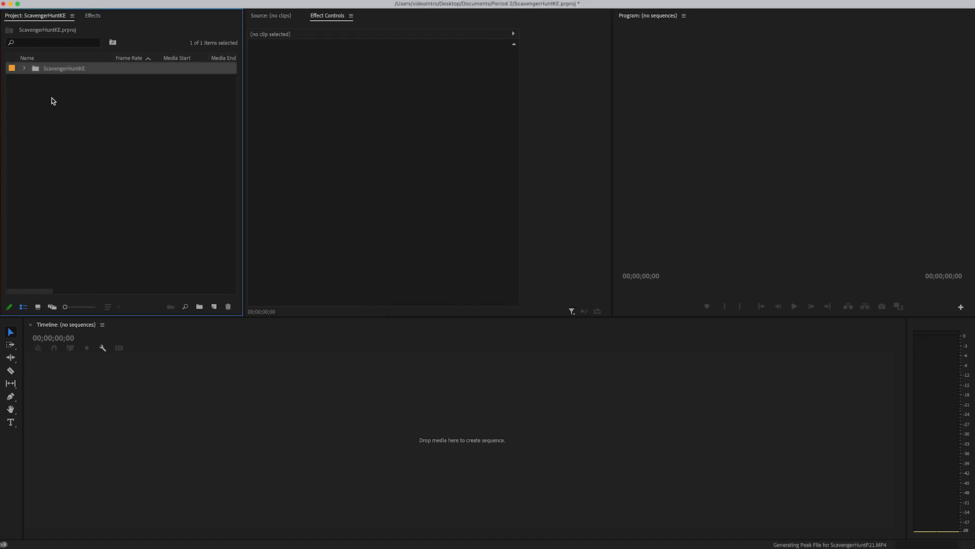
Step: Open the ScavengerHuntKE bin separately to view its clips, close it, and return to the project contents
{"action": "left_click", "coordinate": [43, 83]}
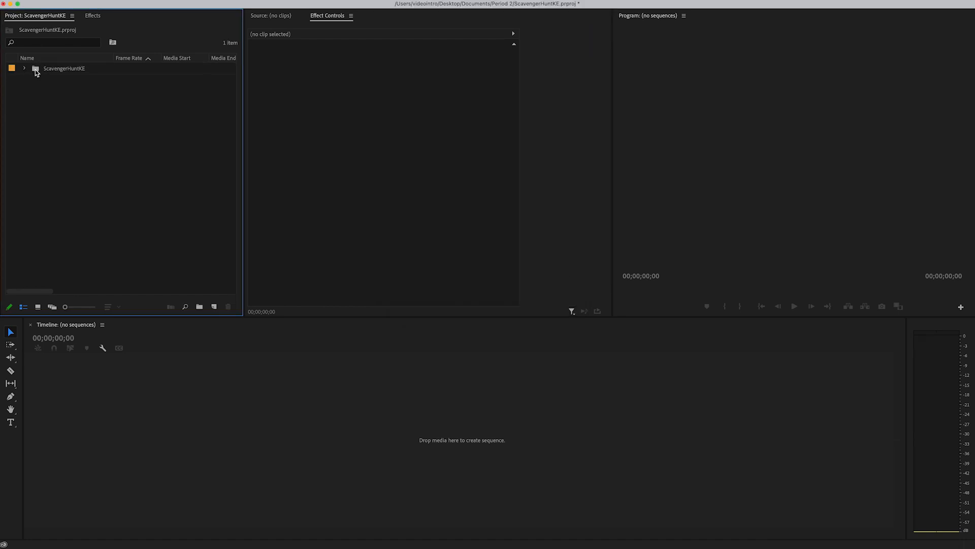
{"action": "double_click", "coordinate": [36, 69]}
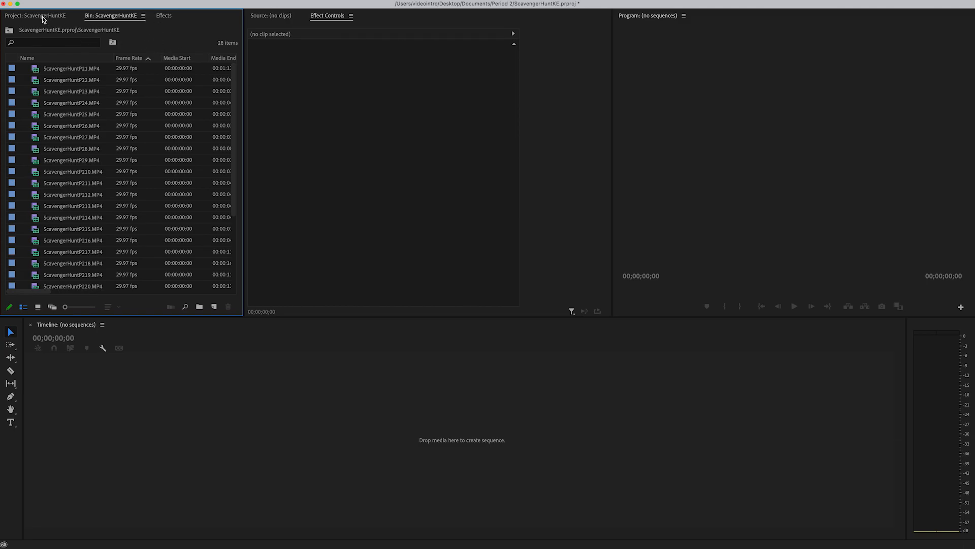
{"action": "left_click", "coordinate": [143, 15]}
{"action": "left_click", "coordinate": [151, 27]}
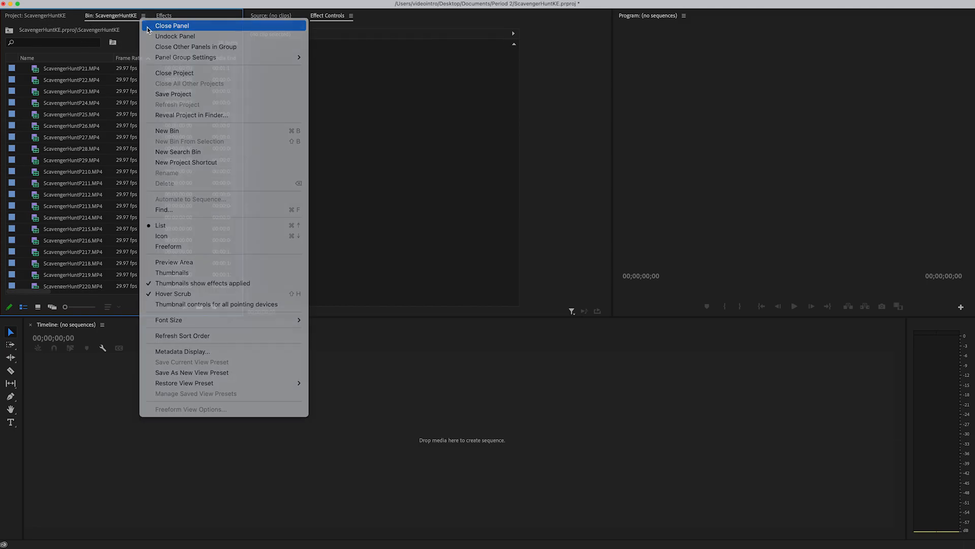
{"action": "left_click", "coordinate": [53, 17]}
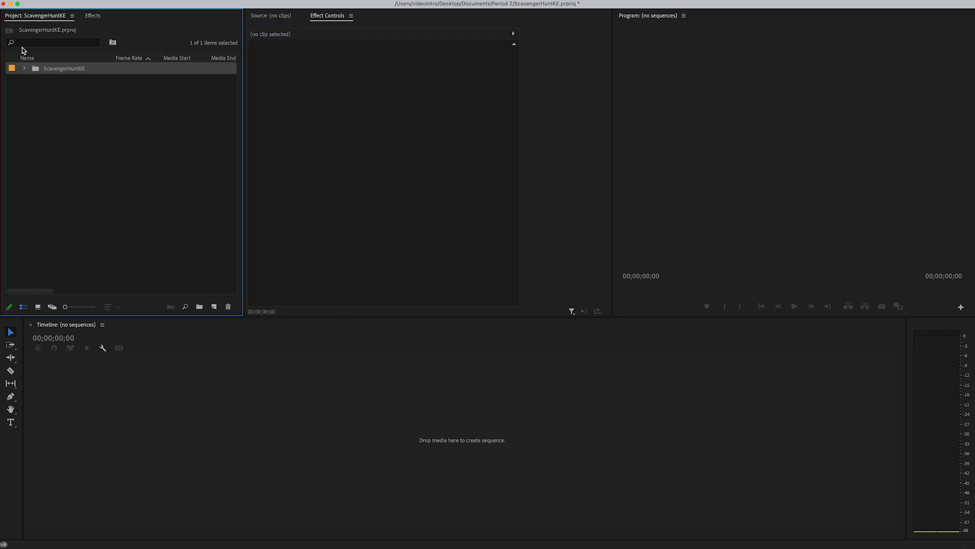
Step: Expand the ScavengerHuntKE bin in the project list and preview clips ScavengerHuntP21, P22 and P23 in the Source Monitor
{"action": "left_click", "coordinate": [24, 68]}
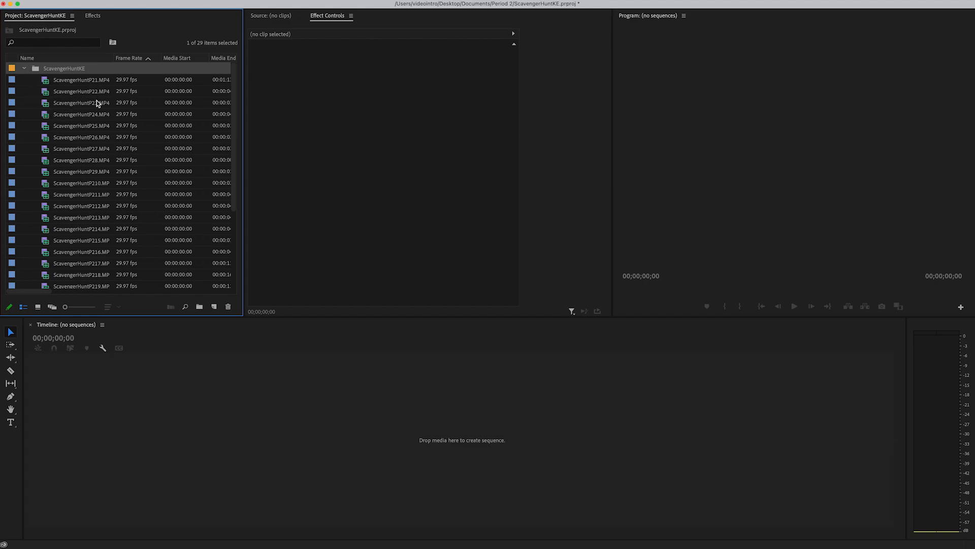
{"action": "scroll", "coordinate": [110, 125], "scroll_direction": "down", "scroll_amount": 2}
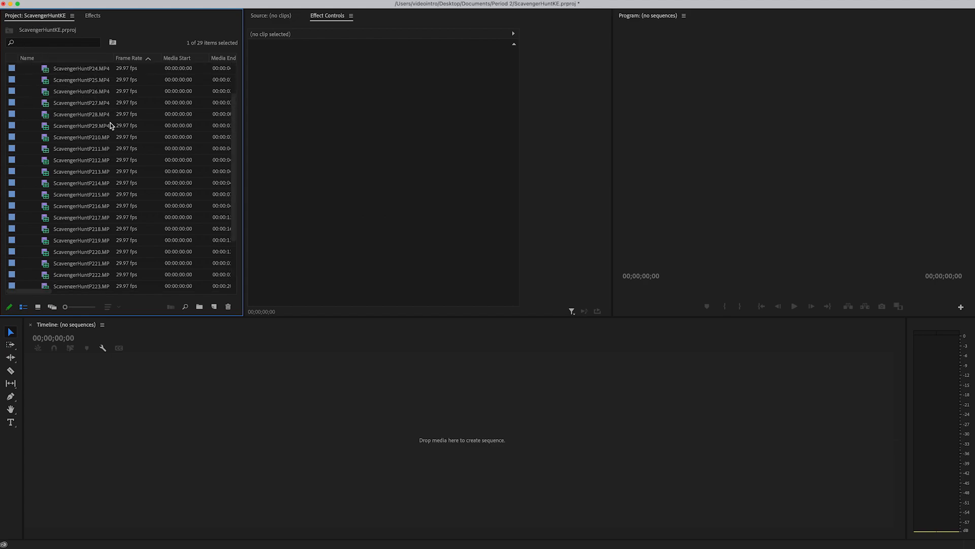
{"action": "scroll", "coordinate": [111, 126], "scroll_direction": "up", "scroll_amount": 2}
{"action": "double_click", "coordinate": [86, 82]}
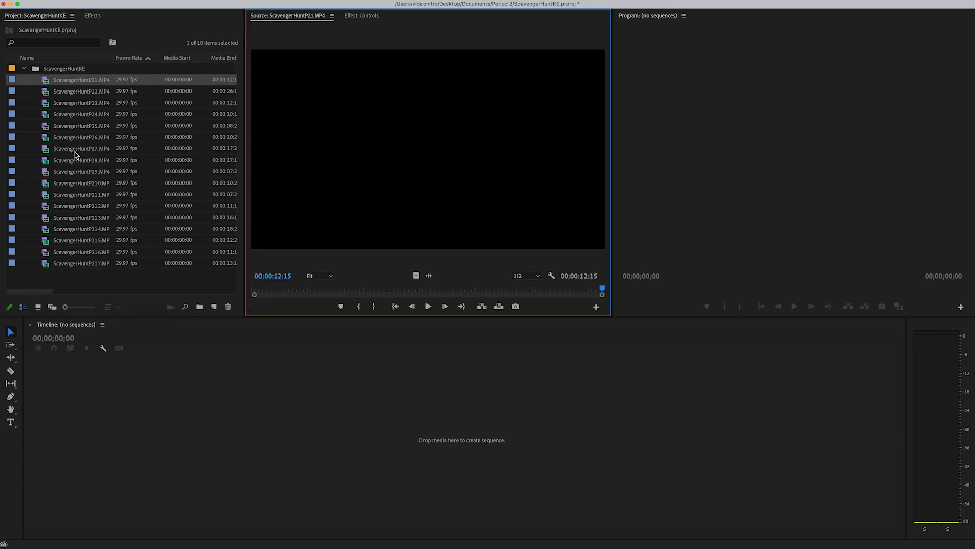
{"action": "double_click", "coordinate": [71, 94]}
{"action": "double_click", "coordinate": [70, 105]}
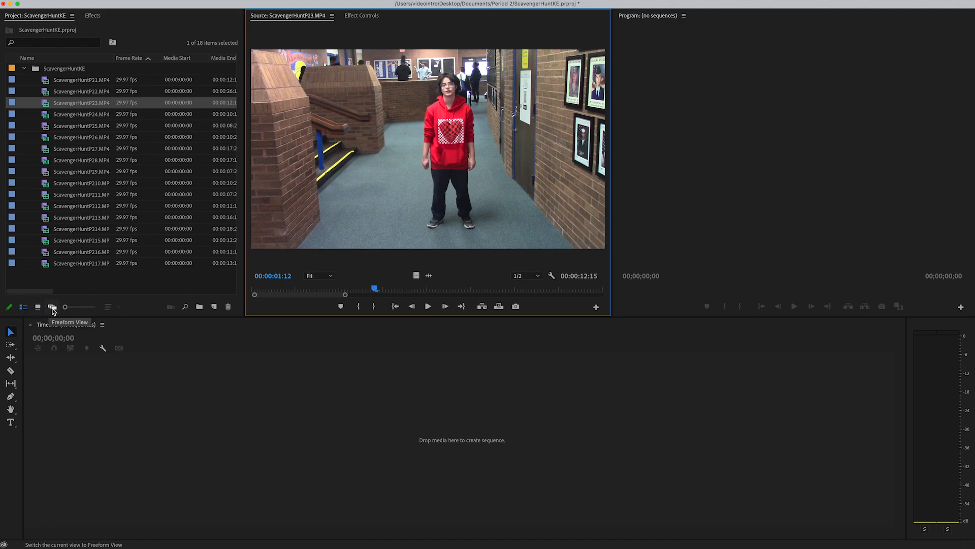
Step: Open the ScavengerHuntKE bin, display its clips as thumbnails in Icon View, and select the ScavengerHuntP23 clip
{"action": "left_click", "coordinate": [38, 307]}
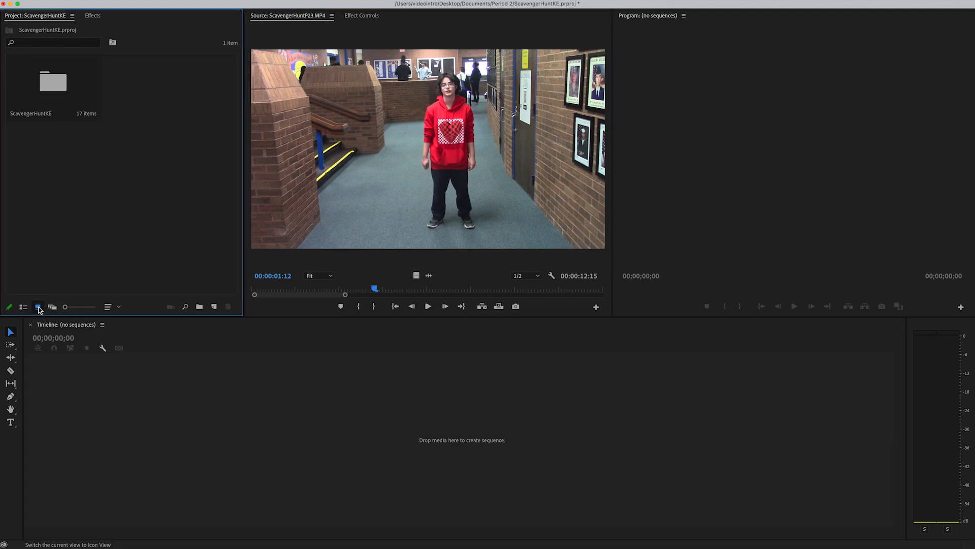
{"action": "double_click", "coordinate": [59, 84]}
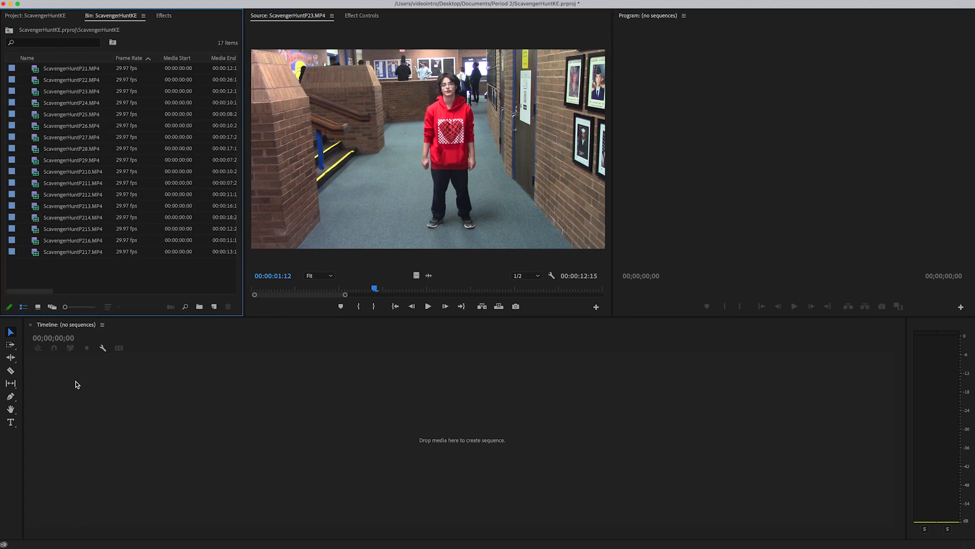
{"action": "left_click", "coordinate": [38, 307]}
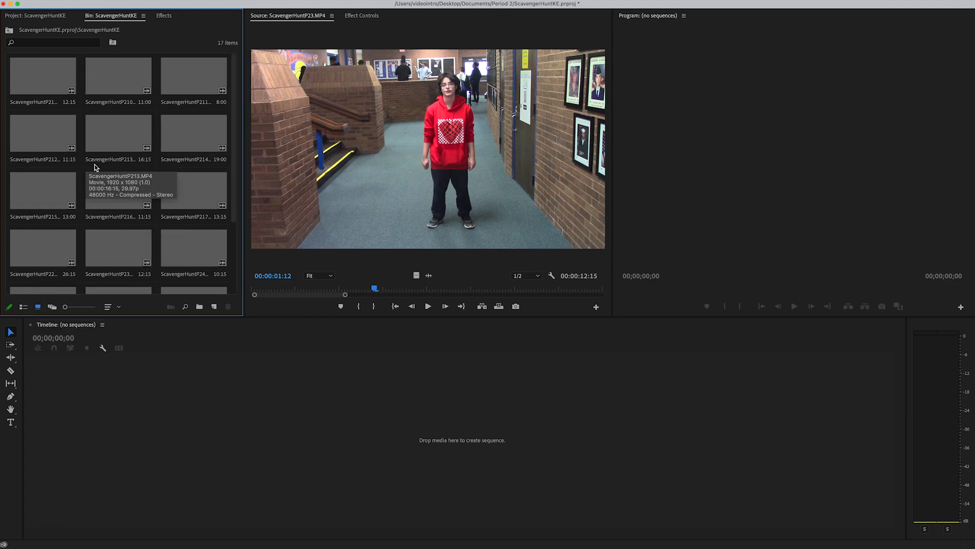
{"action": "scroll", "coordinate": [191, 174], "scroll_direction": "down", "scroll_amount": 3}
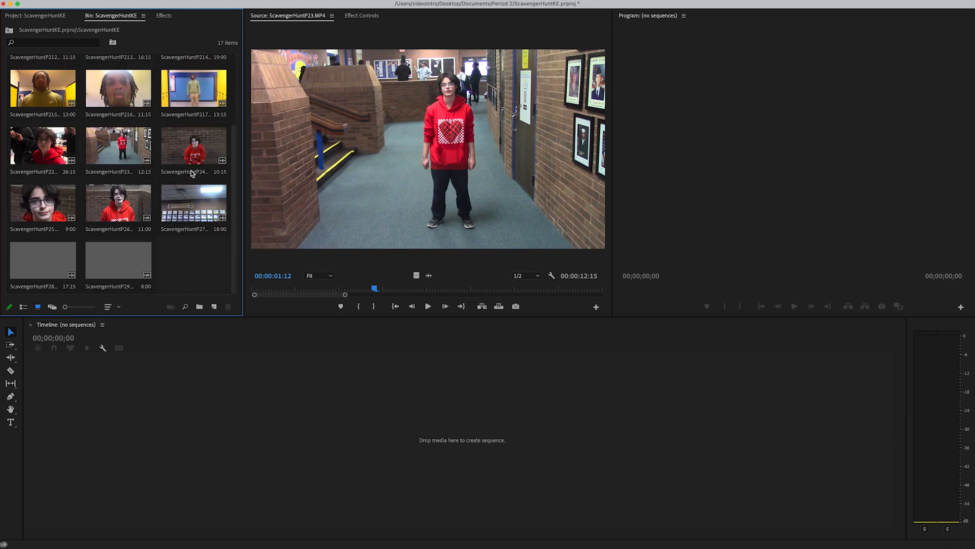
{"action": "scroll", "coordinate": [122, 131], "scroll_direction": "up", "scroll_amount": 3}
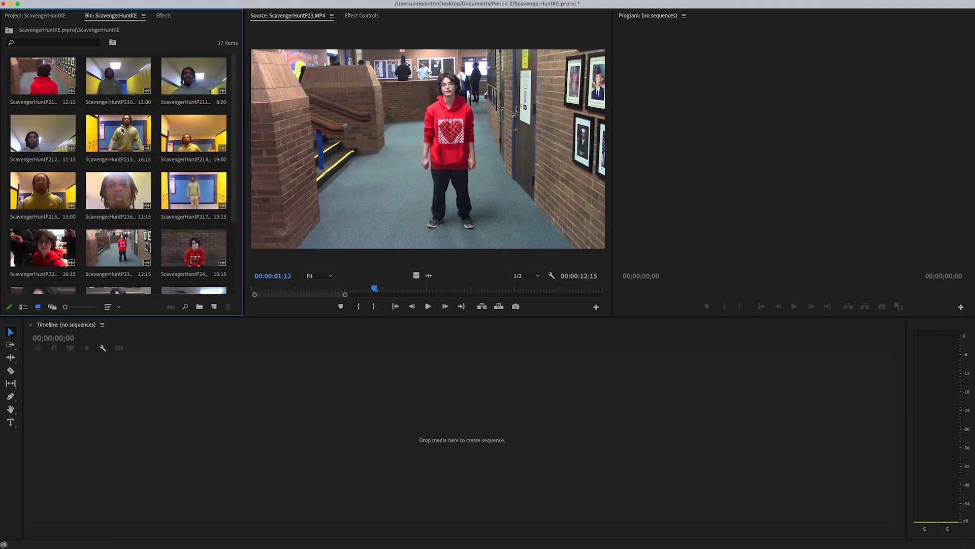
{"action": "scroll", "coordinate": [167, 166], "scroll_direction": "down", "scroll_amount": 3}
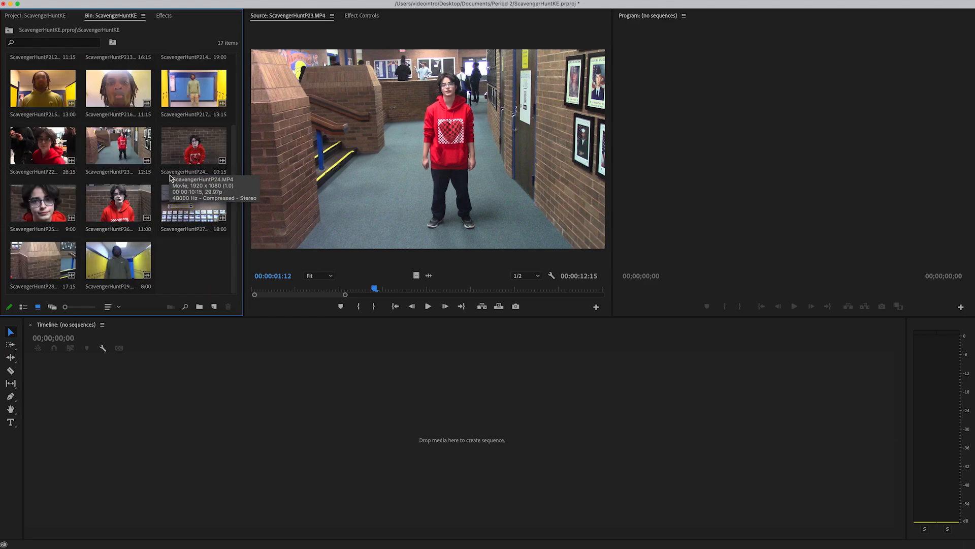
{"action": "left_click", "coordinate": [136, 155]}
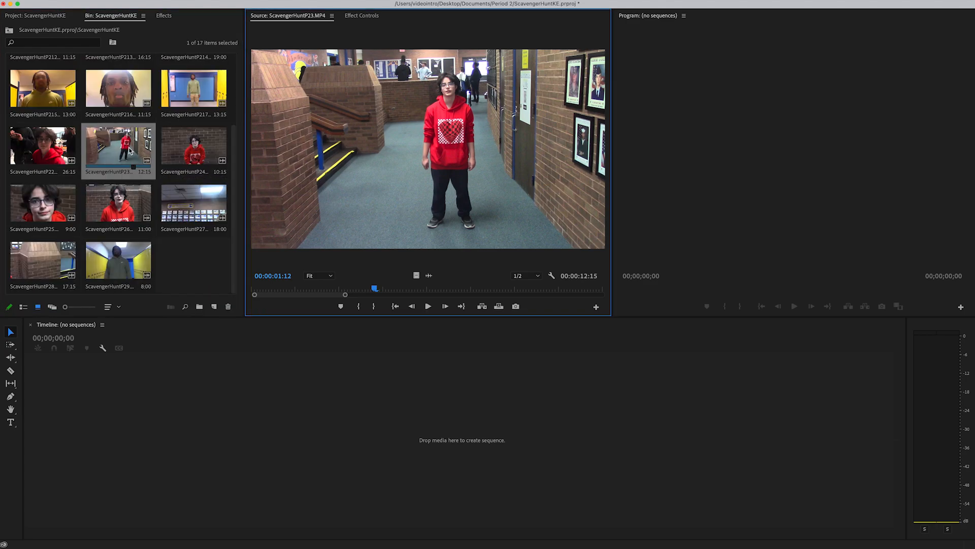
Step: Mark the section of ScavengerHuntP23 with an In point at 00:00:02:29 and an Out point at 00:00:07:09
{"action": "left_click", "coordinate": [400, 204]}
{"action": "mouse_move", "coordinate": [374, 290]}
{"action": "left_mouse_down"}
{"action": "mouse_move", "coordinate": [245, 281]}
{"action": "mouse_move", "coordinate": [311, 293]}
{"action": "mouse_move", "coordinate": [555, 295]}
{"action": "left_mouse_up"}
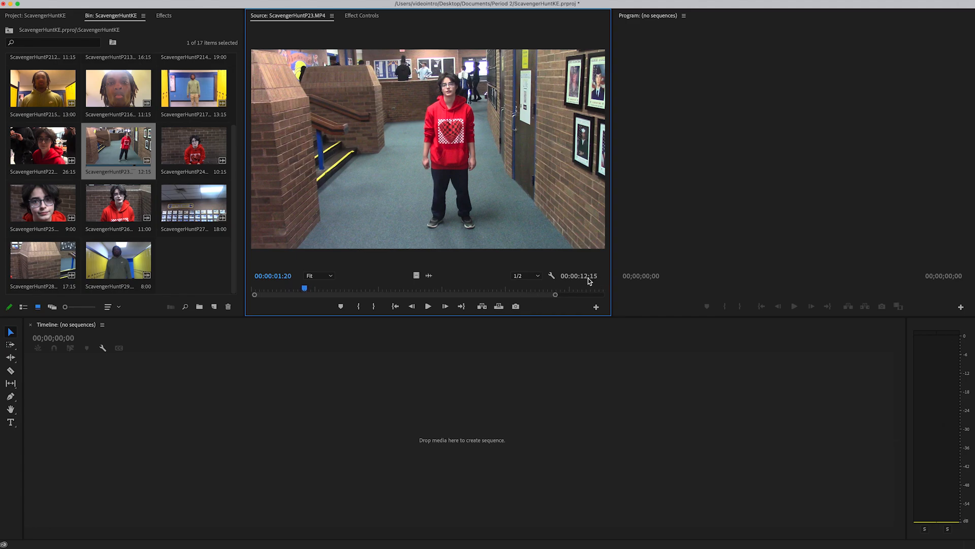
{"action": "left_click_drag", "start_coordinate": [307, 290], "coordinate": [345, 288]}
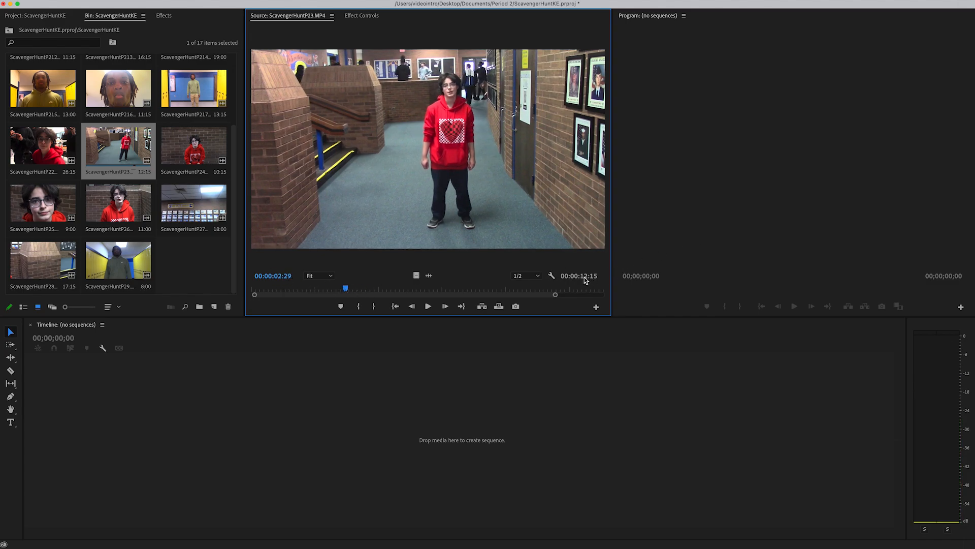
{"action": "left_click", "coordinate": [359, 306]}
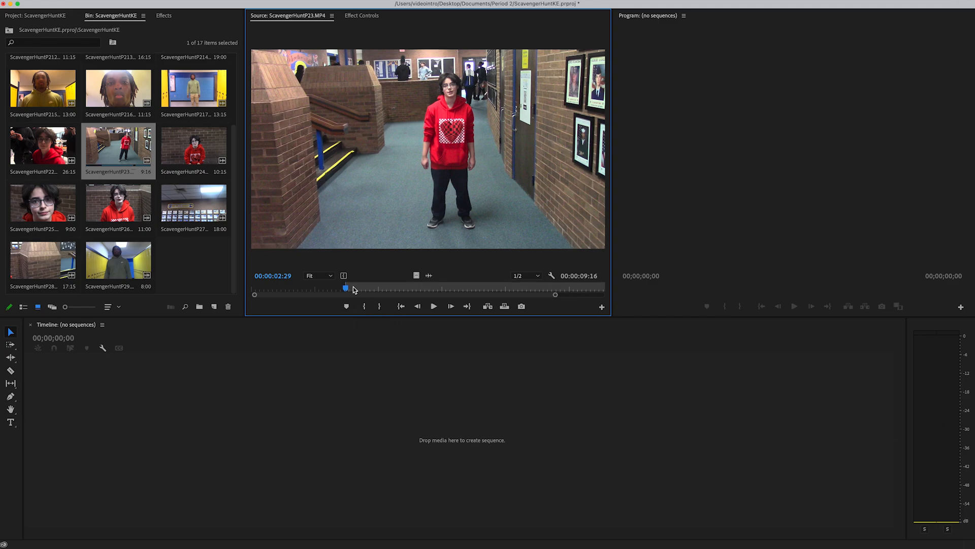
{"action": "left_click_drag", "start_coordinate": [347, 290], "coordinate": [519, 292]}
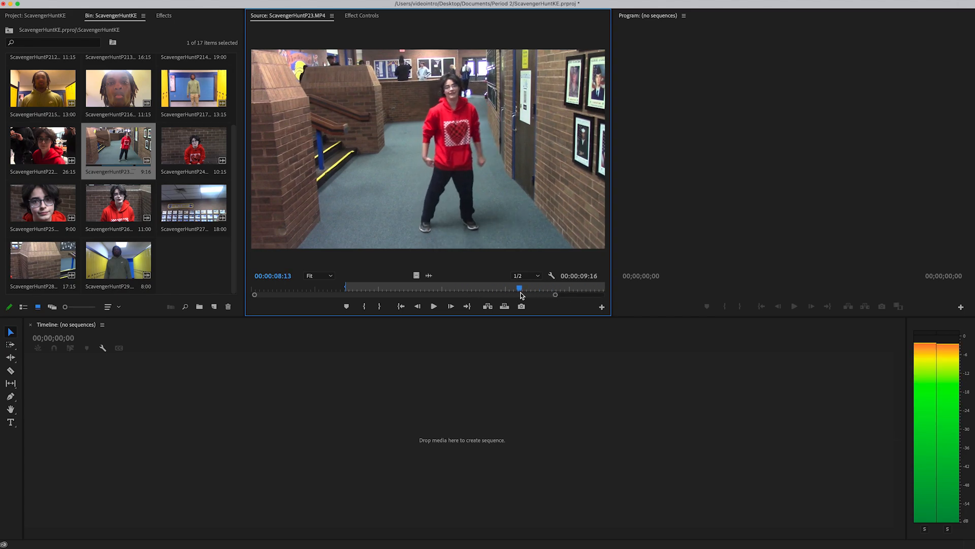
{"action": "left_click", "coordinate": [381, 307]}
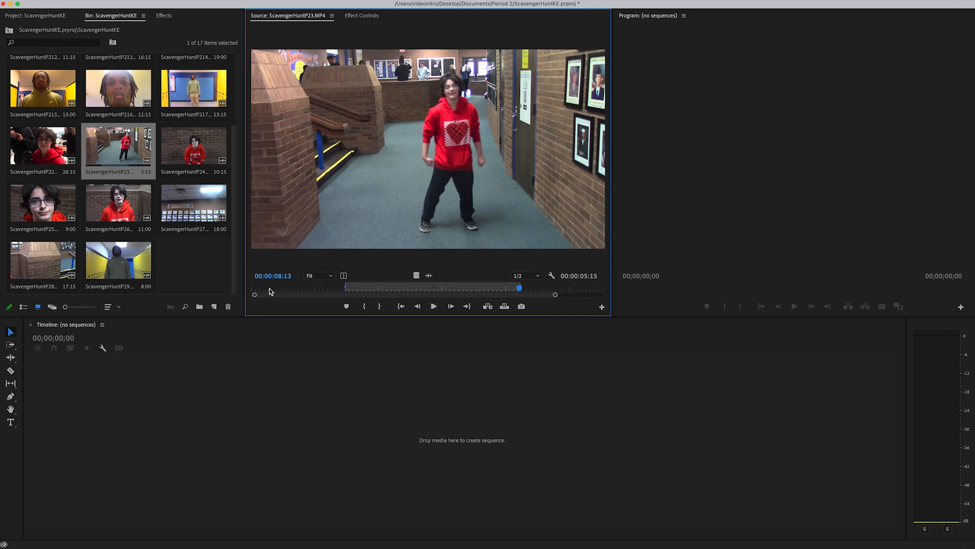
{"action": "left_click_drag", "start_coordinate": [521, 290], "coordinate": [483, 289]}
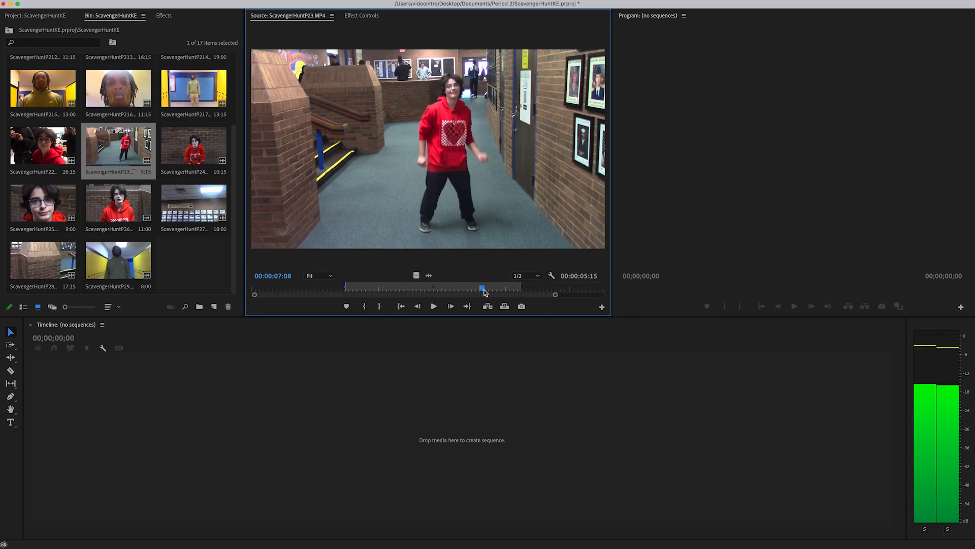
{"action": "left_click", "coordinate": [380, 307]}
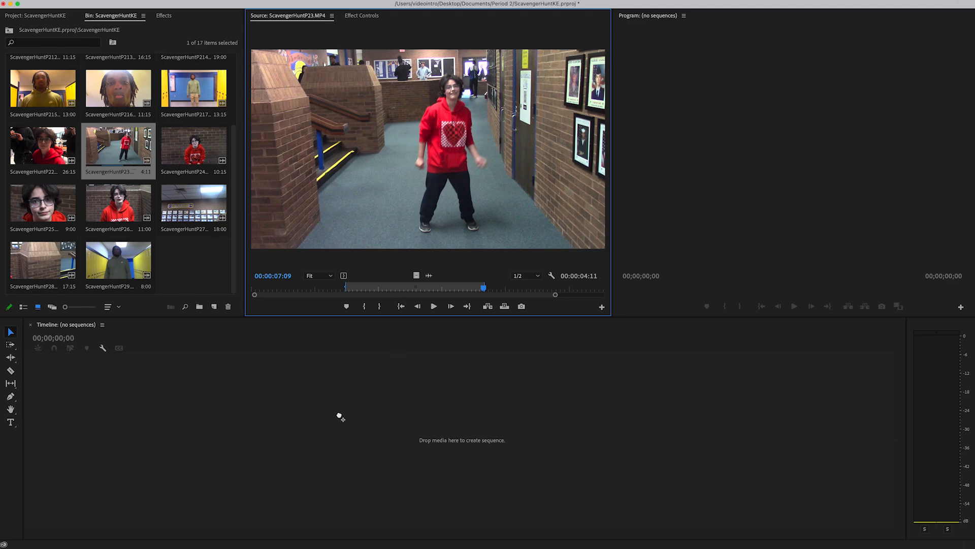
Step: Create a sequence from the marked ScavengerHuntP23 section and place the playhead at the end of its clip
{"action": "left_click_drag", "start_coordinate": [341, 416], "coordinate": [340, 413]}
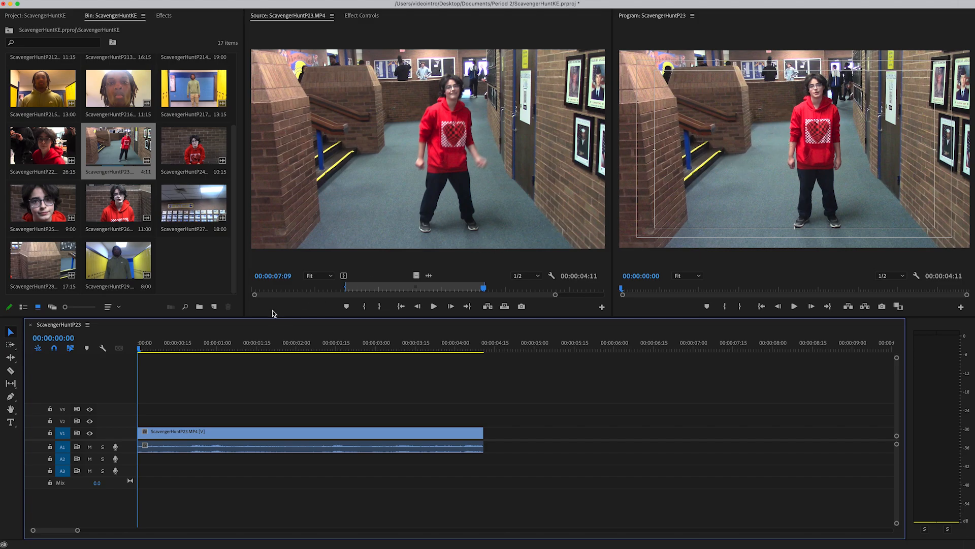
{"action": "left_click_drag", "start_coordinate": [145, 346], "coordinate": [487, 345]}
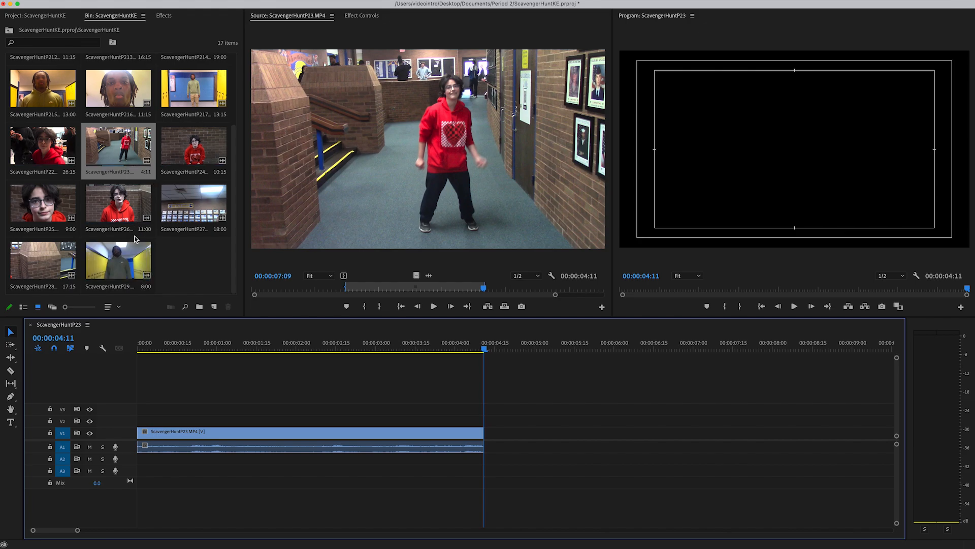
Step: Load ScavengerHuntP217 in the Source Monitor and mark its In point and an Out point at 00:00:08:28
{"action": "scroll", "coordinate": [130, 274], "scroll_direction": "up", "scroll_amount": 3}
{"action": "double_click", "coordinate": [188, 204]}
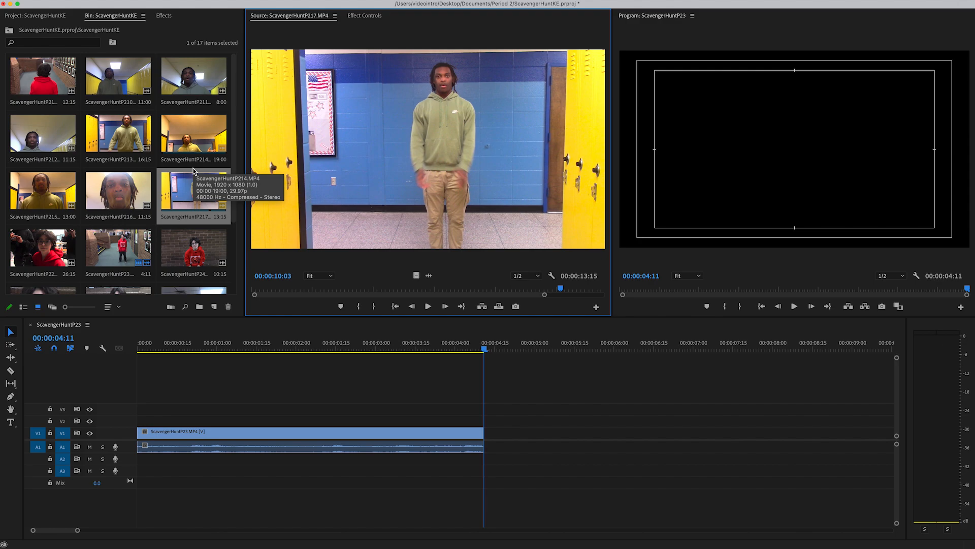
{"action": "scroll", "coordinate": [202, 207], "scroll_direction": "down", "scroll_amount": 3}
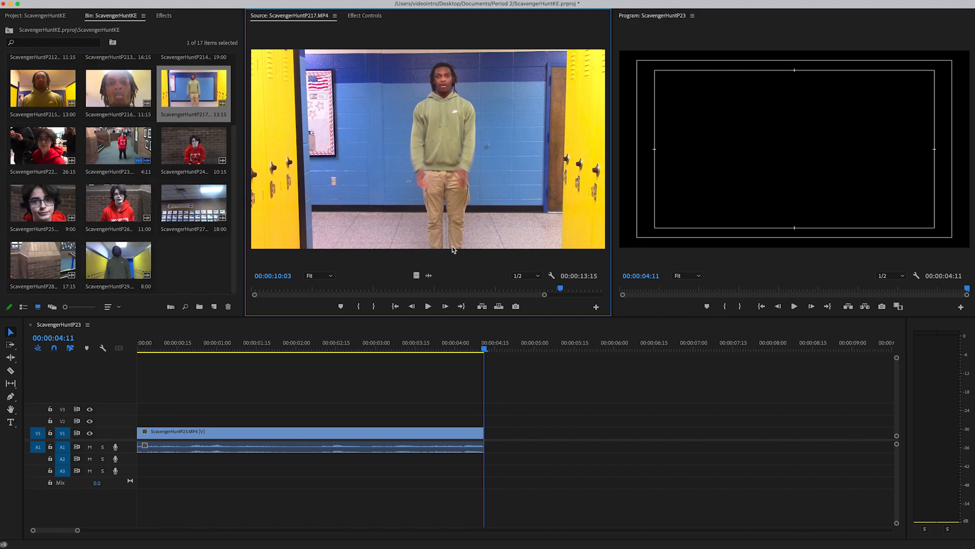
{"action": "left_click_drag", "start_coordinate": [268, 294], "coordinate": [526, 291]}
{"action": "left_click", "coordinate": [360, 307]}
{"action": "left_click", "coordinate": [380, 306]}
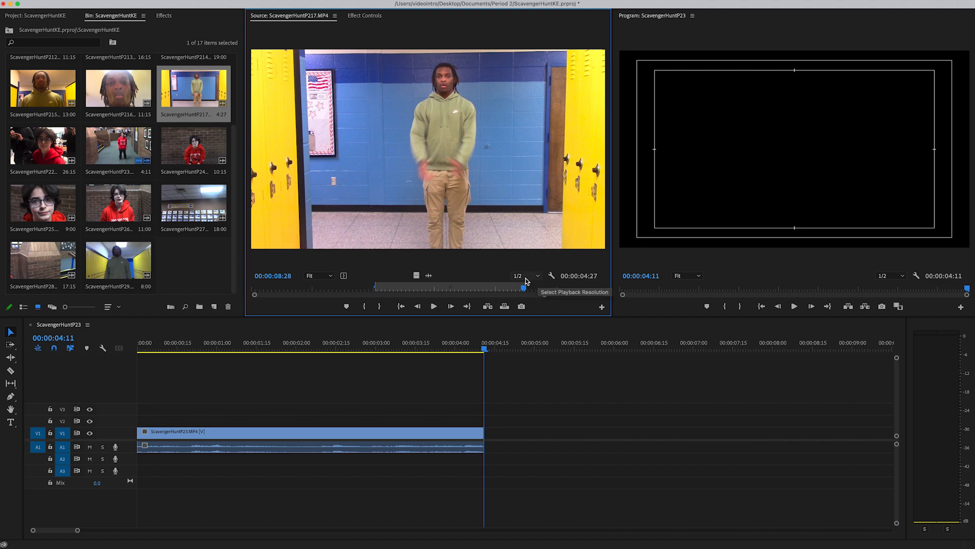
Step: Try an Out point at 00:00:05:28 on ScavengerHuntP217, and reset it to 00:00:08:21
{"action": "left_click_drag", "start_coordinate": [526, 291], "coordinate": [432, 288]}
{"action": "left_click", "coordinate": [379, 307]}
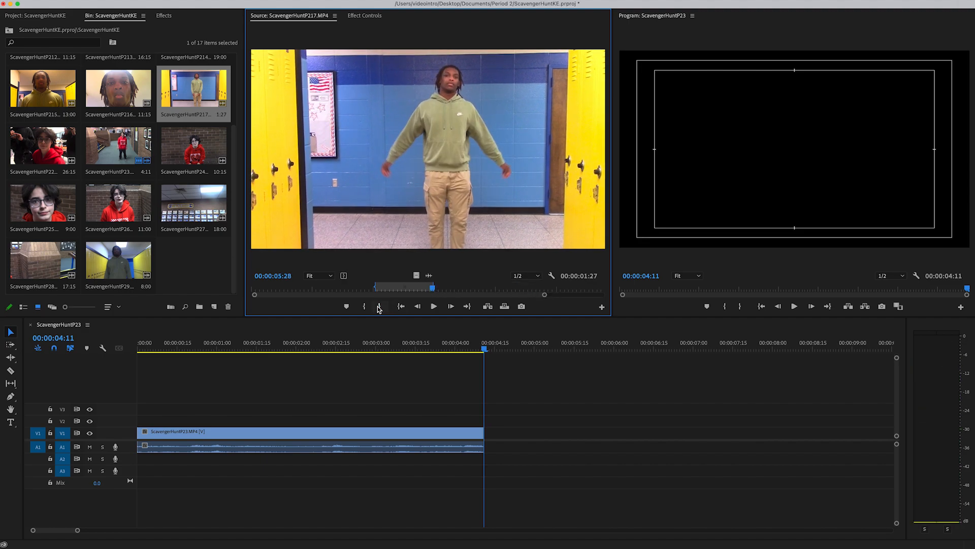
{"action": "left_click_drag", "start_coordinate": [433, 290], "coordinate": [518, 290]}
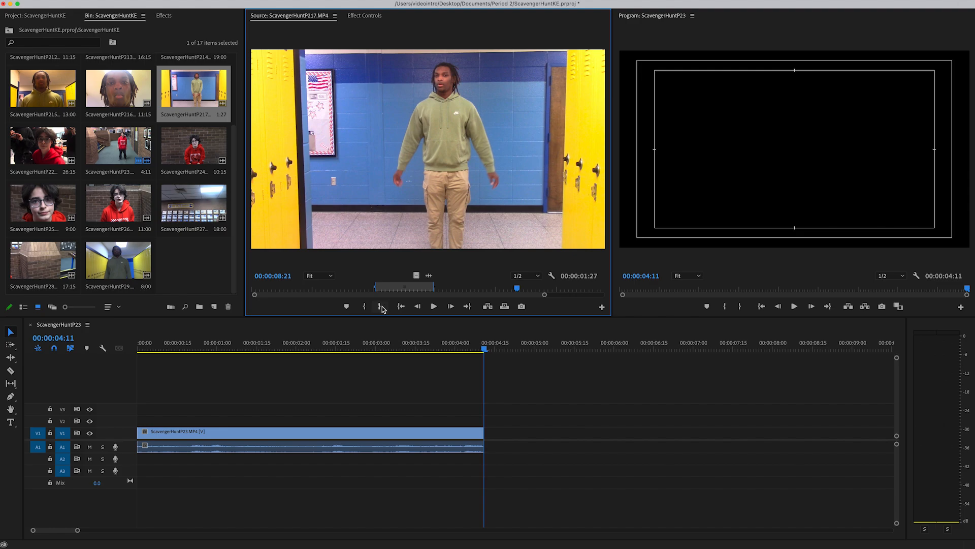
{"action": "left_click", "coordinate": [381, 307]}
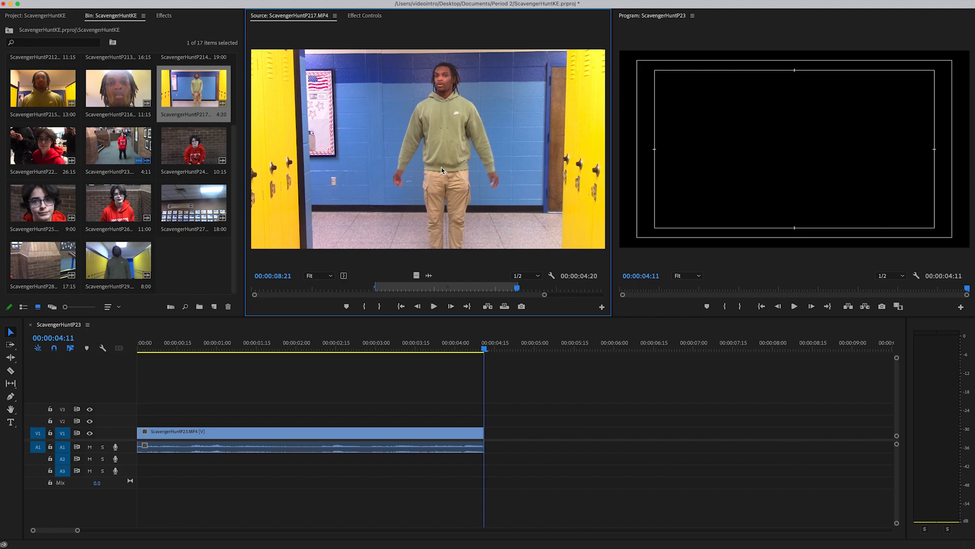
Step: Try inserting the marked ScavengerHuntP217 section after the first clip through the Program Monitor, and undo the insertion
{"action": "left_click_drag", "start_coordinate": [621, 194], "coordinate": [778, 162]}
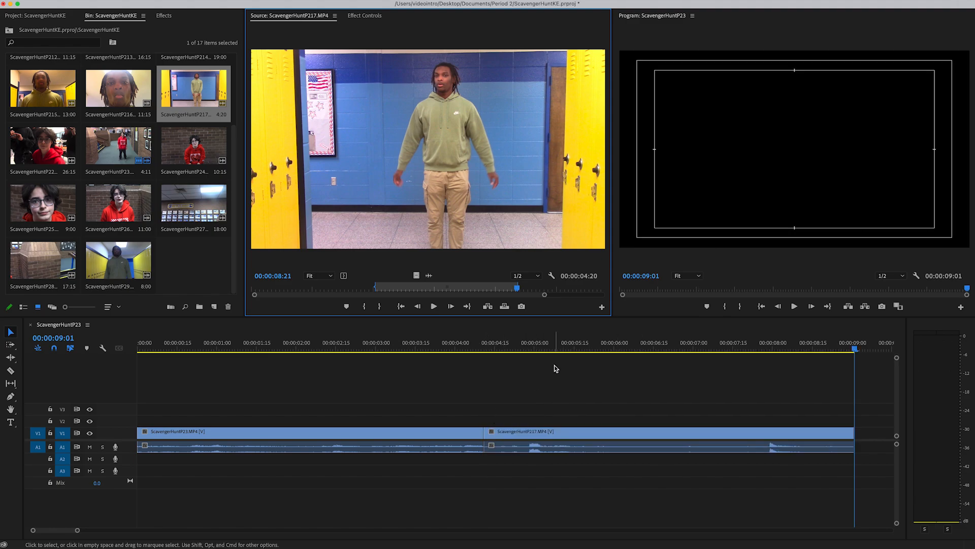
{"action": "key", "text": "super+z"}
Step: Try placing ScavengerHuntP217 on the timeline with a gap after ScavengerHuntP23, play across the gap, and delete the placed clip
{"action": "left_click_drag", "start_coordinate": [534, 387], "coordinate": [501, 437]}
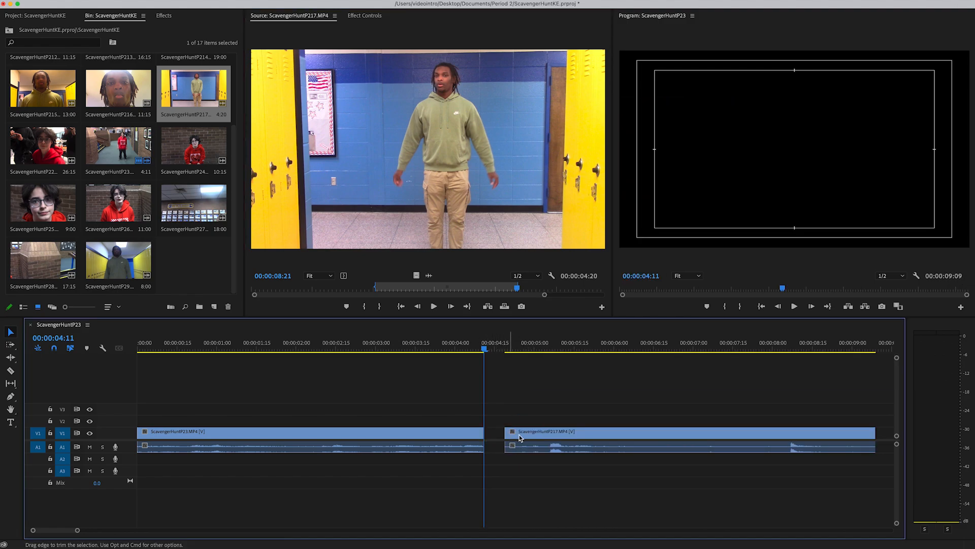
{"action": "key", "text": "space"}
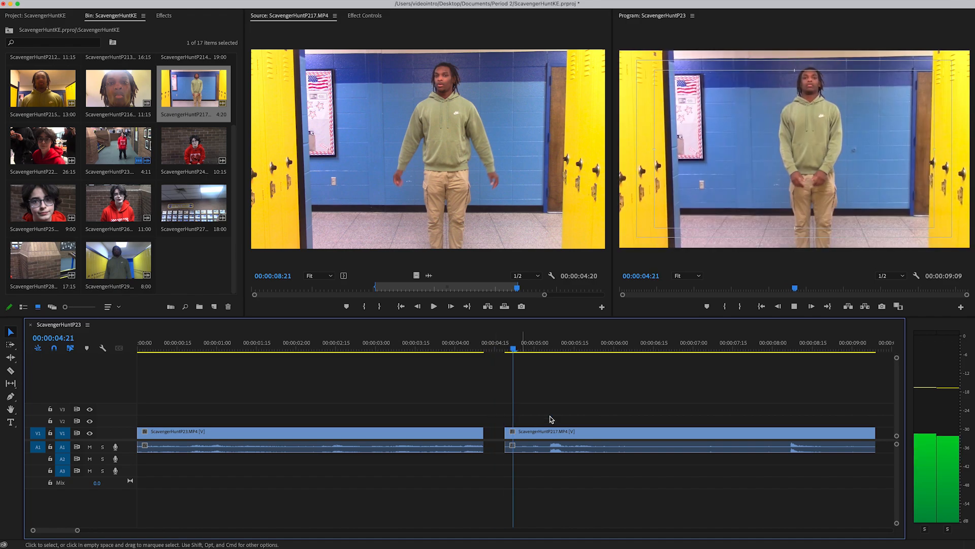
{"action": "key", "text": "space"}
{"action": "left_click", "coordinate": [473, 341]}
{"action": "key", "text": "space"}
{"action": "key", "text": "space"}
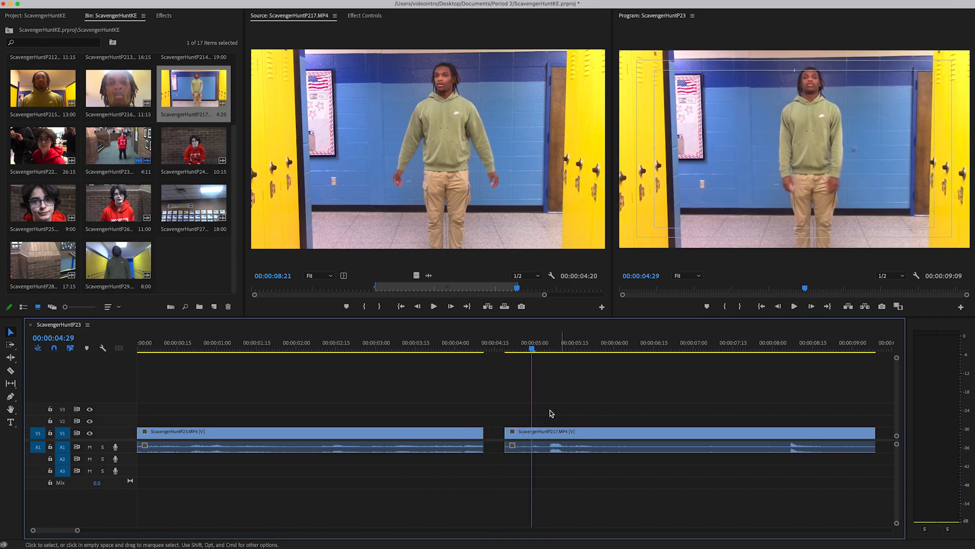
{"action": "left_click", "coordinate": [553, 441]}
{"action": "key", "text": "Delete"}
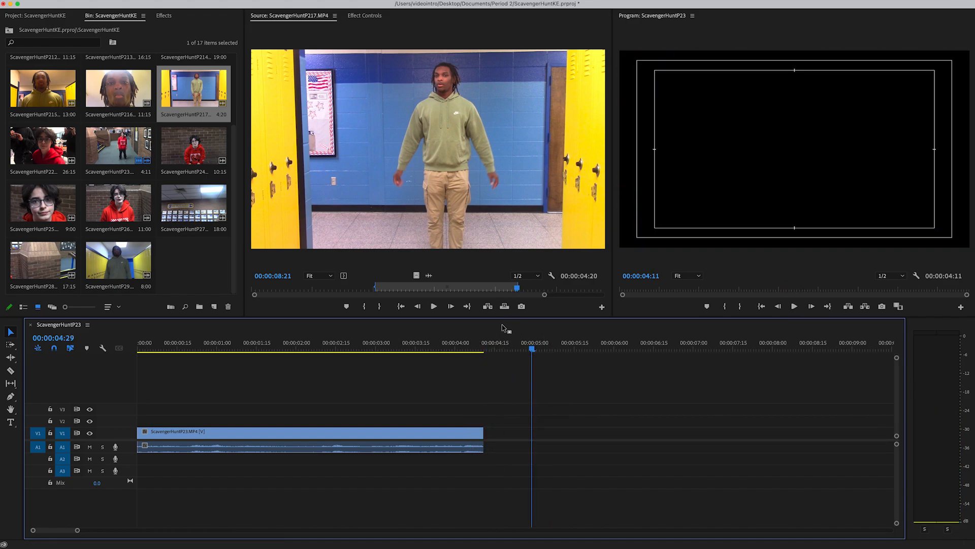
Step: Move the playhead to the end of ScavengerHuntP23 and insert the marked ScavengerHuntP217 section directly after it
{"action": "left_click_drag", "start_coordinate": [507, 339], "coordinate": [632, 352]}
{"action": "key", "text": "Up"}
{"action": "key", "text": "Up"}
{"action": "key", "text": "Down"}
{"action": "key", "text": "Up"}
{"action": "key", "text": "Down"}
{"action": "left_click_drag", "start_coordinate": [462, 136], "coordinate": [772, 147]}
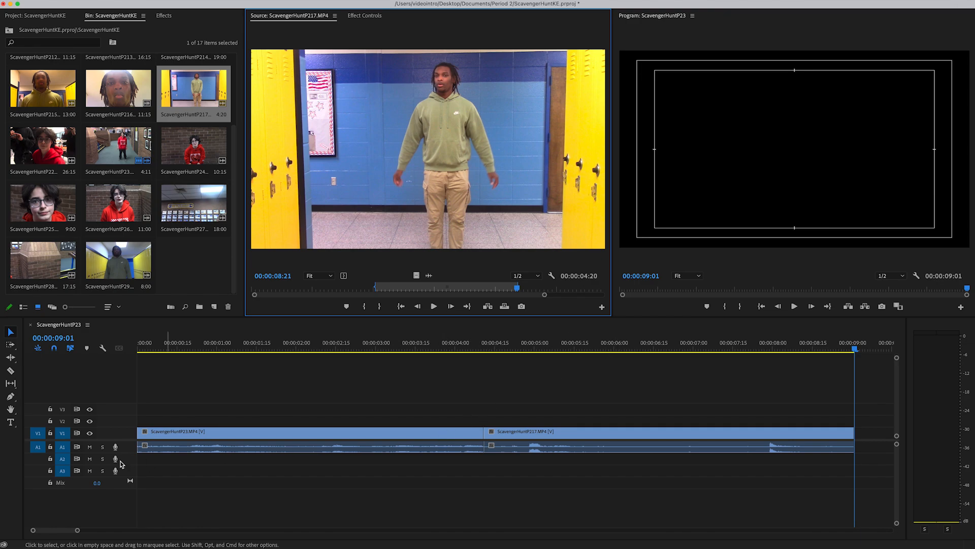
Step: Zoom out the timeline to show more of the sequence and place the playhead at the end of ScavengerHuntP217
{"action": "left_click_drag", "start_coordinate": [79, 532], "coordinate": [131, 530]}
{"action": "left_click", "coordinate": [305, 344]}
{"action": "left_click_drag", "start_coordinate": [247, 335], "coordinate": [386, 348]}
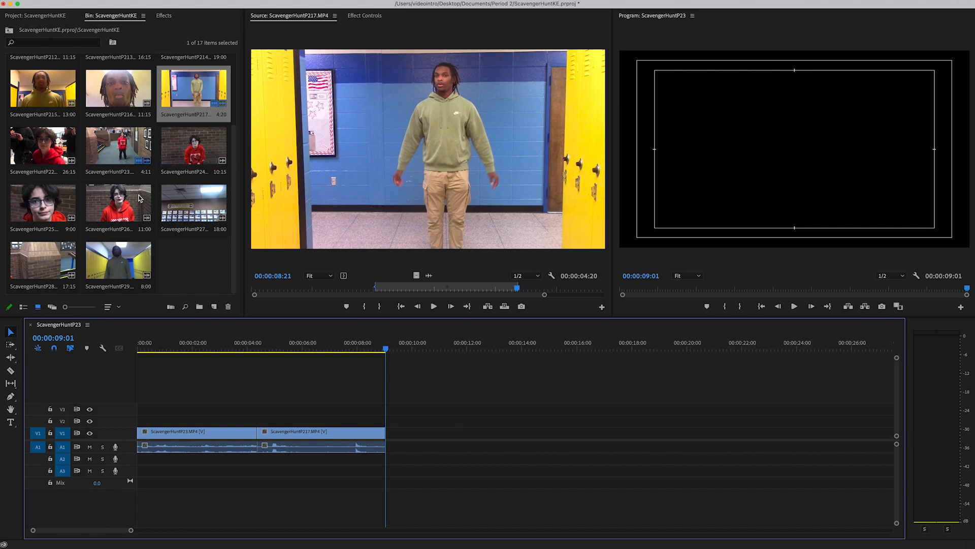
Step: Compare clips ScavengerHuntP24 and ScavengerHuntP26 in the Source Monitor, and keep ScavengerHuntP24 loaded
{"action": "double_click", "coordinate": [182, 153]}
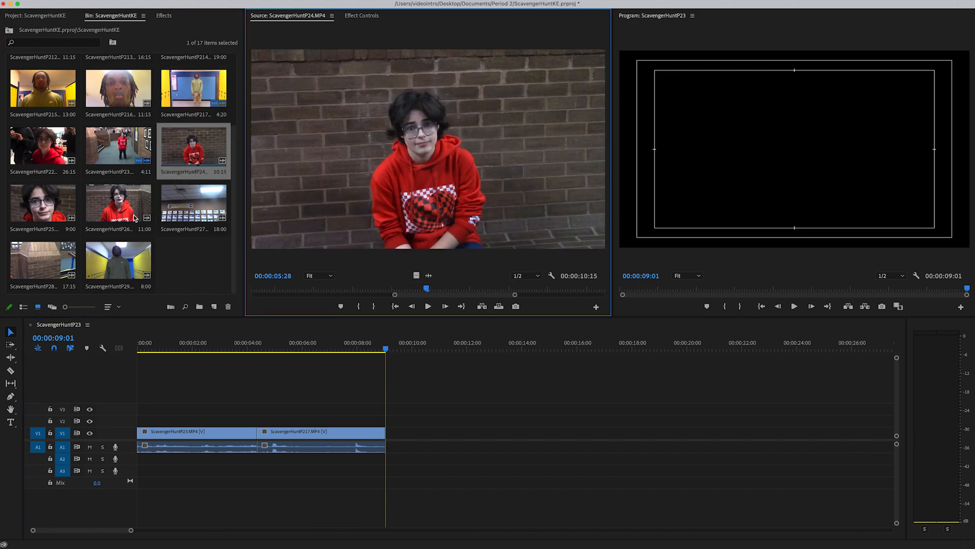
{"action": "left_click", "coordinate": [128, 216]}
{"action": "double_click", "coordinate": [128, 215]}
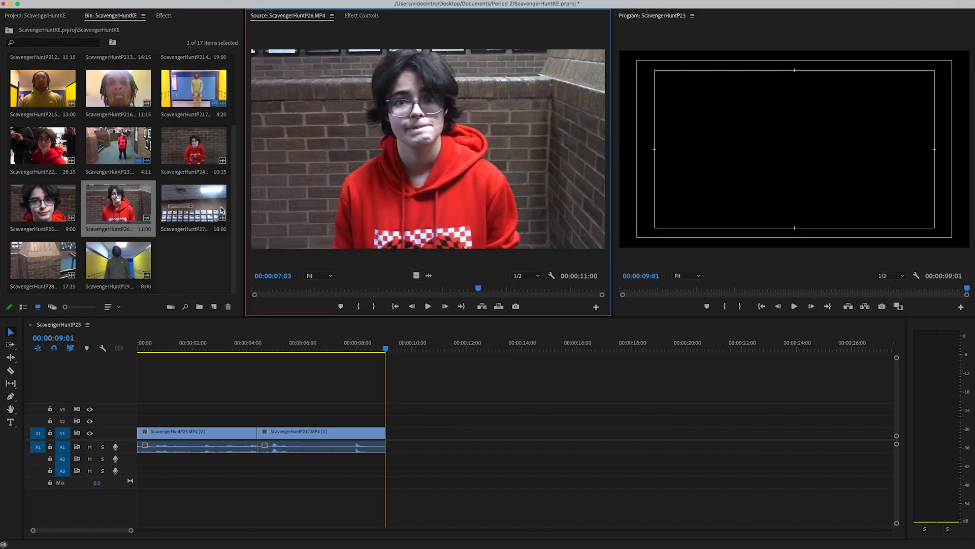
{"action": "double_click", "coordinate": [193, 158]}
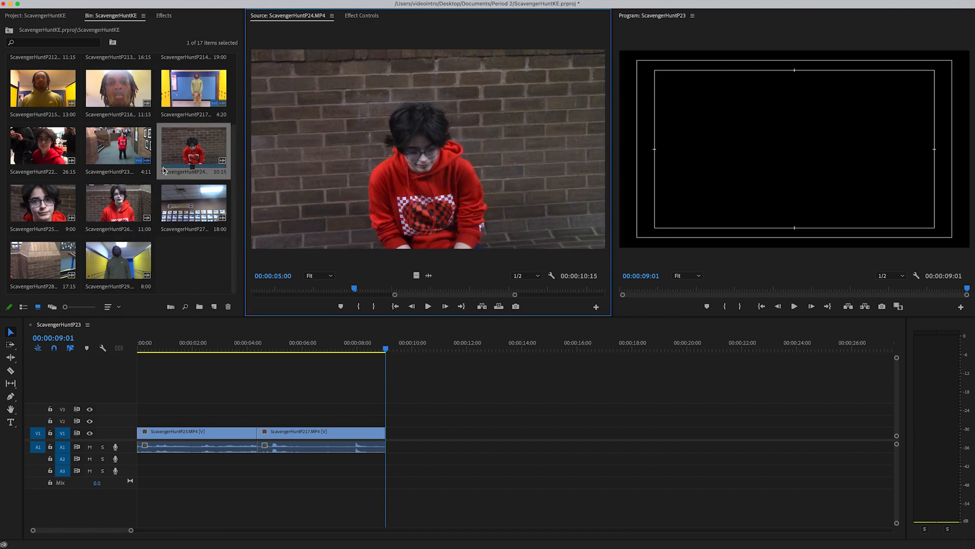
{"action": "scroll", "coordinate": [160, 185], "scroll_direction": "up", "scroll_amount": 2}
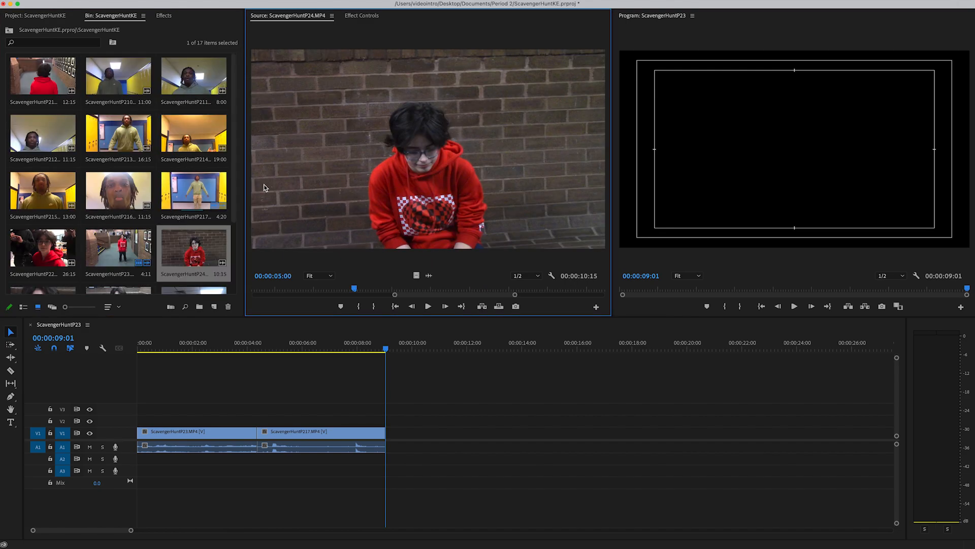
{"action": "left_click_drag", "start_coordinate": [353, 289], "coordinate": [503, 295]}
{"action": "key", "text": "i"}
{"action": "left_click_drag", "start_coordinate": [396, 295], "coordinate": [222, 290]}
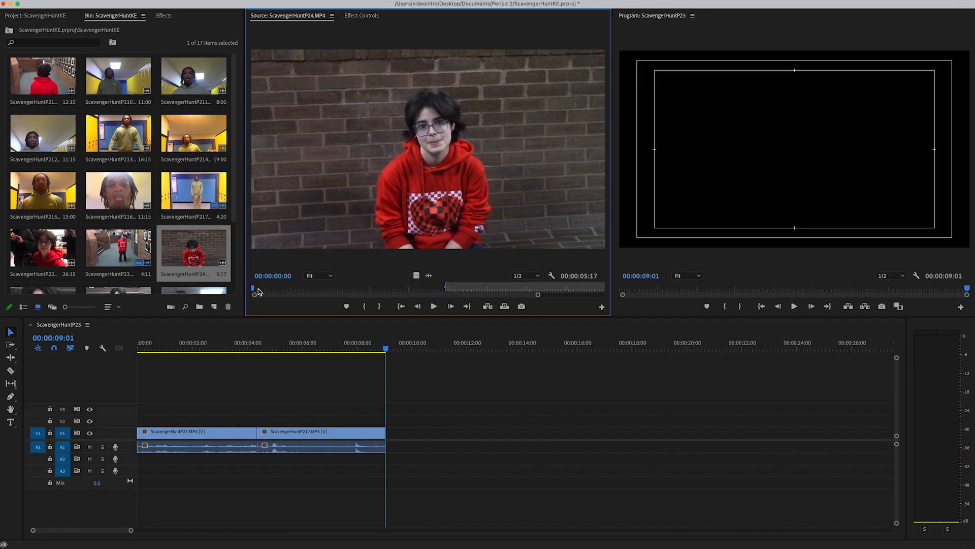
{"action": "key", "text": "i"}
Step: Mark ScavengerHuntP24 from 00:00:03:25 to 00:00:07:15 and insert that section after ScavengerHuntP217 in the sequence
{"action": "mouse_move", "coordinate": [354, 289]}
{"action": "left_mouse_down"}
{"action": "mouse_move", "coordinate": [671, 294]}
{"action": "mouse_move", "coordinate": [332, 288]}
{"action": "mouse_move", "coordinate": [342, 288]}
{"action": "left_mouse_up"}
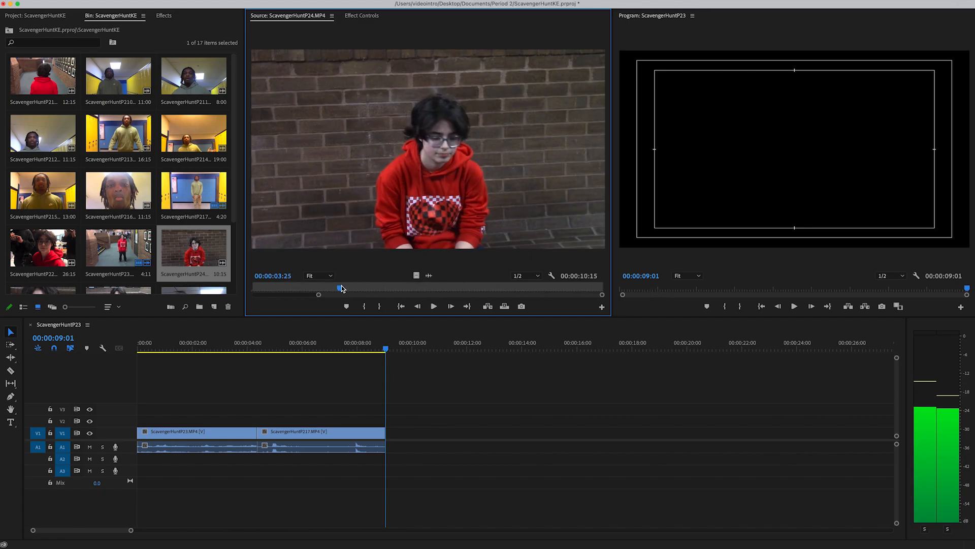
{"action": "key", "text": "o"}
{"action": "key", "text": "i"}
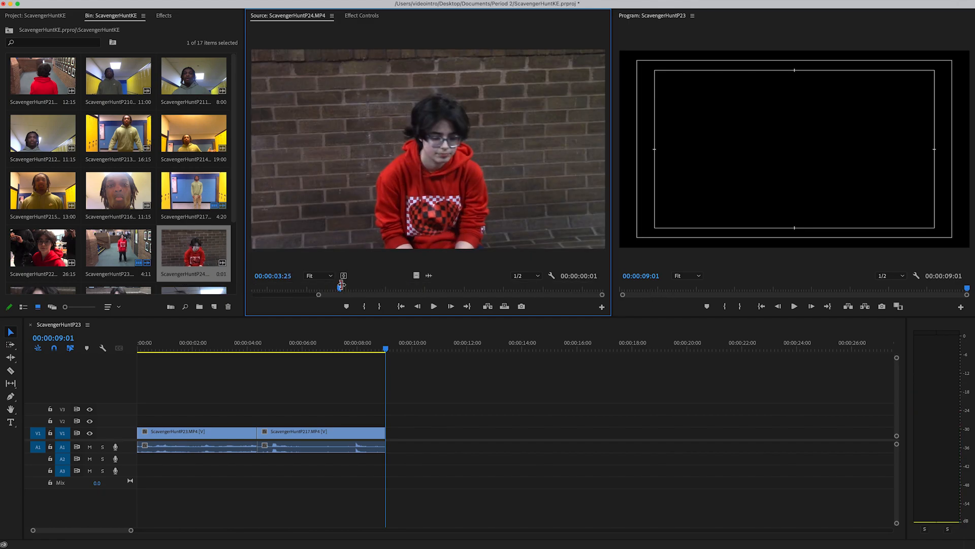
{"action": "left_click_drag", "start_coordinate": [341, 290], "coordinate": [484, 288]}
{"action": "left_click", "coordinate": [380, 306]}
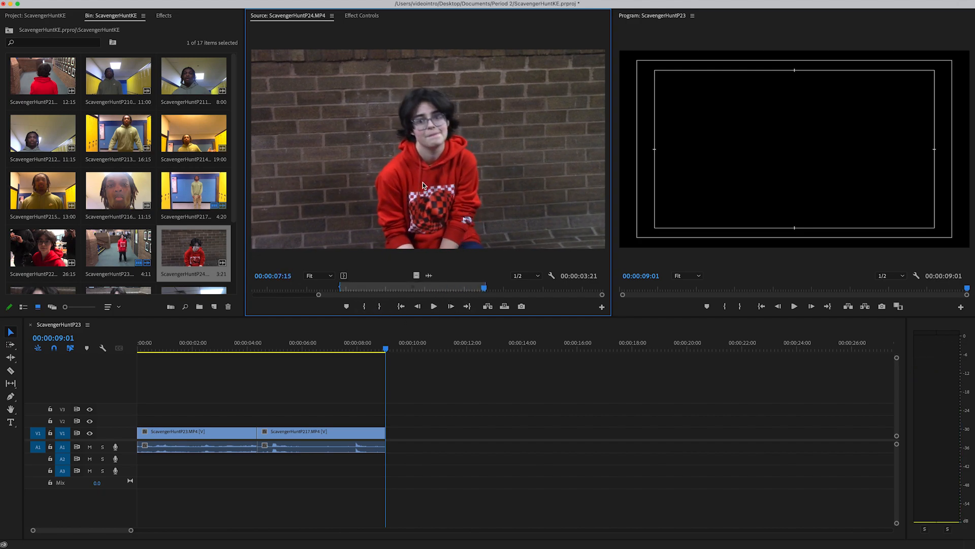
{"action": "left_click_drag", "start_coordinate": [673, 186], "coordinate": [773, 174]}
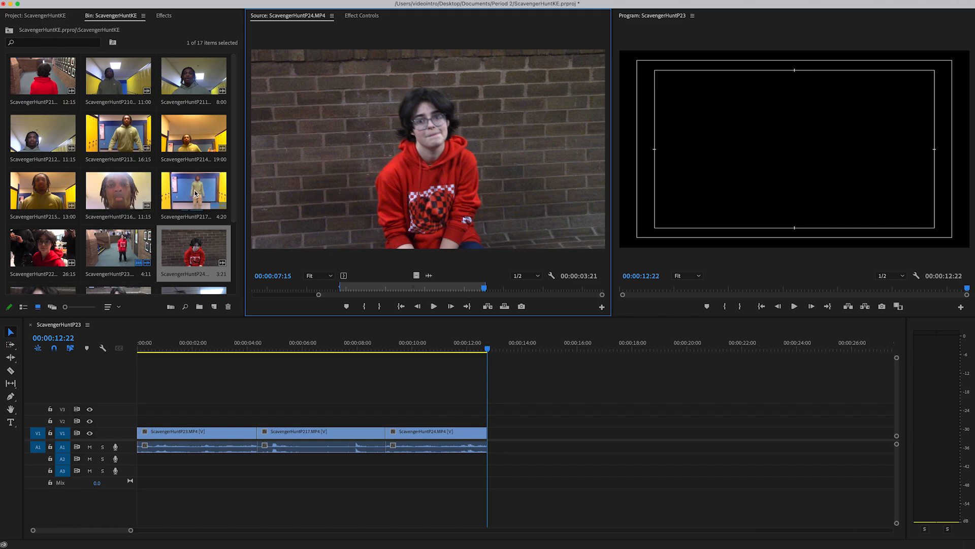
Step: Preview the ScavengerHuntP29 clip in the Source Monitor by playing and scrubbing through it
{"action": "scroll", "coordinate": [131, 134], "scroll_direction": "down", "scroll_amount": 3}
{"action": "double_click", "coordinate": [118, 260]}
{"action": "left_click", "coordinate": [428, 305]}
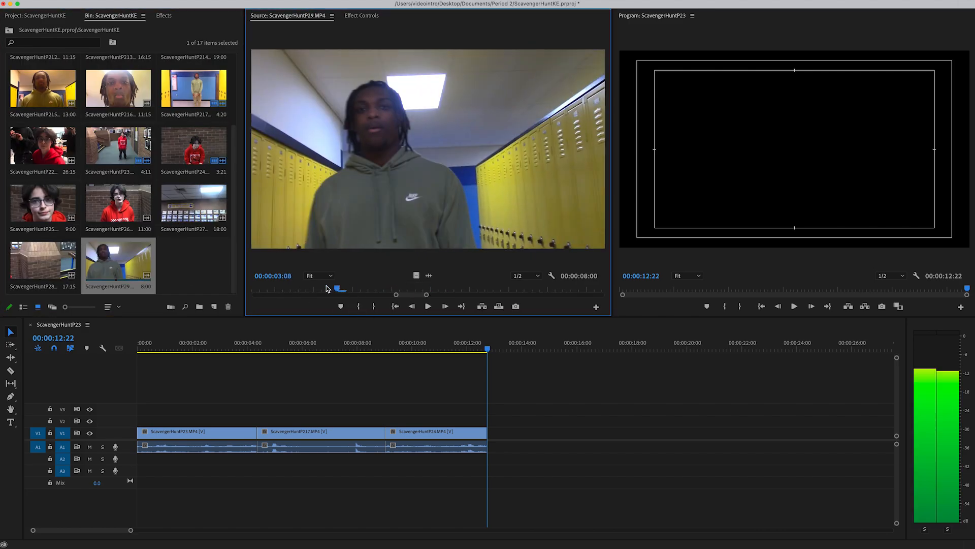
{"action": "left_click_drag", "start_coordinate": [433, 299], "coordinate": [602, 291]}
{"action": "scroll", "coordinate": [178, 258], "scroll_direction": "up", "scroll_amount": 3}
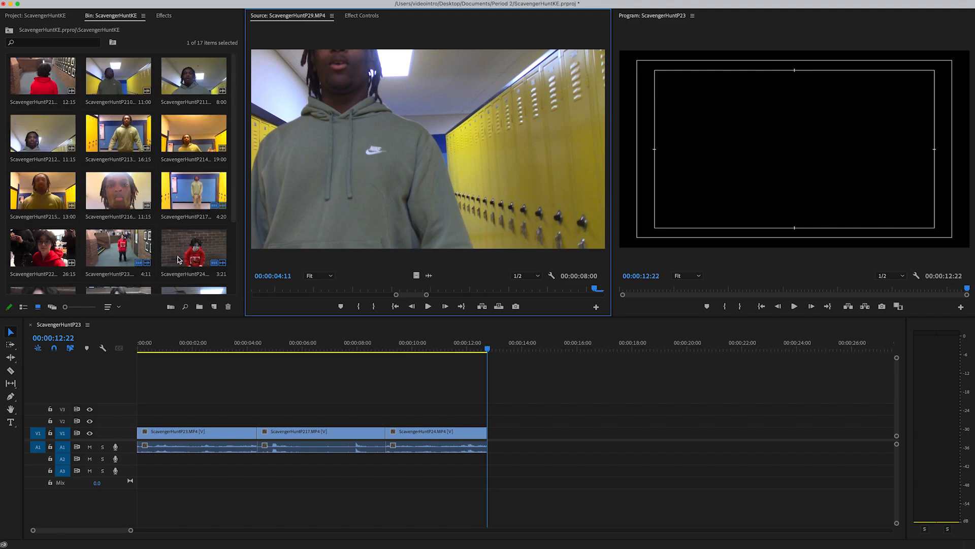
Step: Load ScavengerHuntP210 in the Source Monitor and mark its In point at 00:00:05:29
{"action": "left_click", "coordinate": [133, 78]}
{"action": "double_click", "coordinate": [133, 78]}
{"action": "left_click_drag", "start_coordinate": [375, 287], "coordinate": [294, 290]}
{"action": "left_click_drag", "start_coordinate": [310, 289], "coordinate": [318, 289]}
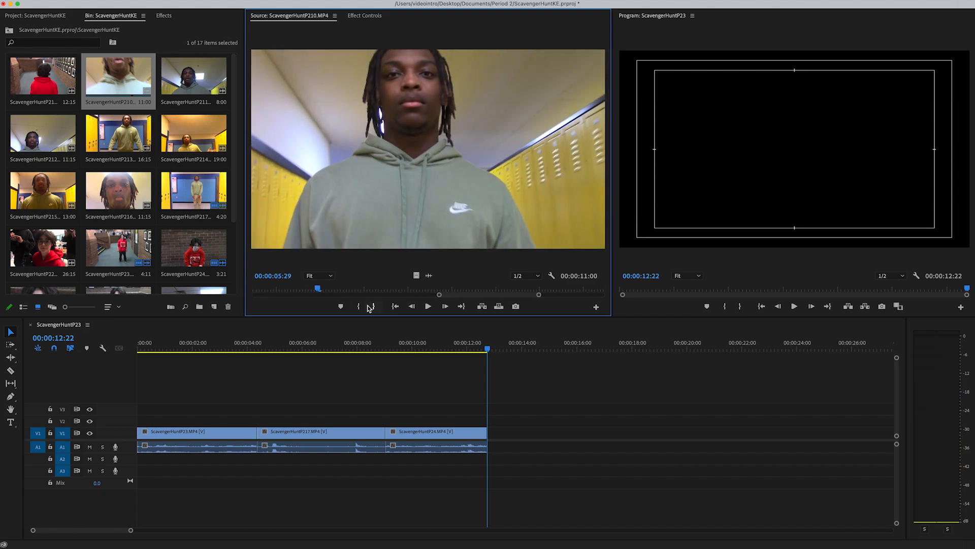
{"action": "left_click", "coordinate": [358, 305]}
Step: Mark the Out point of ScavengerHuntP210 at 00:00:09:01 and insert the marked section after ScavengerHuntP24 in the sequence
{"action": "key", "text": "space"}
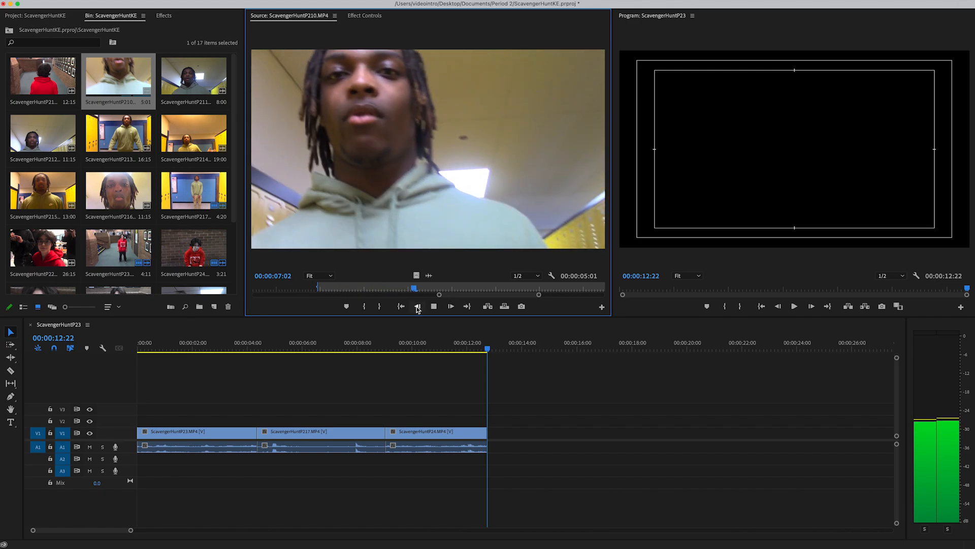
{"action": "key", "text": "space"}
{"action": "left_click", "coordinate": [380, 307]}
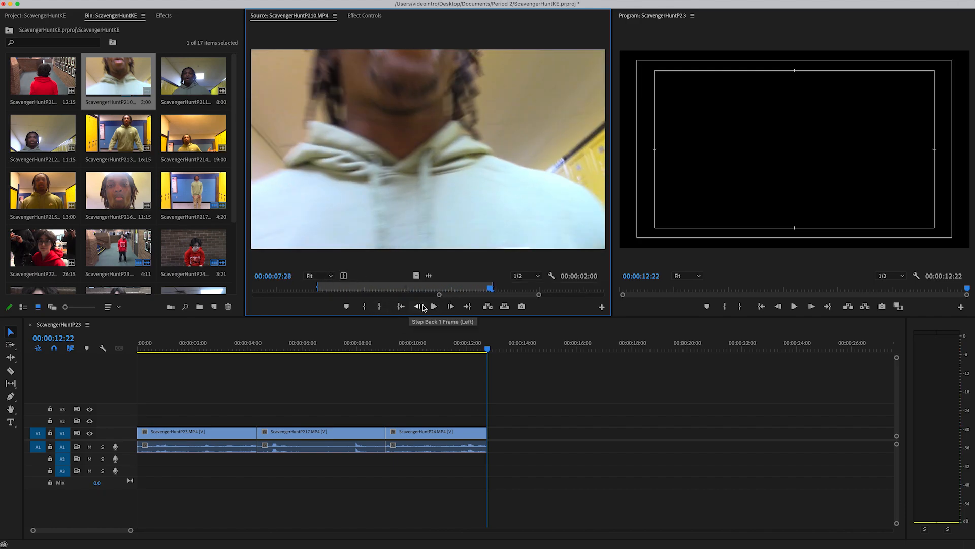
{"action": "mouse_move", "coordinate": [493, 290]}
{"action": "left_mouse_down"}
{"action": "mouse_move", "coordinate": [610, 301]}
{"action": "mouse_move", "coordinate": [507, 291]}
{"action": "left_mouse_up"}
{"action": "left_click", "coordinate": [381, 306]}
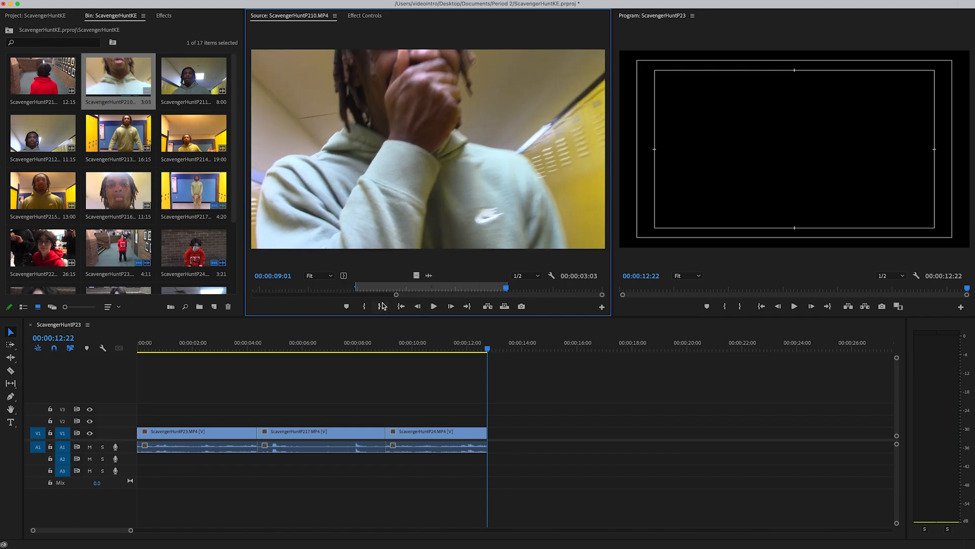
{"action": "left_click_drag", "start_coordinate": [397, 295], "coordinate": [160, 291]}
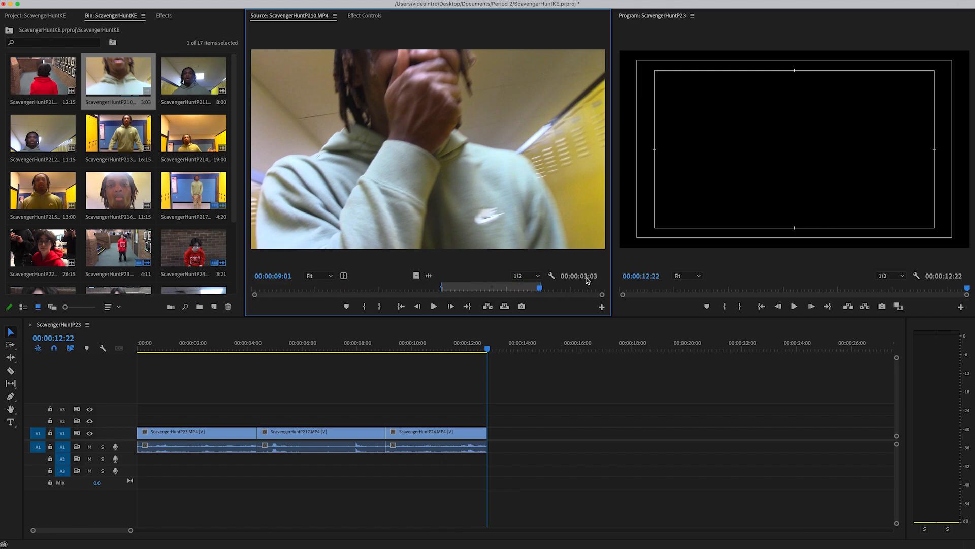
{"action": "left_click_drag", "start_coordinate": [472, 188], "coordinate": [808, 146]}
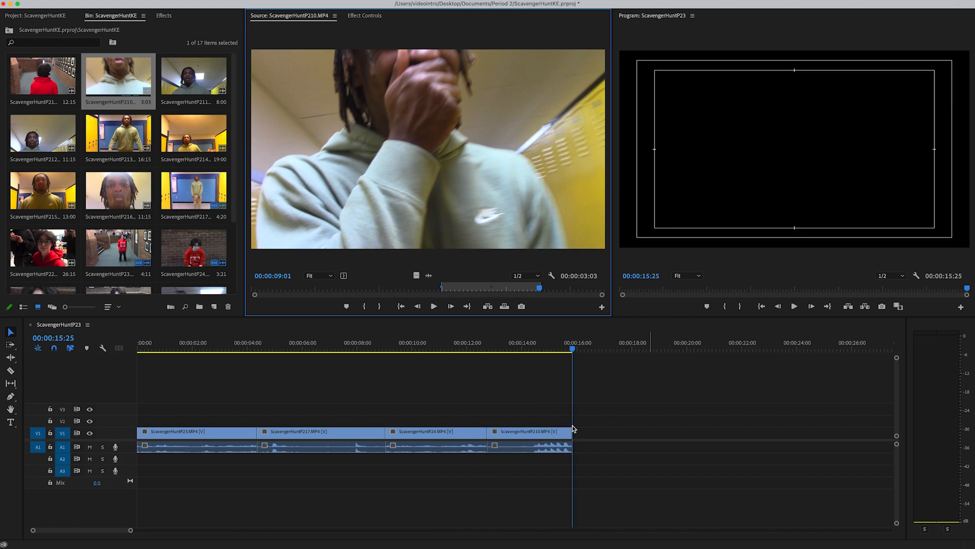
Step: Scrub back through the assembled clips in the sequence to review them, with more of the timeline in view
{"action": "left_click", "coordinate": [522, 346]}
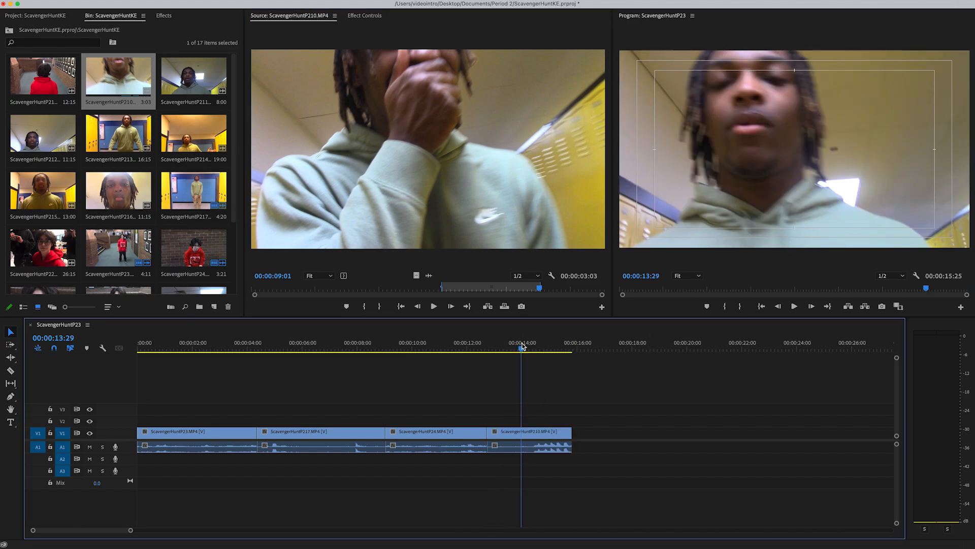
{"action": "left_click_drag", "start_coordinate": [521, 346], "coordinate": [479, 346]}
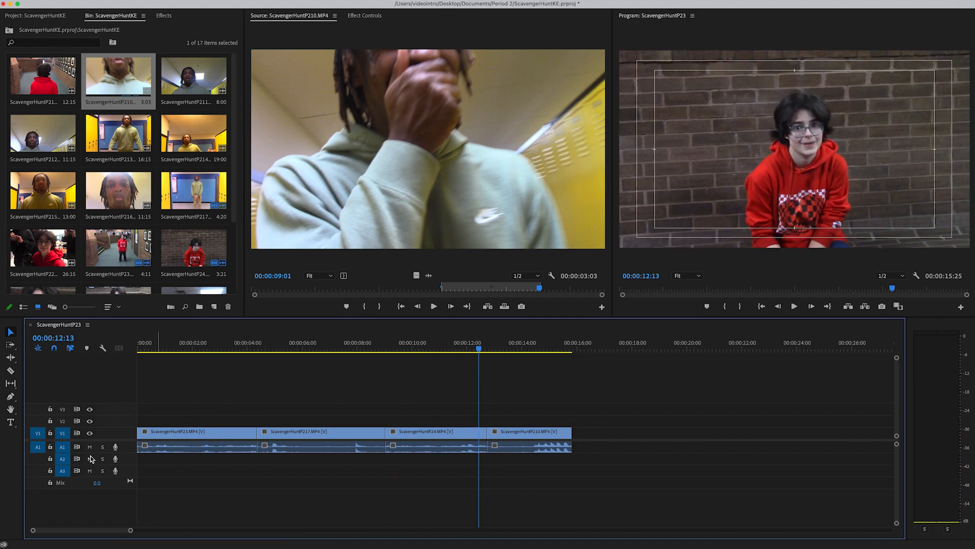
{"action": "left_click_drag", "start_coordinate": [131, 531], "coordinate": [371, 534]}
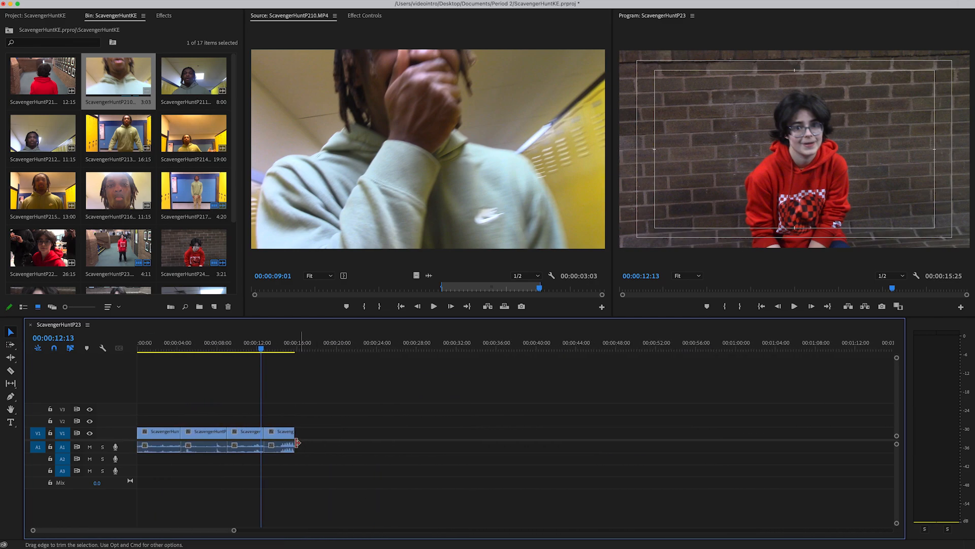
{"action": "left_click_drag", "start_coordinate": [211, 349], "coordinate": [168, 348]}
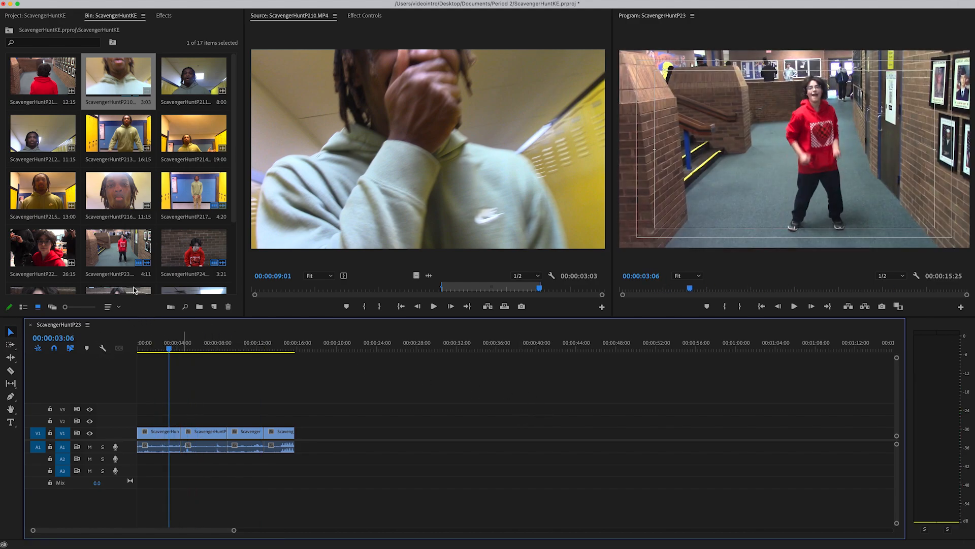
Step: Create a Black Video item at 1920 x 1080, 29.97 fps Non-Drop-Frame, with square pixels
{"action": "mouse_move", "coordinate": [142, 3]}
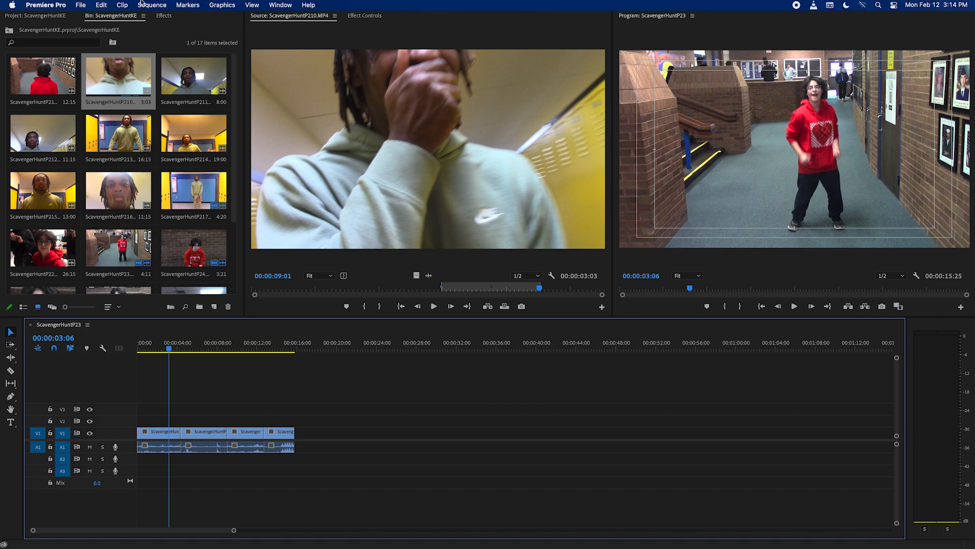
{"action": "left_click", "coordinate": [80, 6]}
{"action": "mouse_move", "coordinate": [84, 19]}
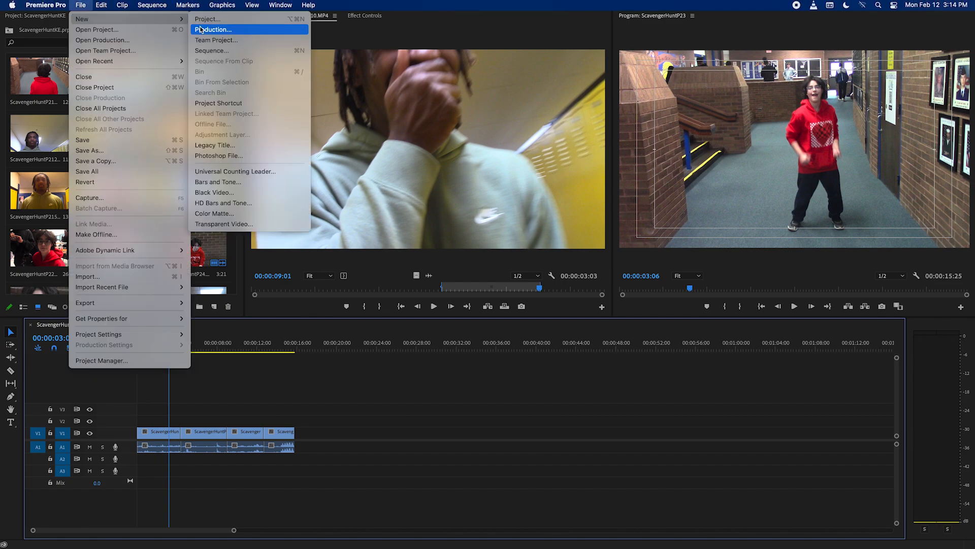
{"action": "left_click", "coordinate": [222, 194]}
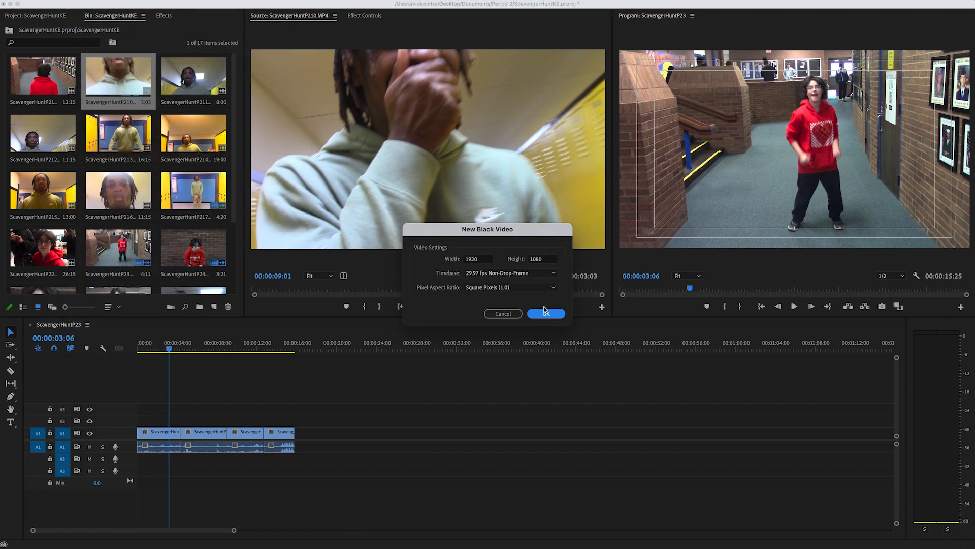
{"action": "left_click", "coordinate": [547, 314]}
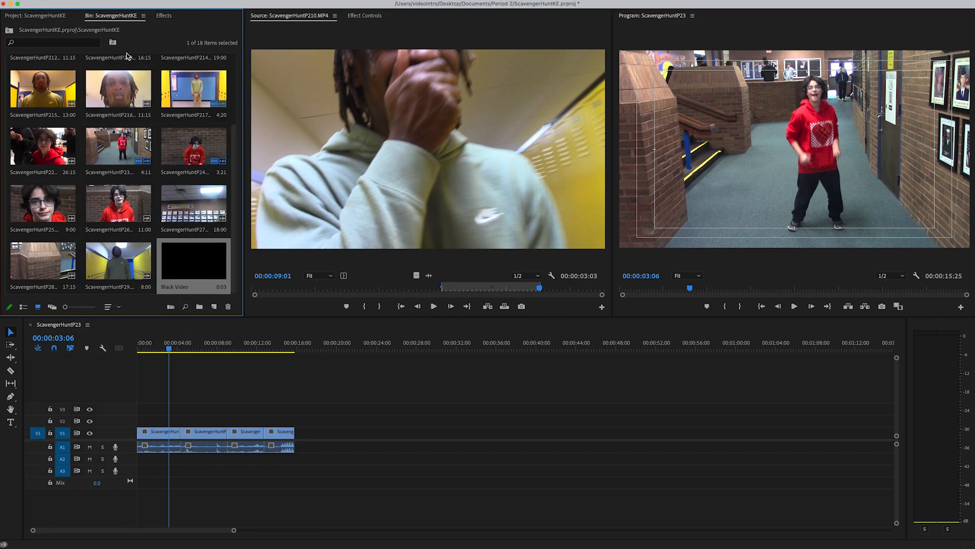
Step: Load Black Video in the Source Monitor and mark its Out point at 00:00:01:00
{"action": "double_click", "coordinate": [196, 265]}
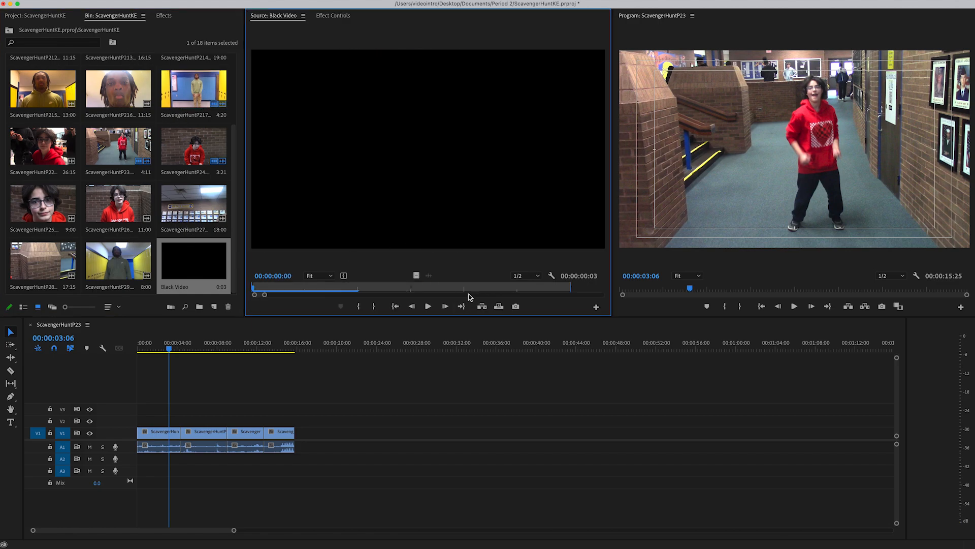
{"action": "left_click_drag", "start_coordinate": [265, 298], "coordinate": [414, 305]}
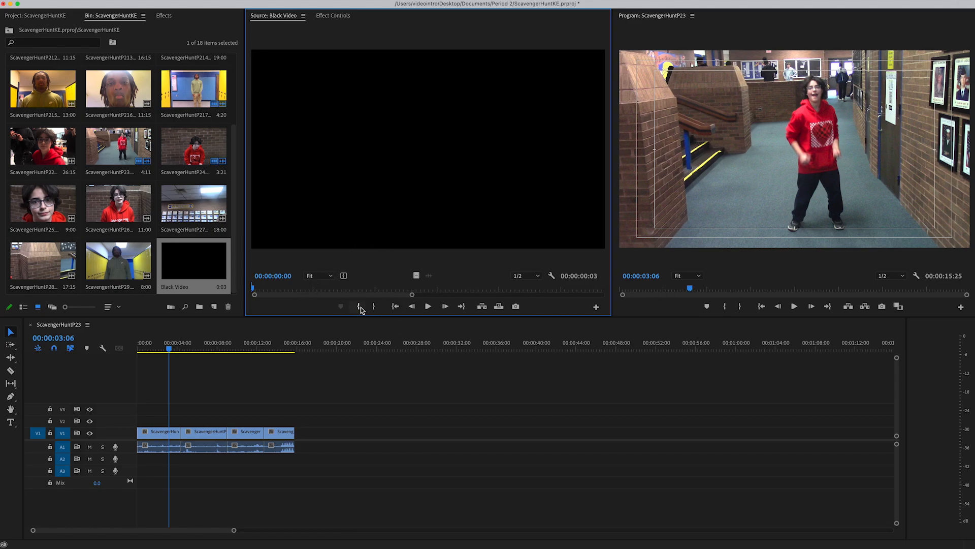
{"action": "key", "text": "space"}
{"action": "key", "text": "space"}
{"action": "left_click", "coordinate": [376, 307]}
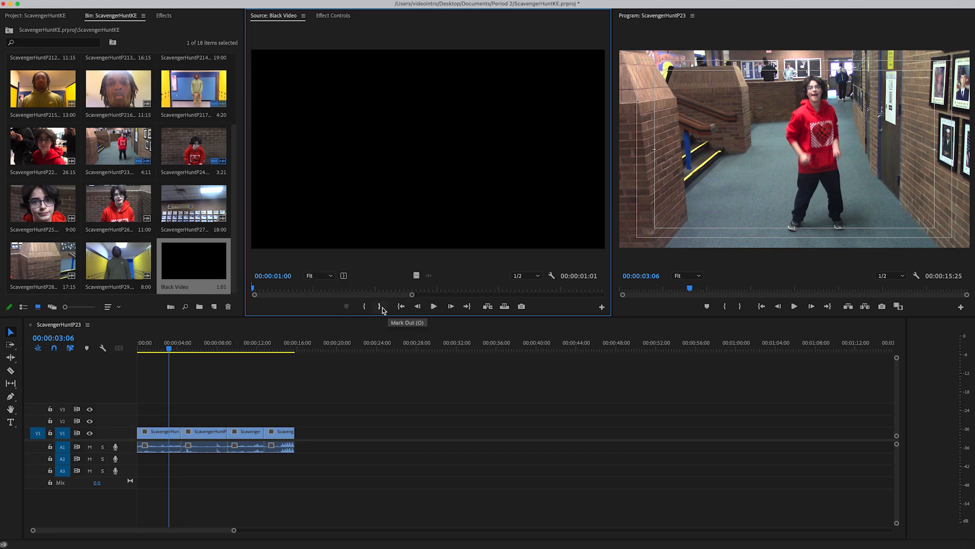
{"action": "left_click_drag", "start_coordinate": [412, 294], "coordinate": [346, 296]}
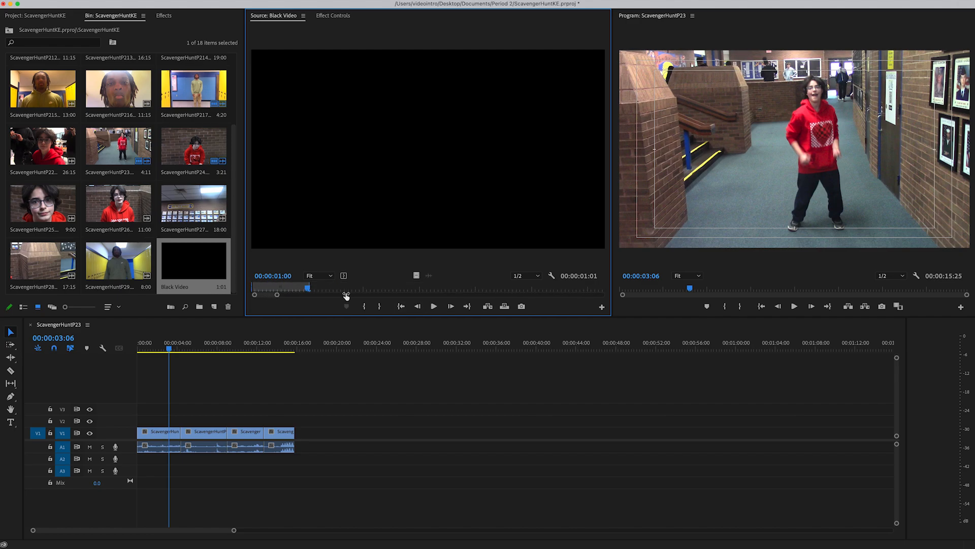
Step: Insert the marked Black Video section between ScavengerHuntP217 and ScavengerHuntP24 in the sequence
{"action": "left_click_drag", "start_coordinate": [174, 349], "coordinate": [222, 357]}
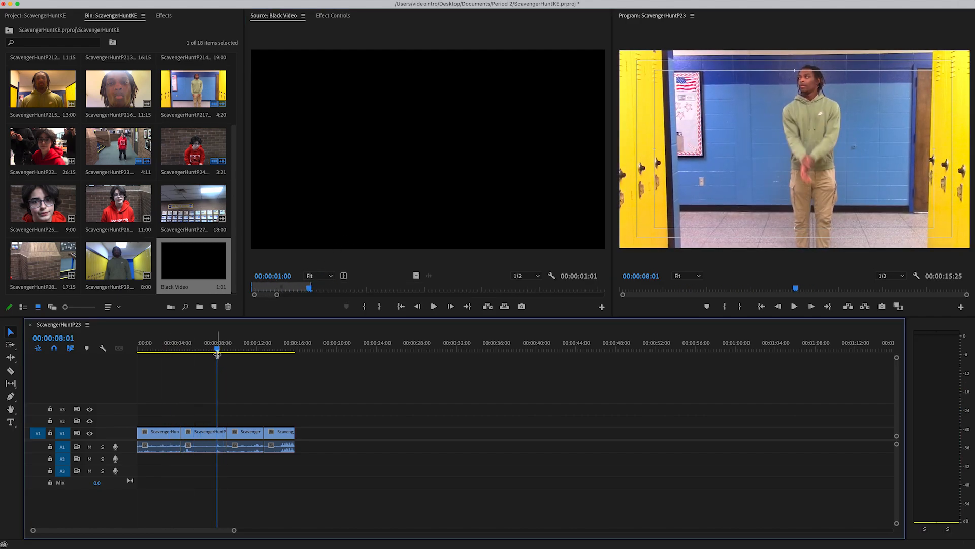
{"action": "key", "text": "Down"}
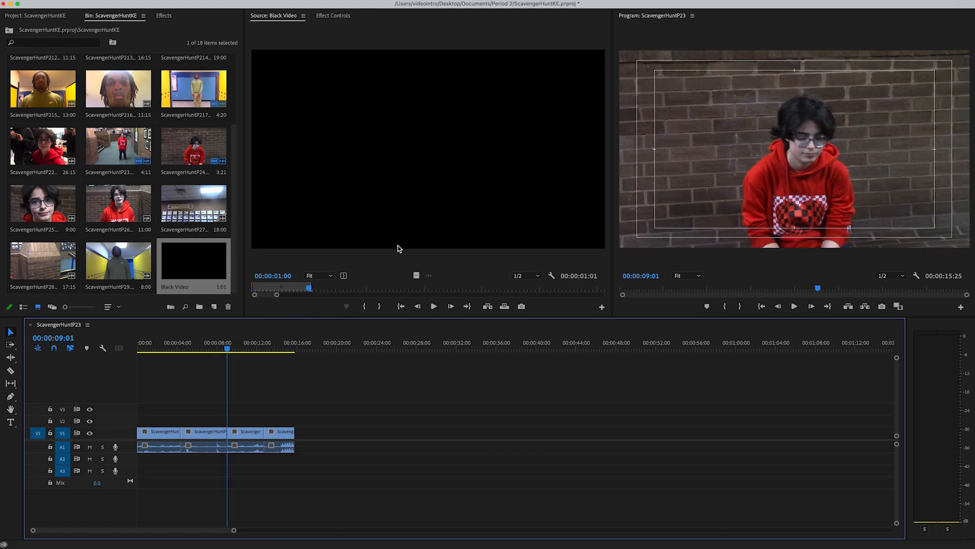
{"action": "left_click_drag", "start_coordinate": [414, 189], "coordinate": [770, 153]}
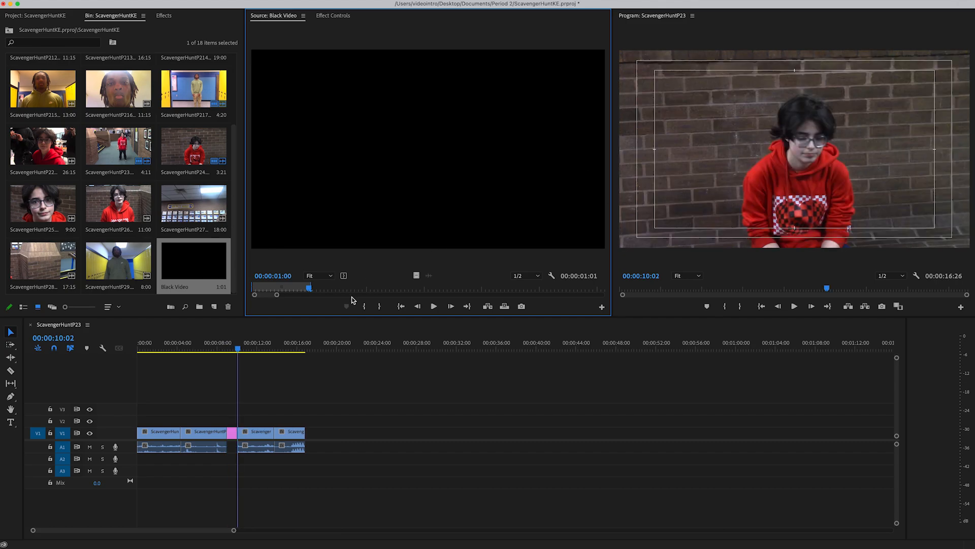
Step: Insert the marked Black Video section at the end of the sequence, after ScavengerHuntP210
{"action": "left_click", "coordinate": [276, 346]}
{"action": "left_click_drag", "start_coordinate": [283, 348], "coordinate": [268, 345]}
{"action": "key", "text": "Down"}
{"action": "key", "text": "Down"}
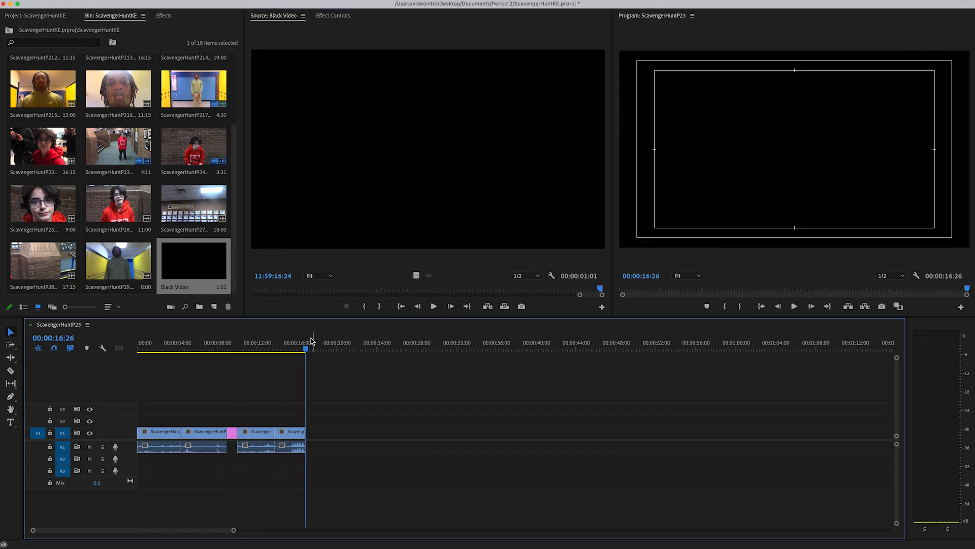
{"action": "left_click_drag", "start_coordinate": [472, 115], "coordinate": [778, 141]}
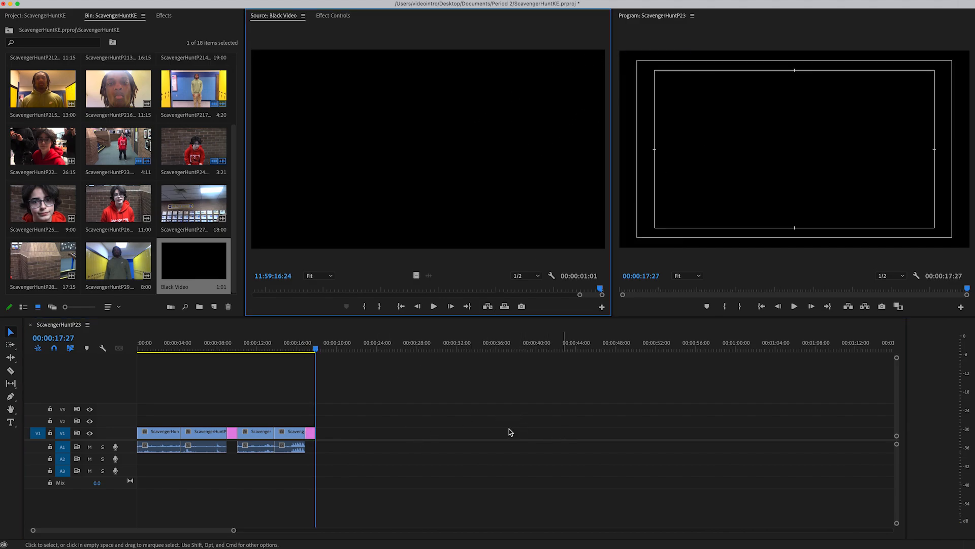
Step: Scrub back through the sequence with its black sections and return the playhead to 00:00:00:00
{"action": "left_click", "coordinate": [259, 348]}
{"action": "left_click_drag", "start_coordinate": [263, 348], "coordinate": [133, 341]}
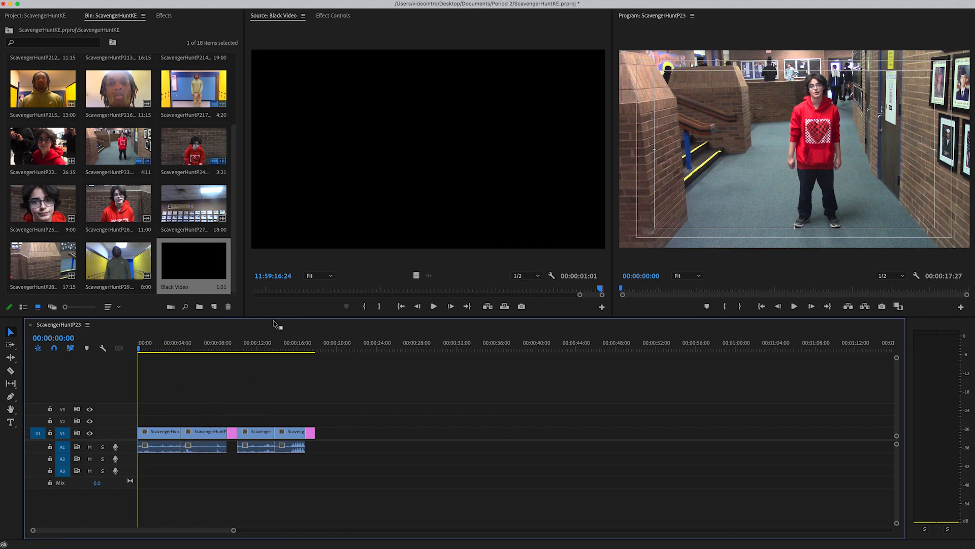
{"action": "left_click", "coordinate": [540, 256]}
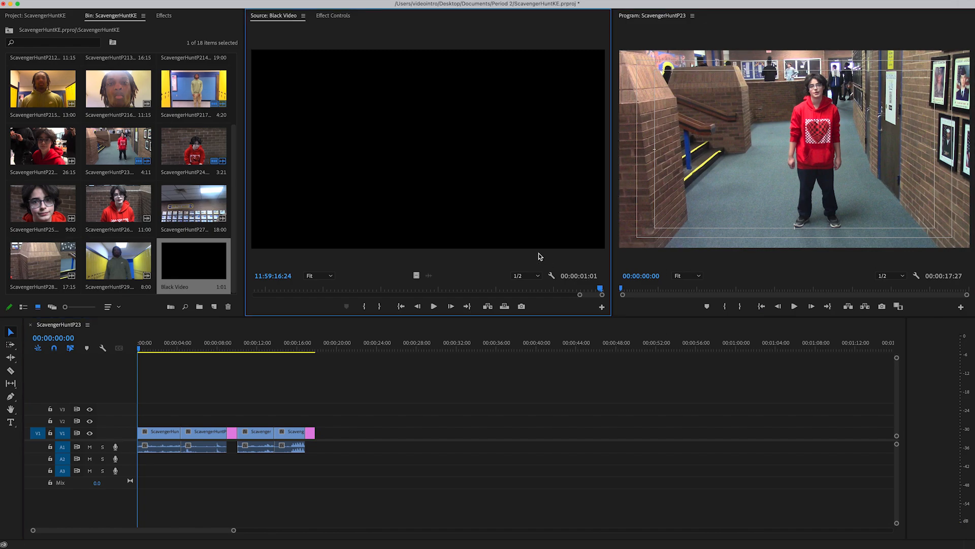
{"action": "left_click", "coordinate": [212, 237]}
{"action": "left_click", "coordinate": [544, 256]}
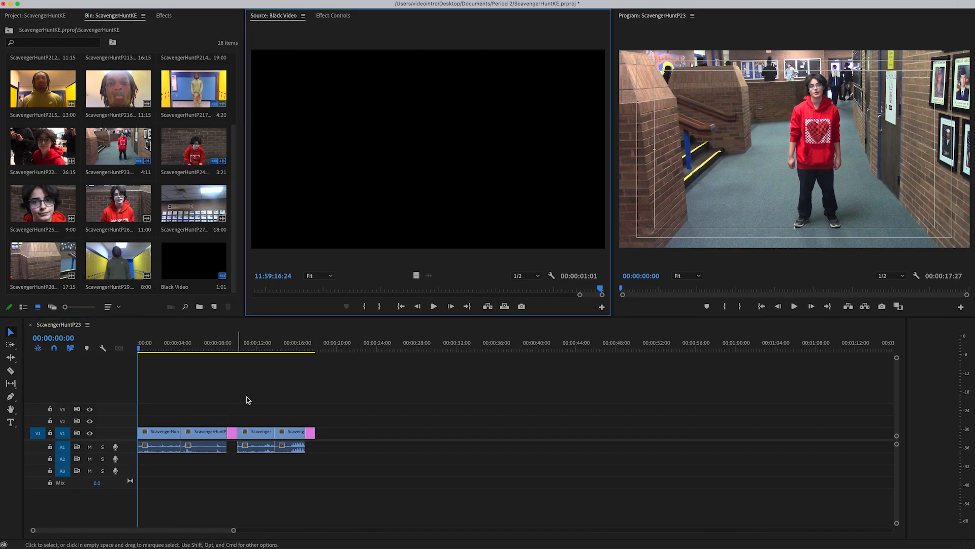
{"action": "left_click", "coordinate": [279, 356]}
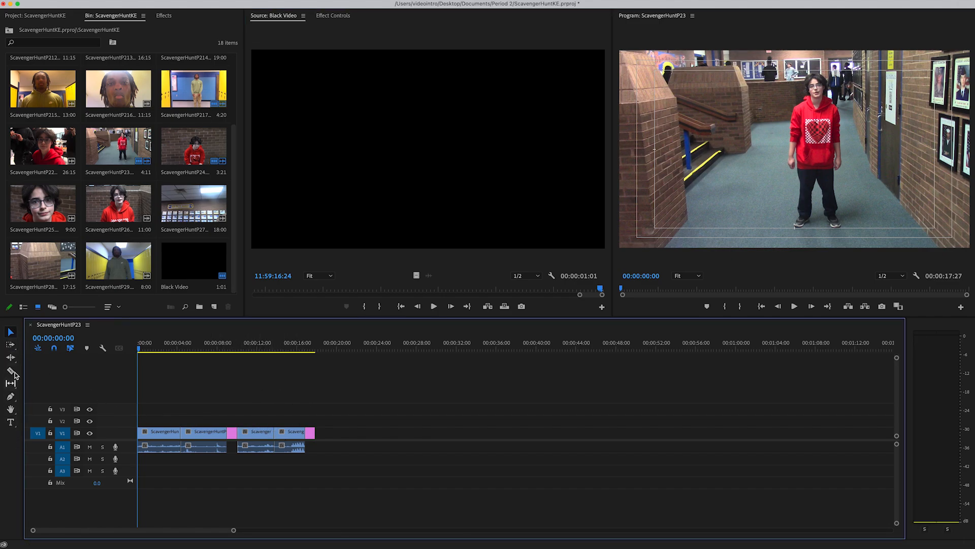
Step: Activate the Type tool and place the playhead at 00:00:06:18, within ScavengerHuntP217
{"action": "left_click", "coordinate": [11, 333]}
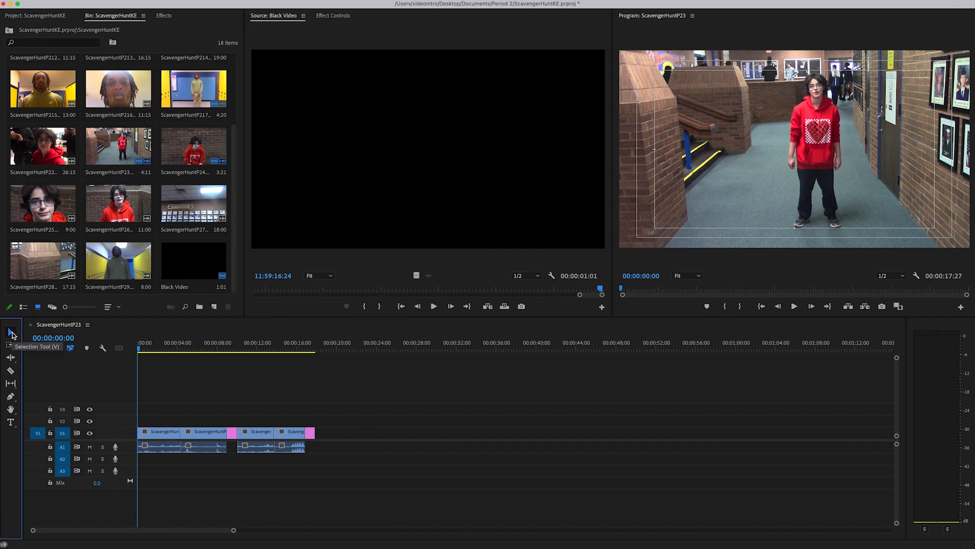
{"action": "left_click", "coordinate": [12, 422]}
{"action": "mouse_move", "coordinate": [221, 343]}
{"action": "left_mouse_down"}
{"action": "mouse_move", "coordinate": [191, 343]}
{"action": "mouse_move", "coordinate": [212, 345]}
{"action": "mouse_move", "coordinate": [204, 344]}
{"action": "left_mouse_up"}
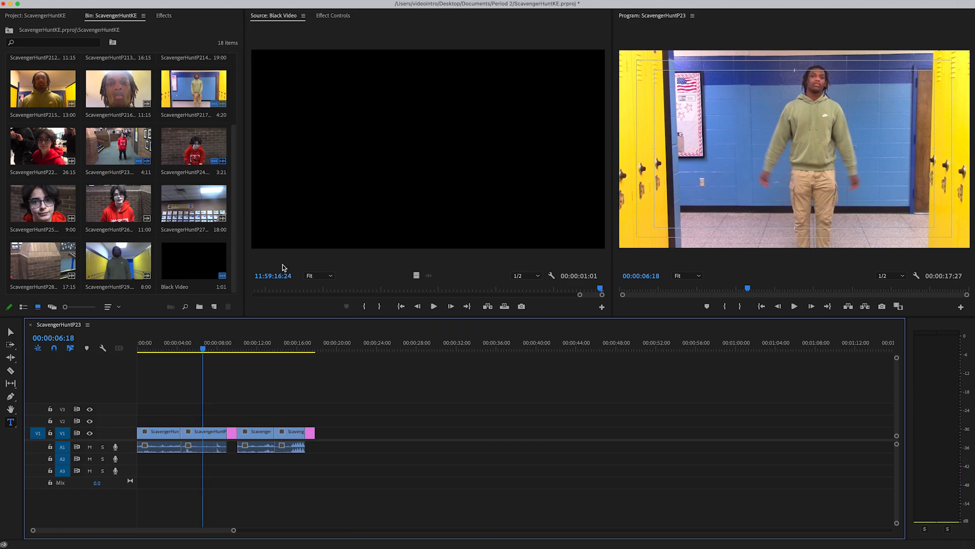
Step: Insert ScavengerHuntP26 after the last Black Video section and trim both its ends so the sequence finishes at 00:00:21:02
{"action": "double_click", "coordinate": [121, 197]}
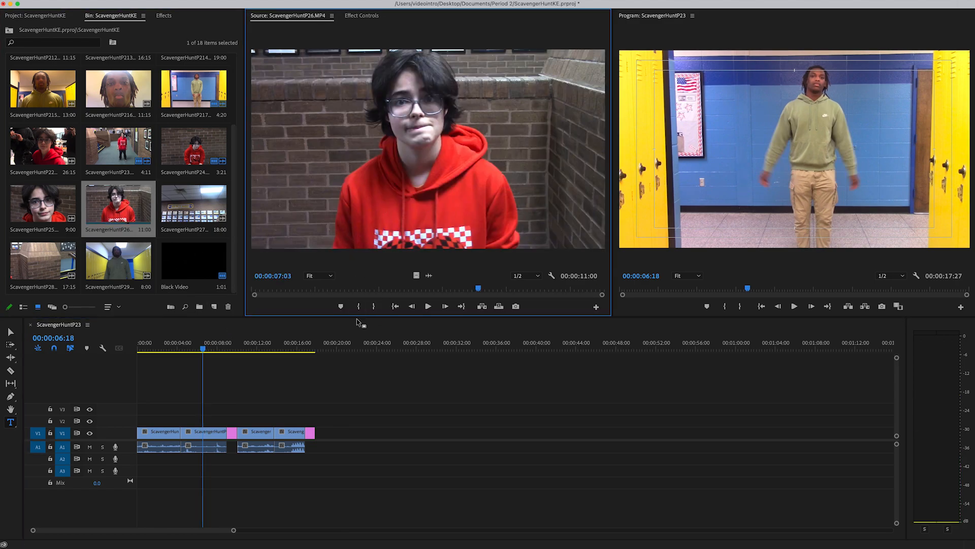
{"action": "left_click", "coordinate": [294, 332]}
{"action": "key", "text": "Down"}
{"action": "key", "text": "Down"}
{"action": "left_click", "coordinate": [470, 138]}
{"action": "left_click_drag", "start_coordinate": [471, 138], "coordinate": [846, 134]}
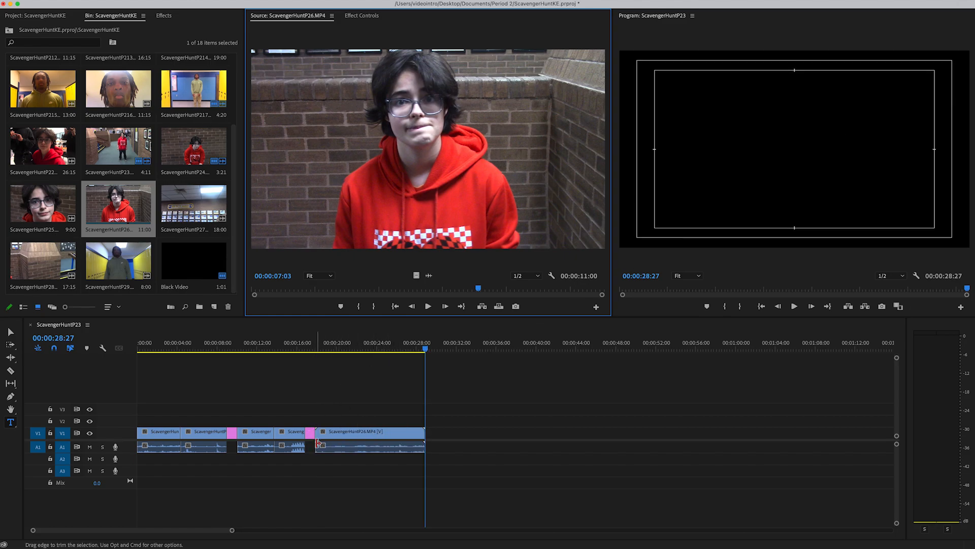
{"action": "left_click_drag", "start_coordinate": [318, 435], "coordinate": [365, 433]}
{"action": "left_click_drag", "start_coordinate": [424, 432], "coordinate": [333, 435]}
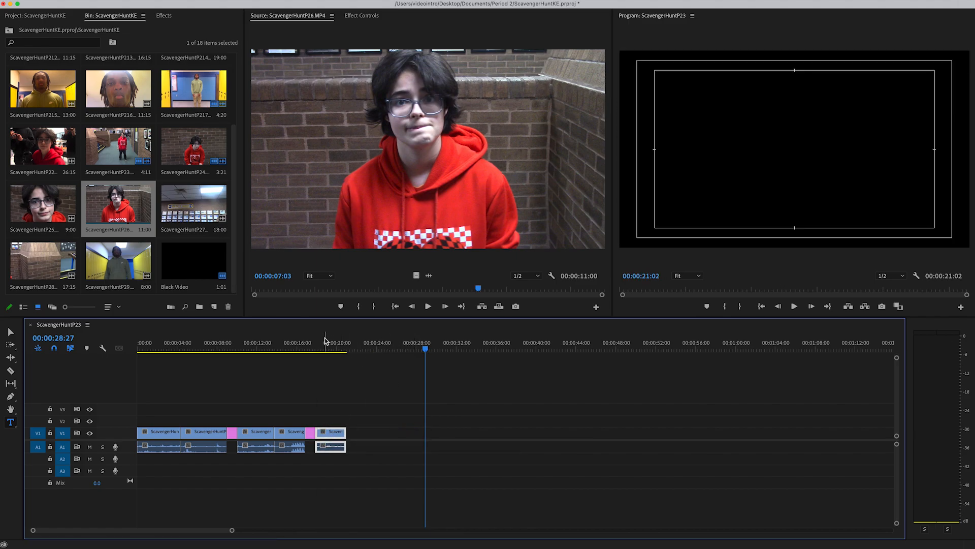
Step: Place the playhead at 00:00:01:20 within ScavengerHuntP23 and activate the Type tool
{"action": "left_click_drag", "start_coordinate": [326, 340], "coordinate": [153, 348]}
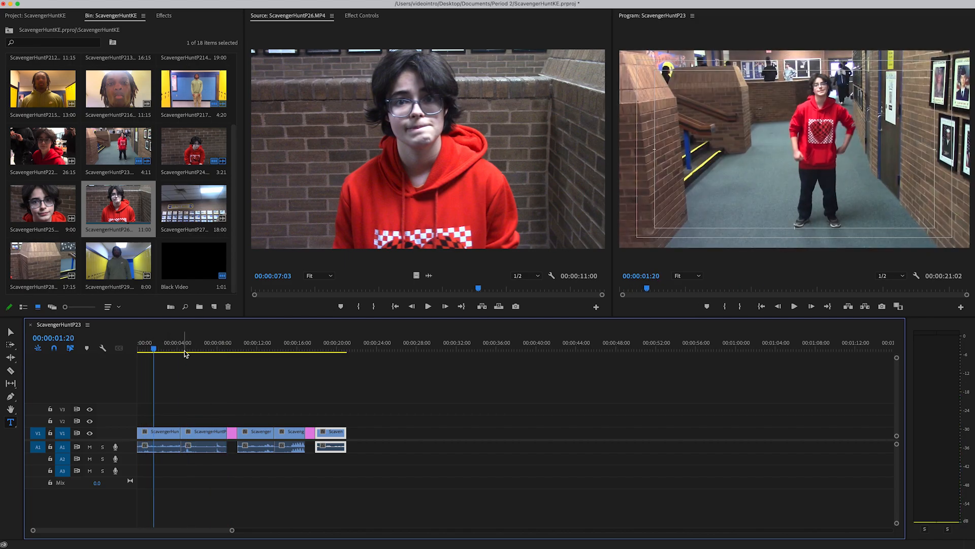
{"action": "left_click", "coordinate": [10, 422]}
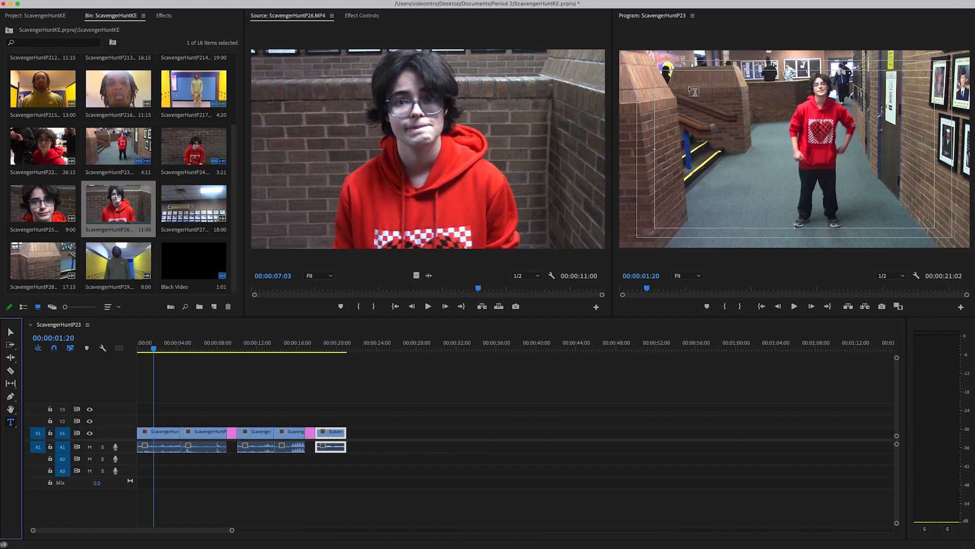
Step: Turn the safe margins off and back on in the program monitor
{"action": "right_click", "coordinate": [771, 154]}
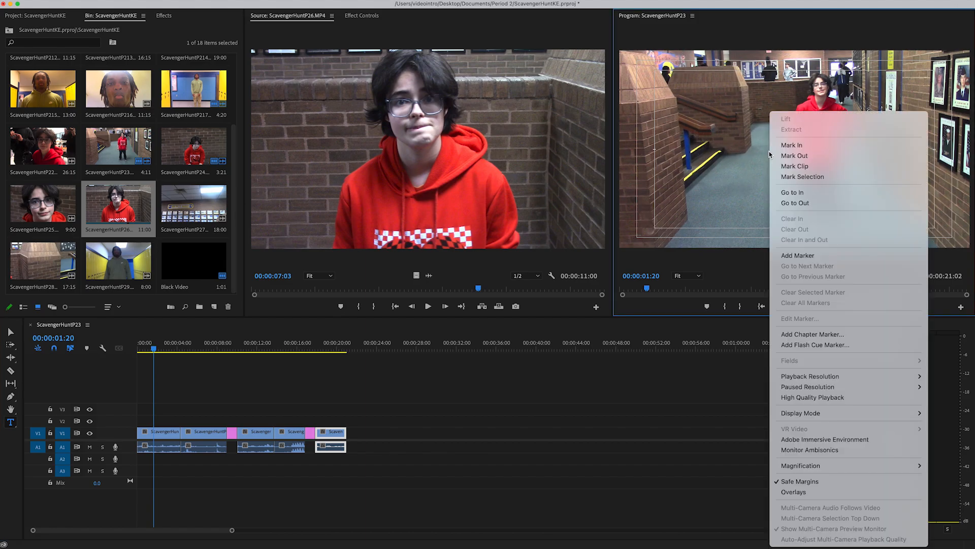
{"action": "left_click", "coordinate": [800, 481]}
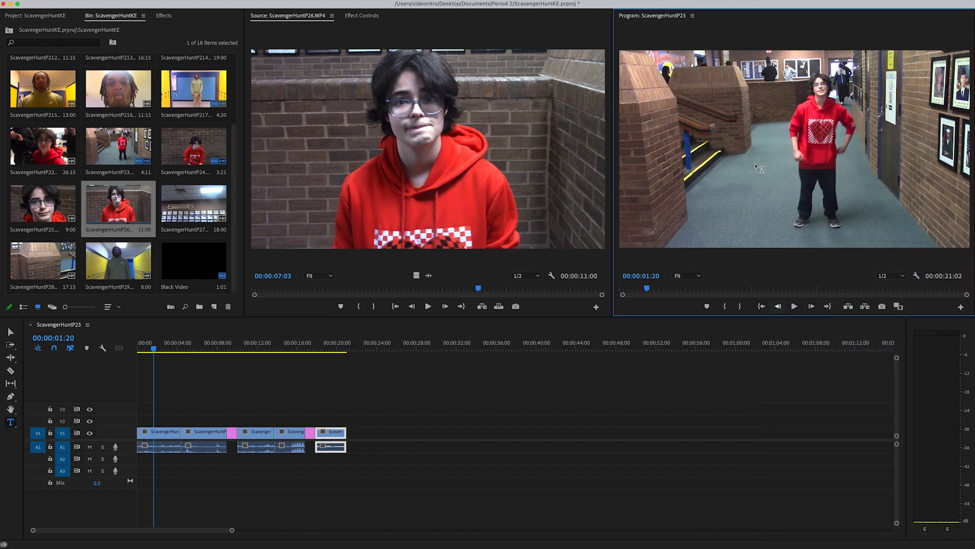
{"action": "right_click", "coordinate": [751, 137]}
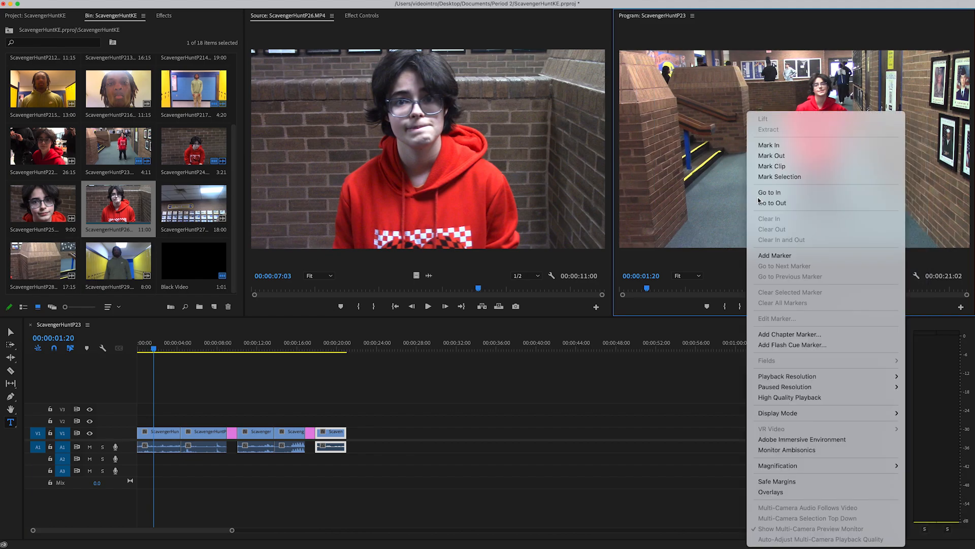
{"action": "left_click", "coordinate": [804, 481]}
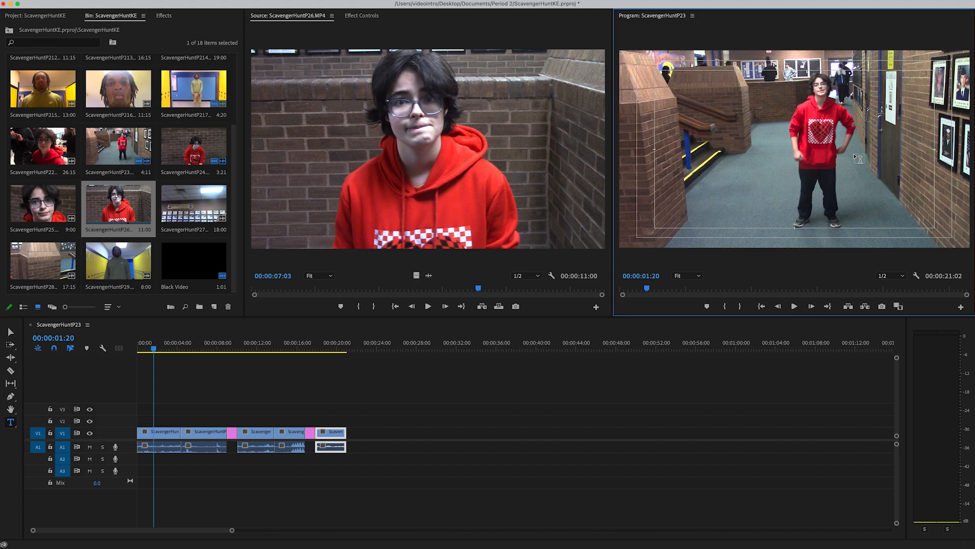
Step: Add a text title reading "WS Person A" in the lower part of the ScavengerHuntP23 picture
{"action": "left_click", "coordinate": [793, 208]}
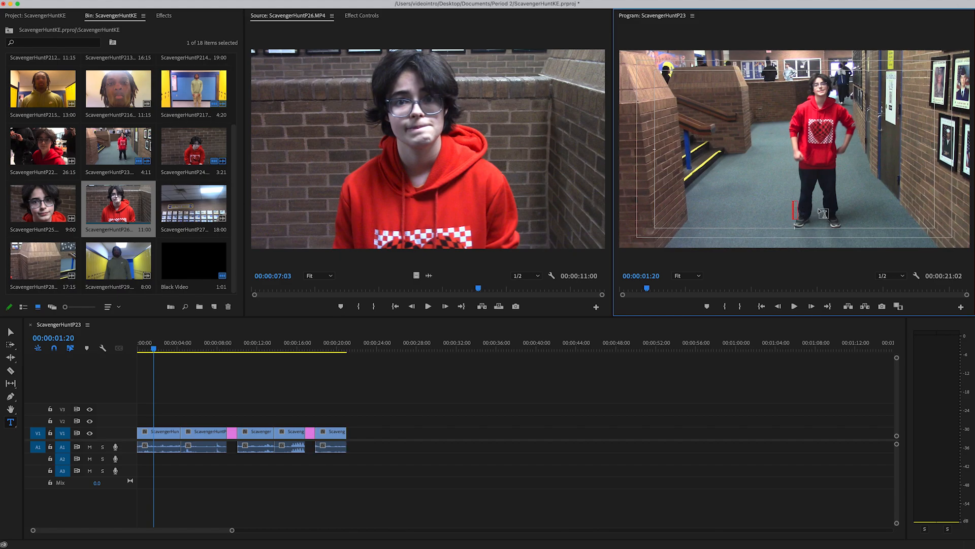
{"action": "key", "text": "BackSpace"}
{"action": "type", "text": "S Person A"}
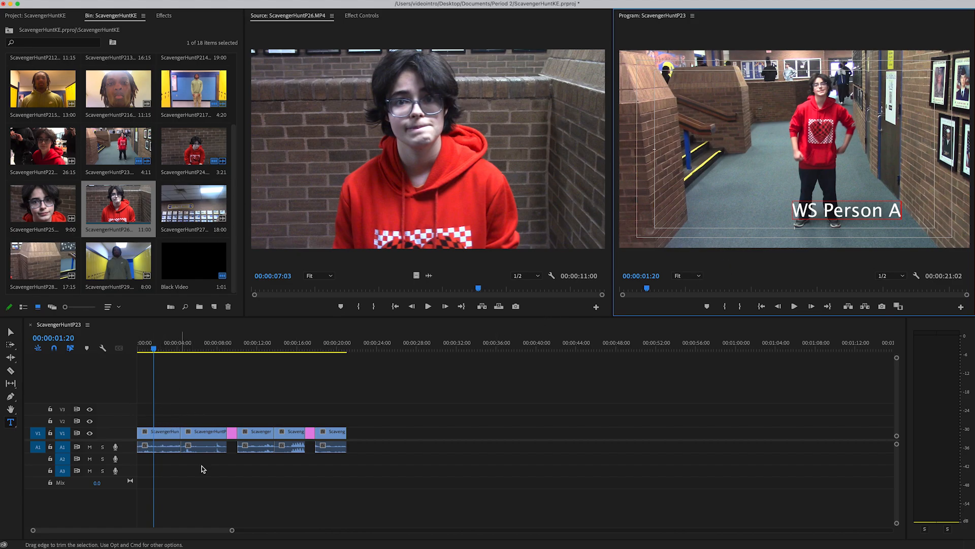
Step: Stretch the WS Person A title on V2 from the sequence start to the end of ScavengerHuntP217
{"action": "left_click_drag", "start_coordinate": [232, 531], "coordinate": [173, 523]}
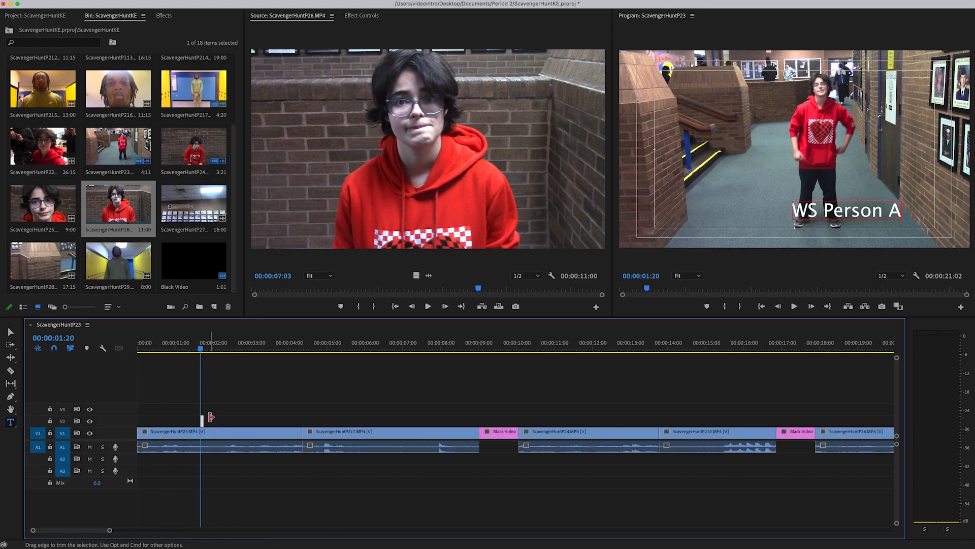
{"action": "left_click_drag", "start_coordinate": [203, 420], "coordinate": [302, 420]}
{"action": "left_click_drag", "start_coordinate": [203, 420], "coordinate": [133, 420]}
{"action": "key", "text": "space"}
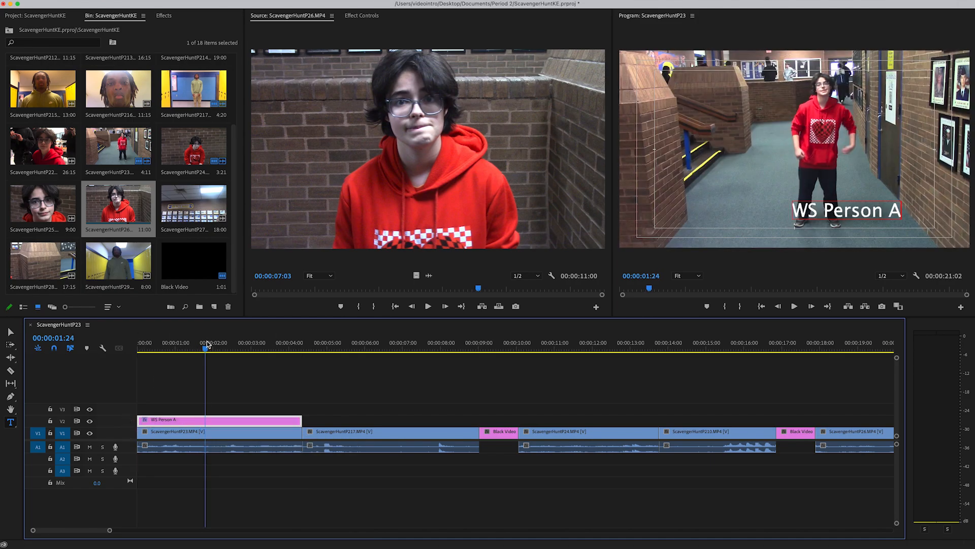
{"action": "key", "text": "space"}
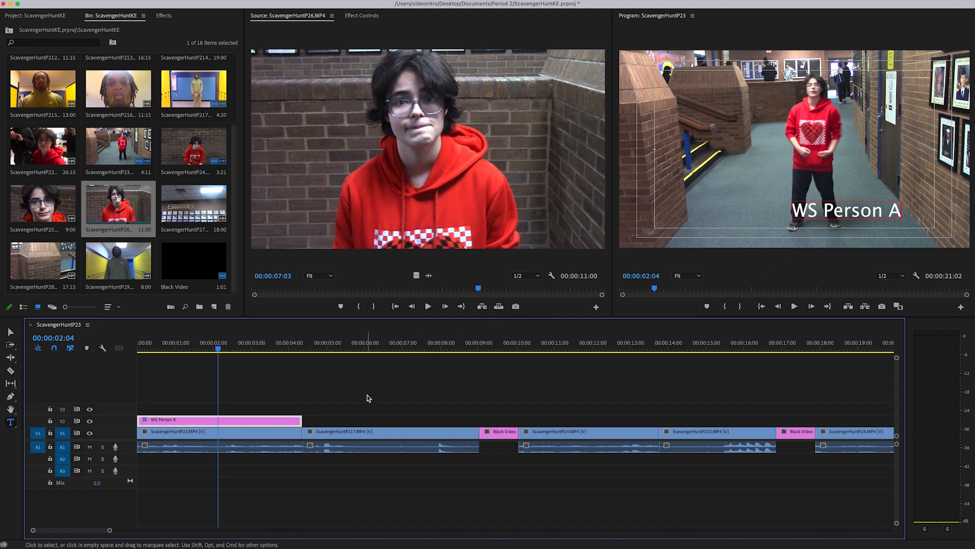
{"action": "left_click_drag", "start_coordinate": [302, 420], "coordinate": [478, 423]}
Step: Replace the title text with "Wide Shot" at 00:00:05:19 and move it towards the lower centre of the picture
{"action": "left_click", "coordinate": [351, 345]}
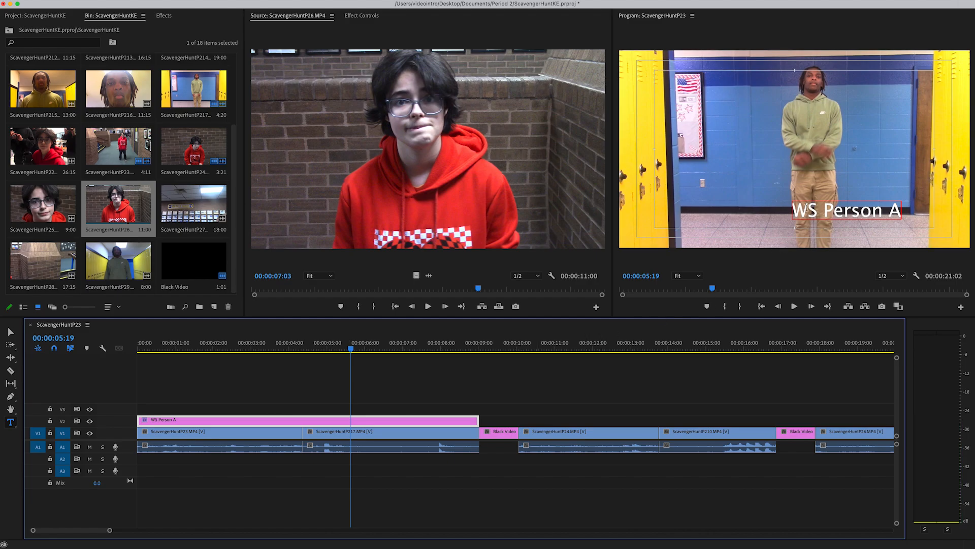
{"action": "left_click_drag", "start_coordinate": [792, 207], "coordinate": [909, 221]}
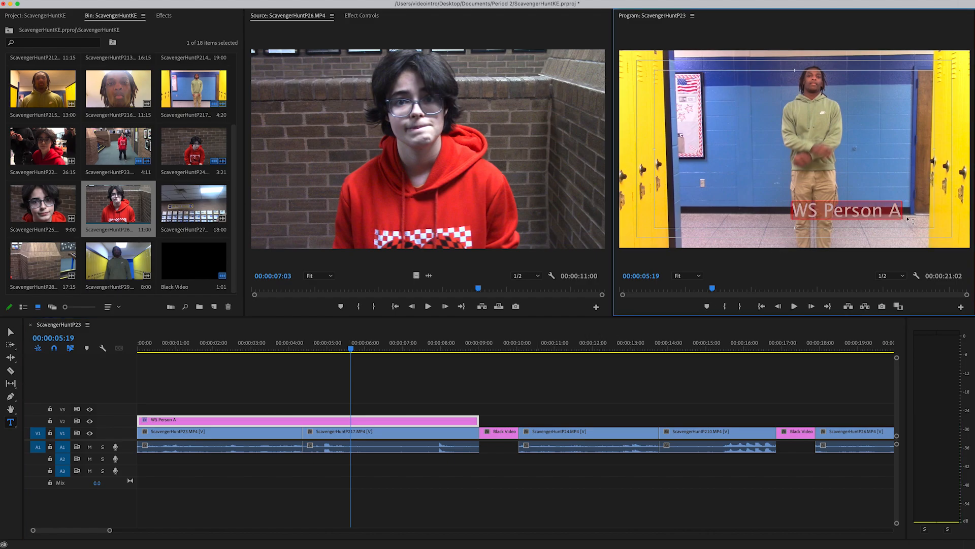
{"action": "type", "text": "Wide Shot"}
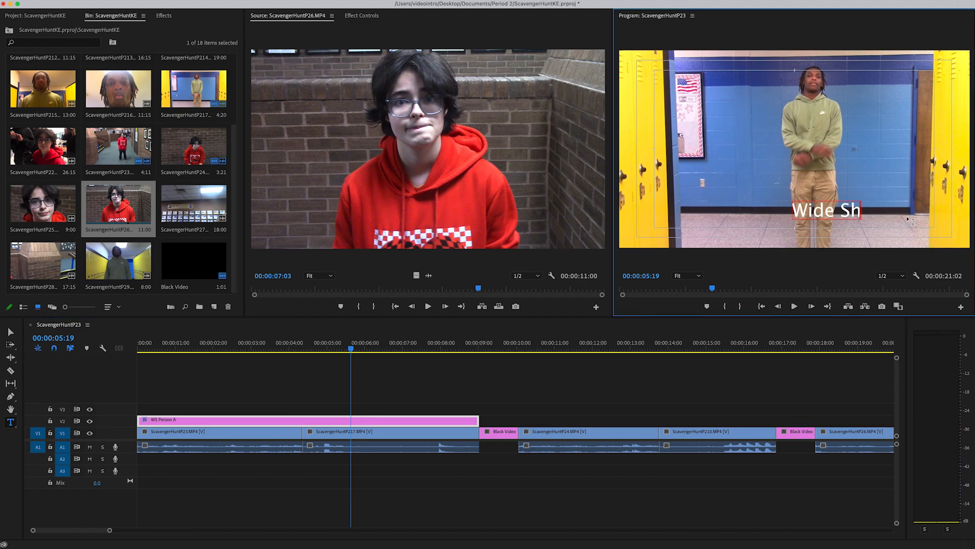
{"action": "left_click", "coordinate": [10, 332]}
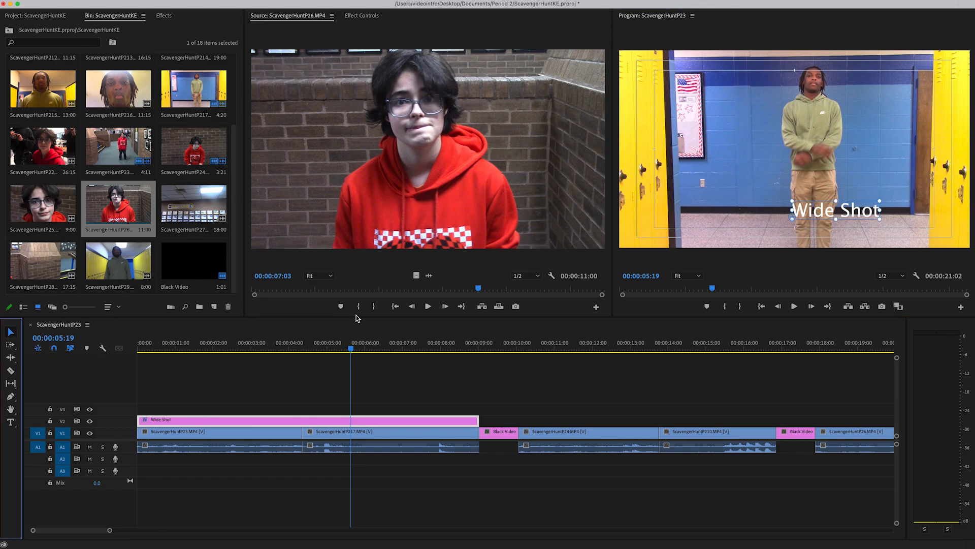
{"action": "left_click_drag", "start_coordinate": [829, 209], "coordinate": [822, 208]}
{"action": "left_click", "coordinate": [11, 333]}
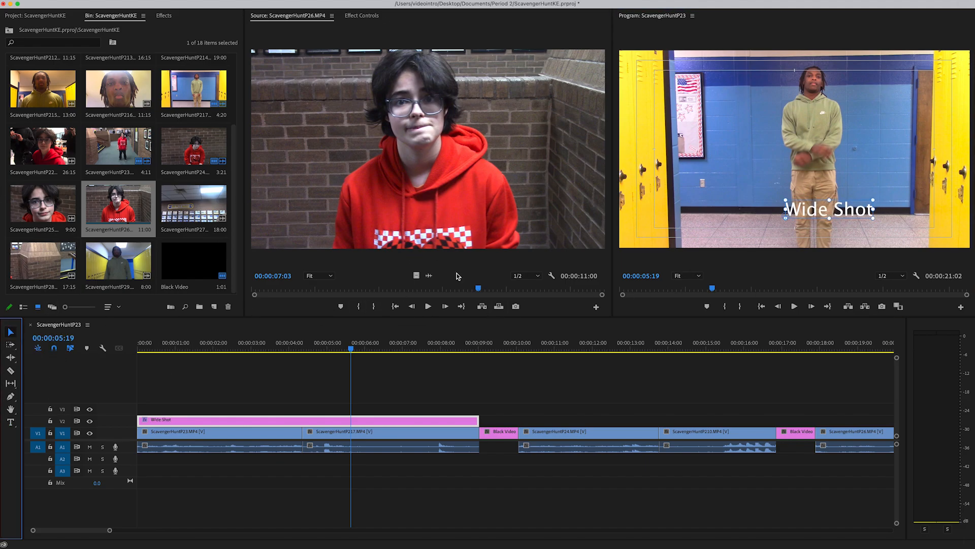
{"action": "left_click_drag", "start_coordinate": [826, 214], "coordinate": [811, 220]}
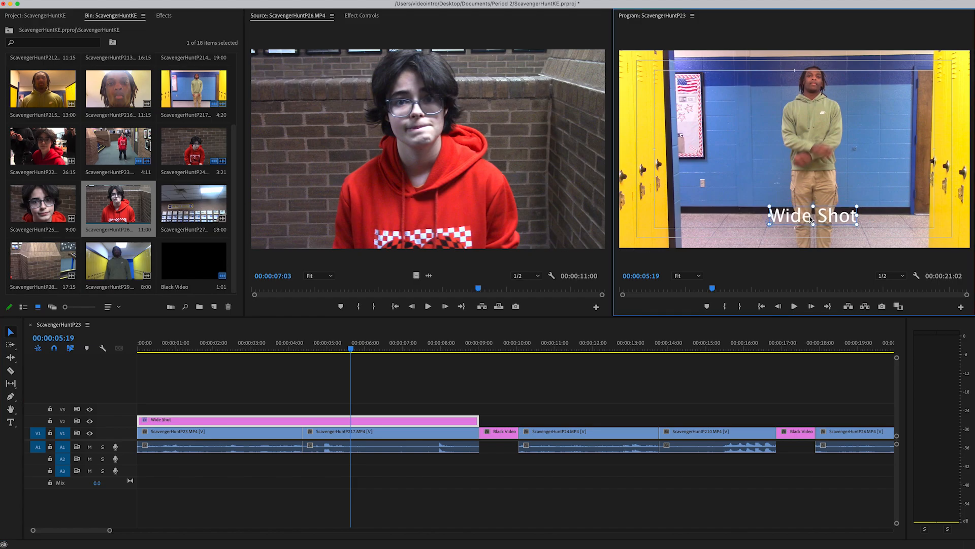
Step: Center-align the Wide Shot text and reposition it at about 1075.9, 958.0 in the lower centre of the frame
{"action": "left_click", "coordinate": [363, 16]}
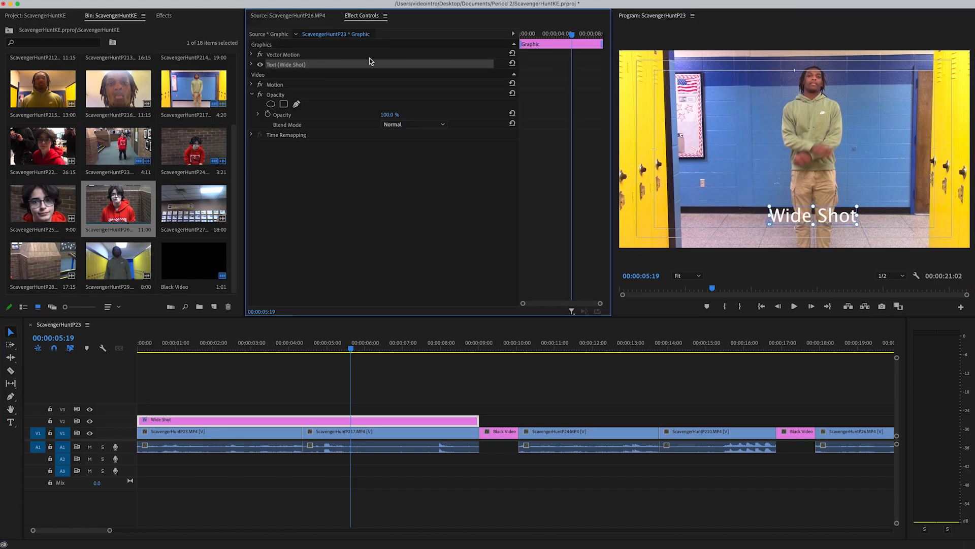
{"action": "left_click", "coordinate": [252, 65]}
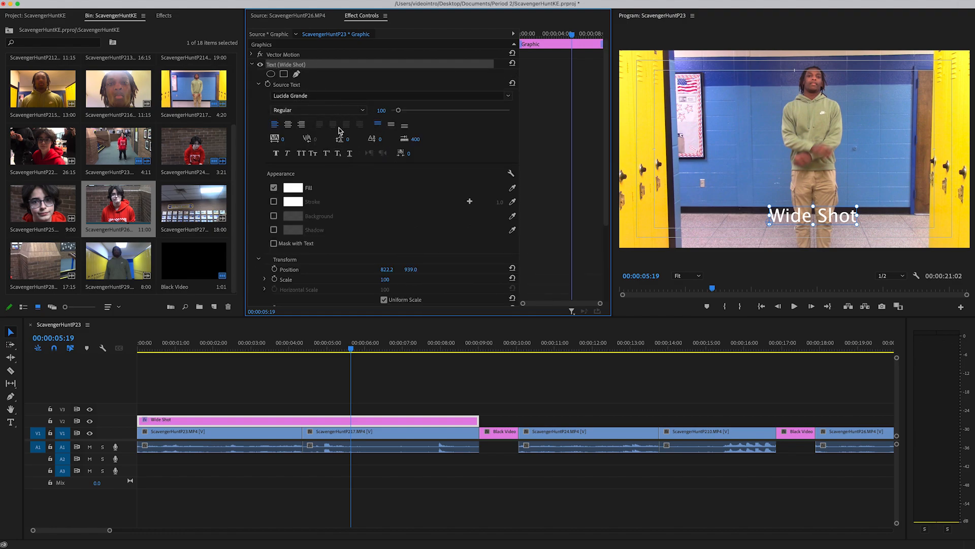
{"action": "left_click", "coordinate": [287, 124]}
{"action": "left_click_drag", "start_coordinate": [760, 220], "coordinate": [806, 224]}
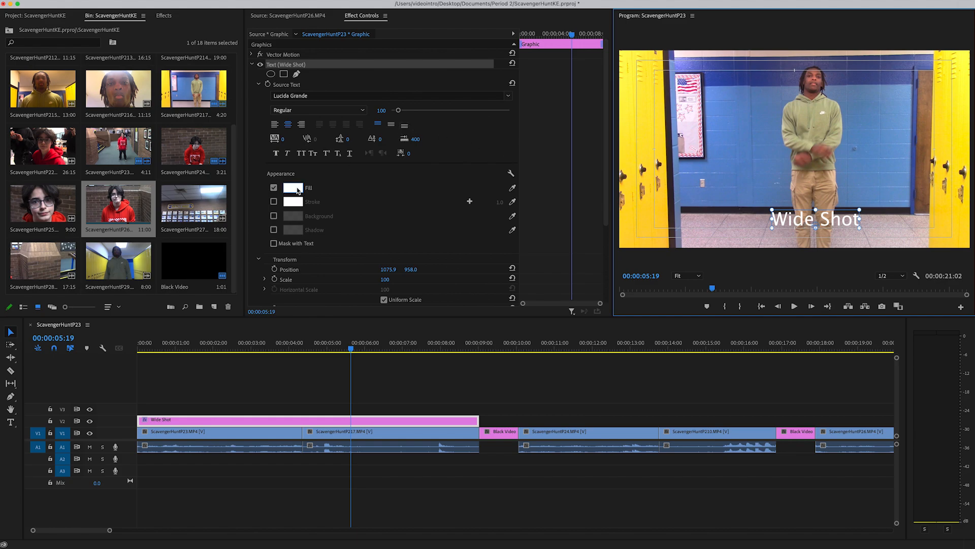
Step: Enable a black shadow on the Wide Shot text and set its opacity to 100%
{"action": "left_click", "coordinate": [273, 230]}
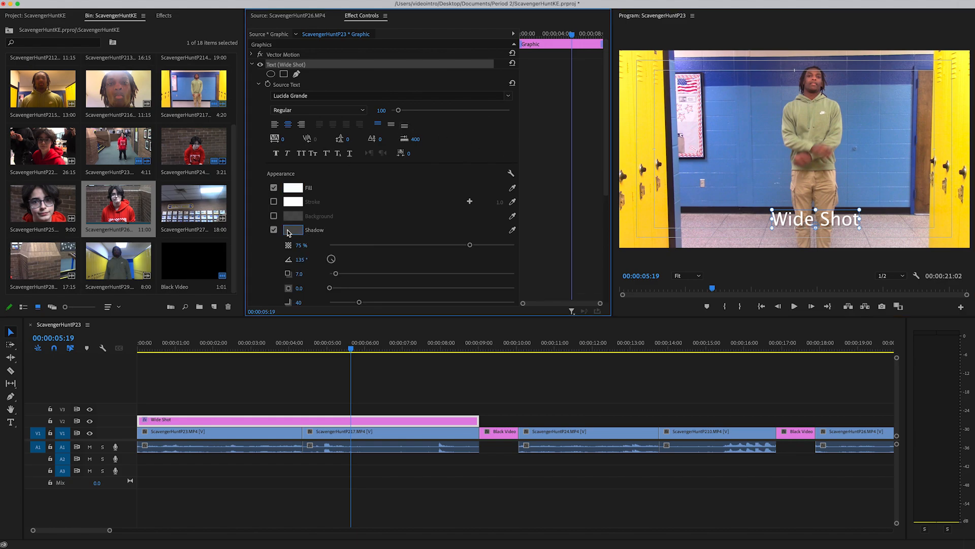
{"action": "left_click", "coordinate": [292, 230]}
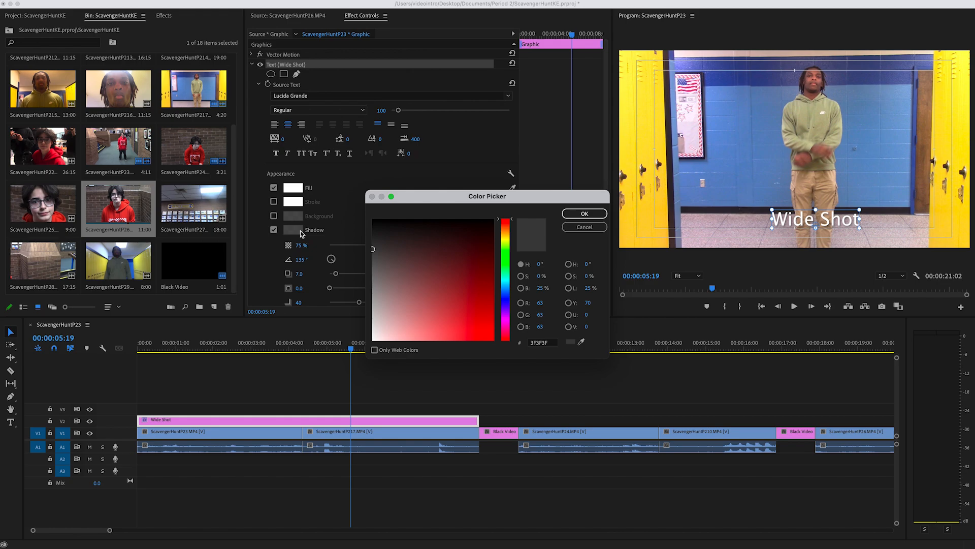
{"action": "left_click", "coordinate": [576, 215]}
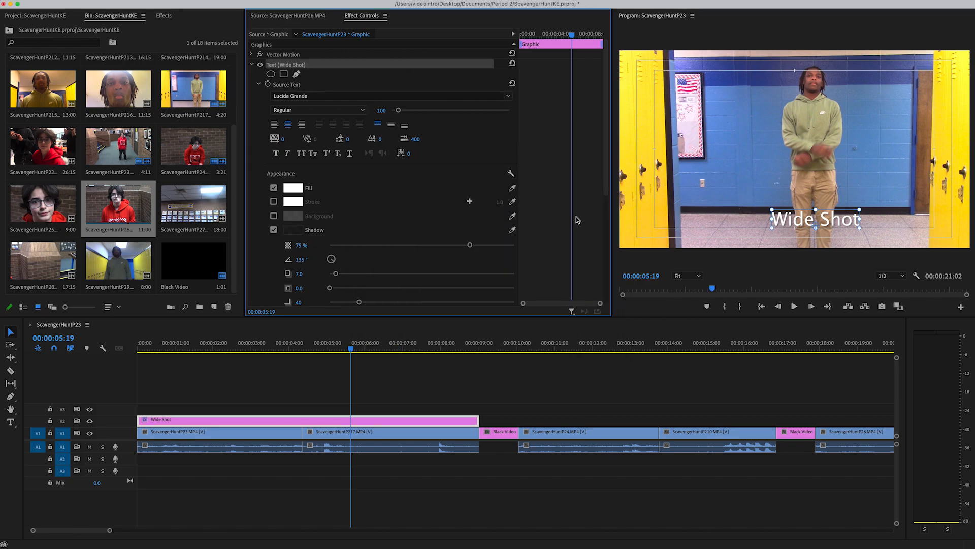
{"action": "left_click_drag", "start_coordinate": [470, 245], "coordinate": [588, 246]}
Step: Add a "Medium Shot" title at 00:00:10:02 and extend it on V2 to the end of ScavengerHuntP210
{"action": "left_click_drag", "start_coordinate": [354, 346], "coordinate": [436, 349]}
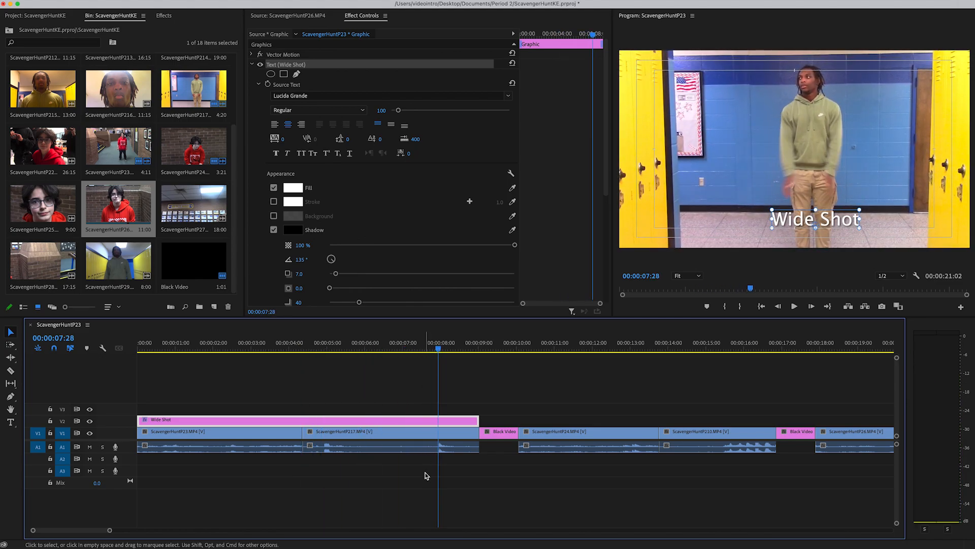
{"action": "left_click", "coordinate": [528, 348]}
{"action": "mouse_move", "coordinate": [530, 348]}
{"action": "left_mouse_down"}
{"action": "mouse_move", "coordinate": [509, 349]}
{"action": "mouse_move", "coordinate": [518, 349]}
{"action": "left_mouse_up"}
{"action": "left_click", "coordinate": [10, 422]}
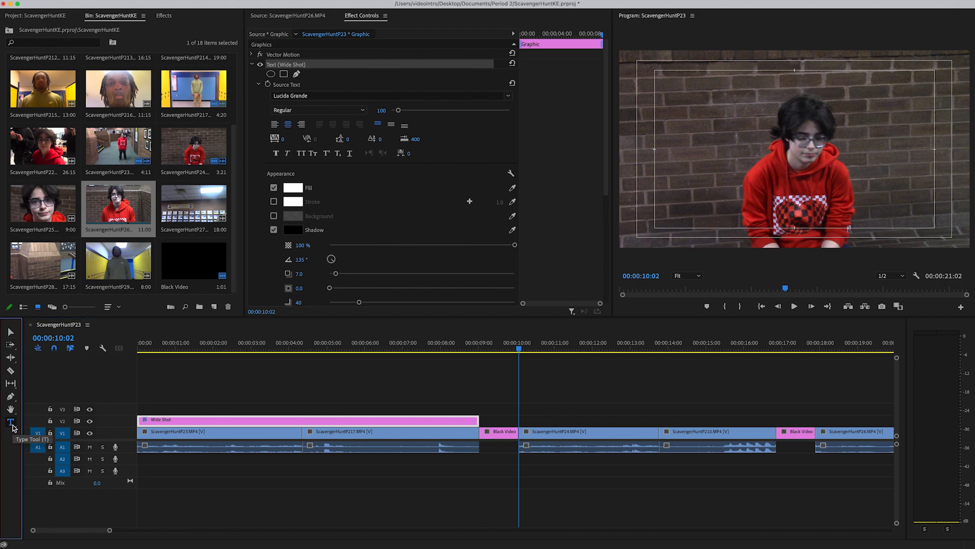
{"action": "left_click", "coordinate": [793, 209]}
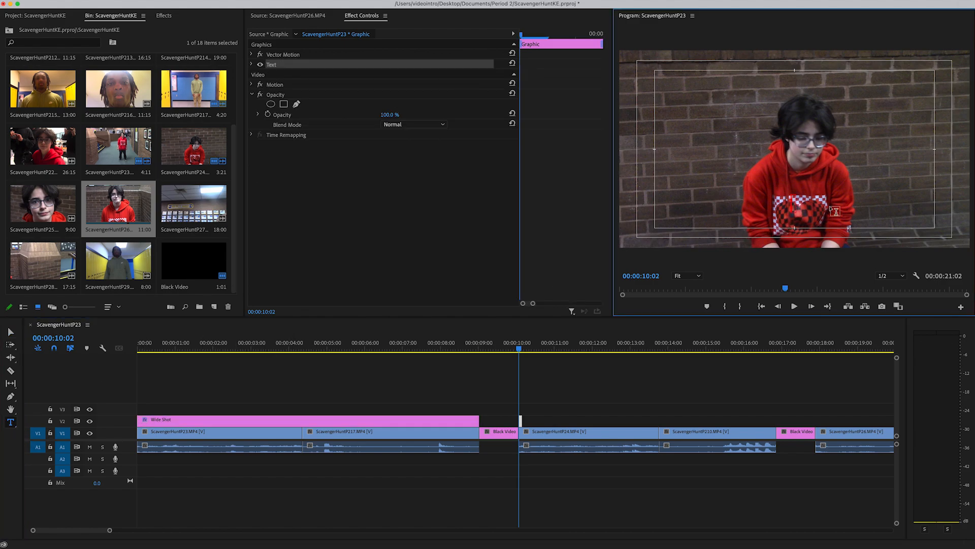
{"action": "type", "text": "Medium"}
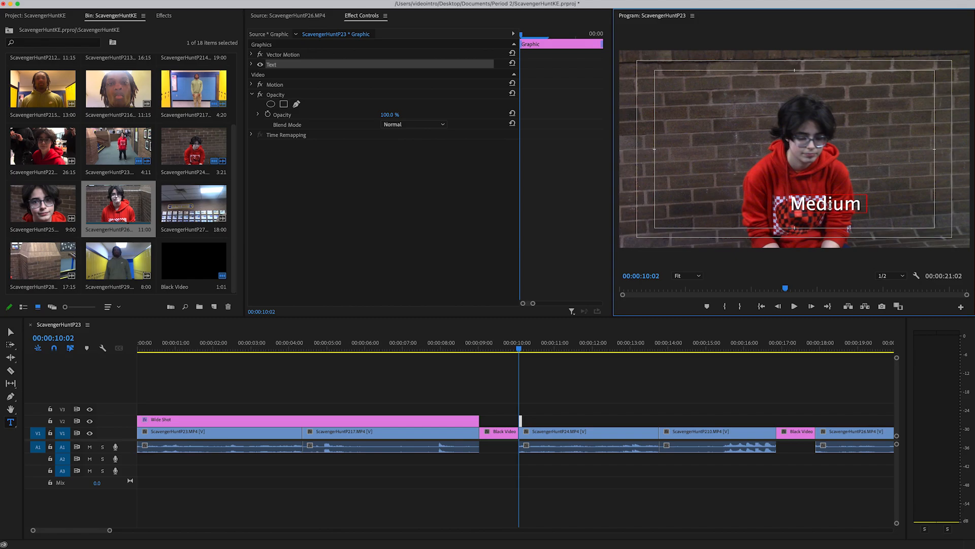
{"action": "type", "text": " Shot"}
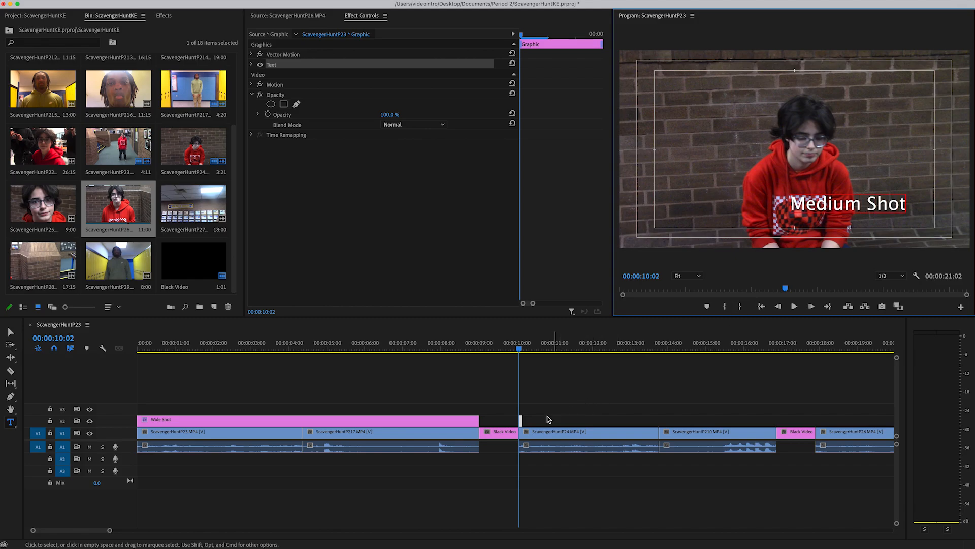
{"action": "left_click_drag", "start_coordinate": [525, 418], "coordinate": [778, 422]}
Step: Center-align the Medium Shot text, move it to the lower centre of the frame, and check it over both clips
{"action": "mouse_move", "coordinate": [703, 342]}
{"action": "left_mouse_down"}
{"action": "mouse_move", "coordinate": [607, 343]}
{"action": "mouse_move", "coordinate": [694, 345]}
{"action": "left_mouse_up"}
{"action": "left_click", "coordinate": [12, 336]}
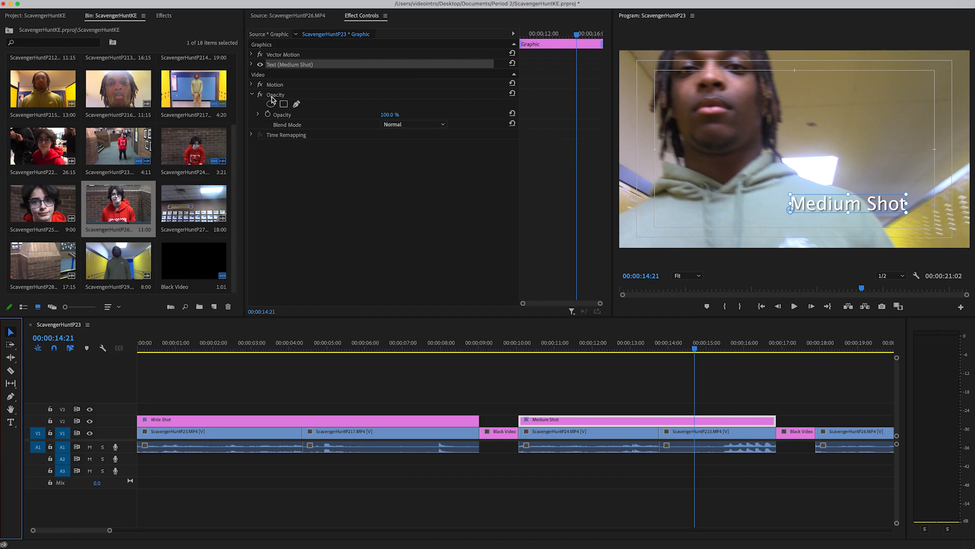
{"action": "left_click", "coordinate": [251, 64]}
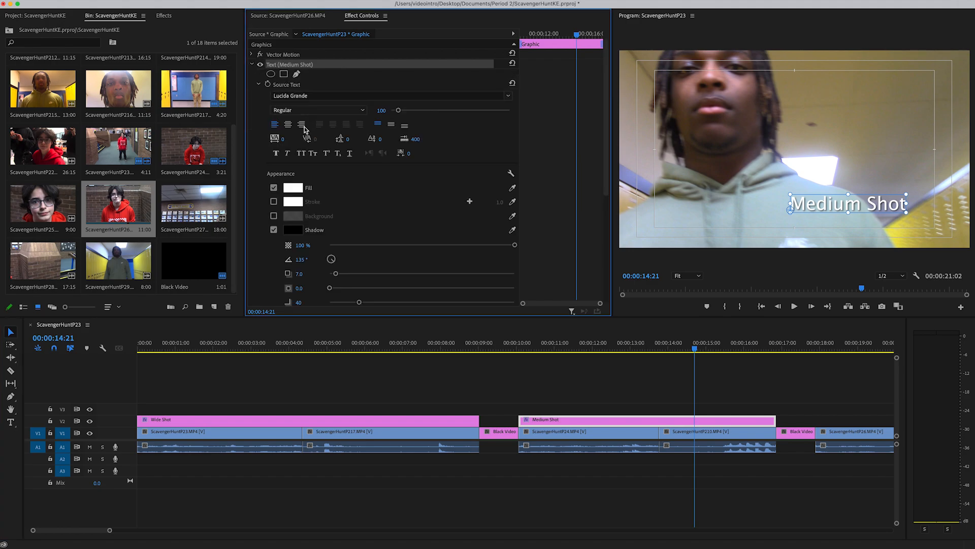
{"action": "left_click", "coordinate": [287, 124]}
{"action": "left_click_drag", "start_coordinate": [810, 208], "coordinate": [810, 223]}
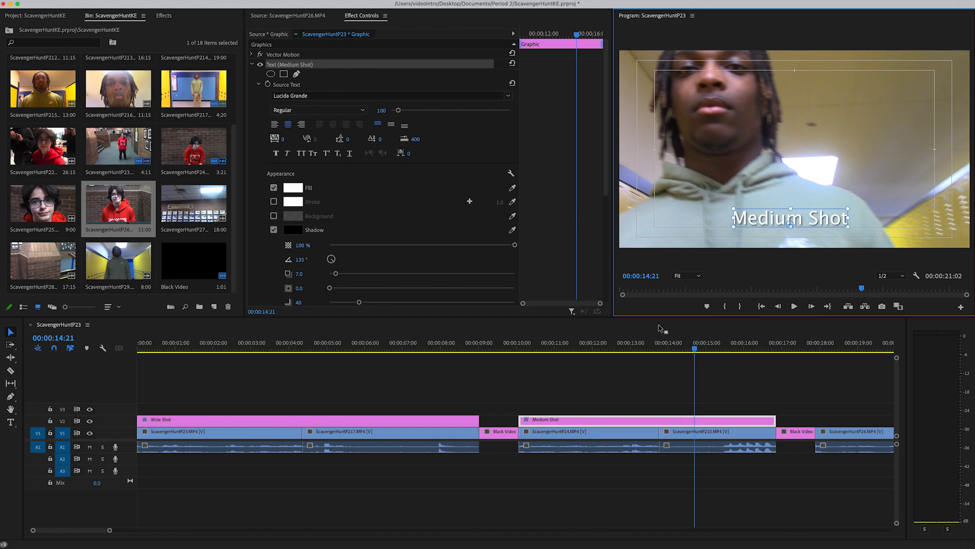
{"action": "left_click", "coordinate": [563, 347]}
{"action": "left_click_drag", "start_coordinate": [579, 347], "coordinate": [658, 347]}
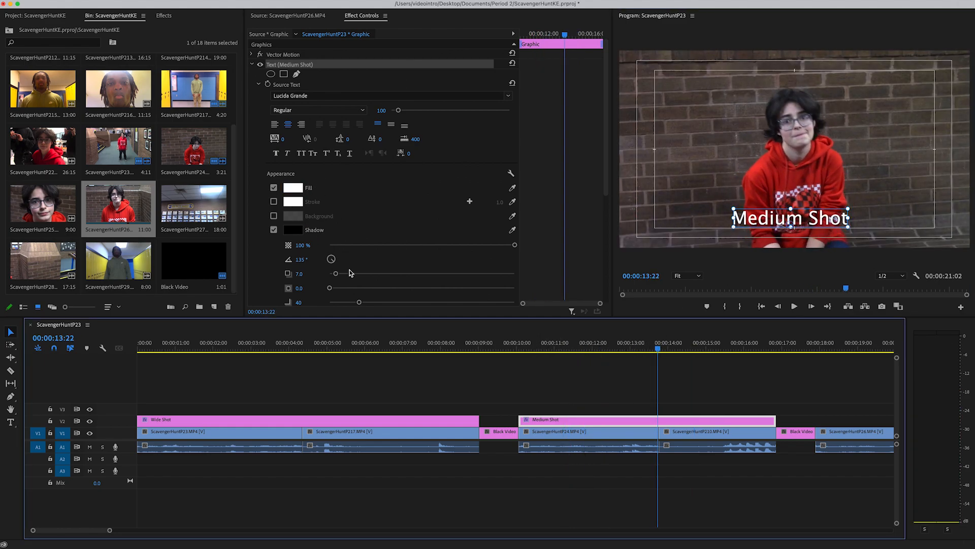
Step: Add a text title reading "Close Up" at 00:00:19:02 over the lower part of the ScavengerHuntP26 picture
{"action": "left_click_drag", "start_coordinate": [113, 530], "coordinate": [175, 539]}
{"action": "left_click", "coordinate": [468, 347]}
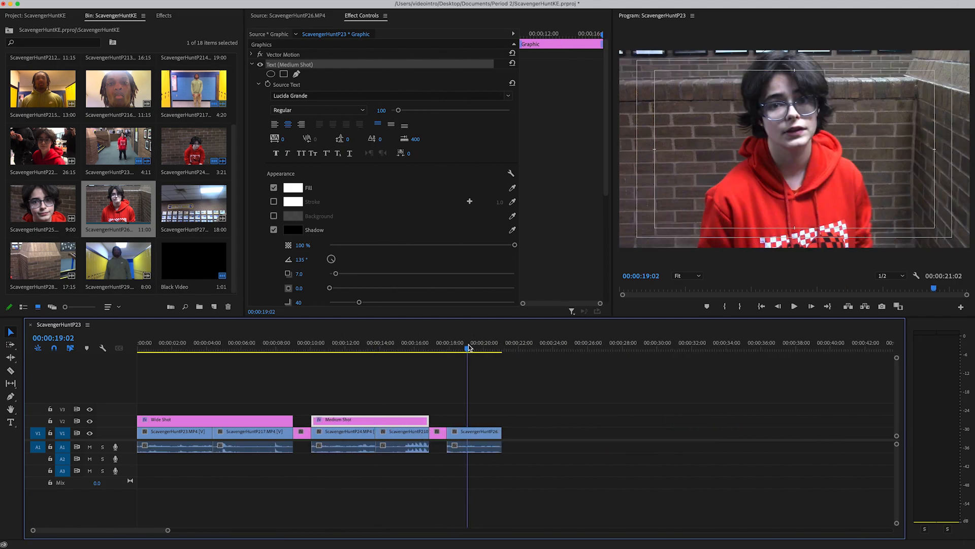
{"action": "key", "text": "t"}
{"action": "left_click", "coordinate": [796, 218]}
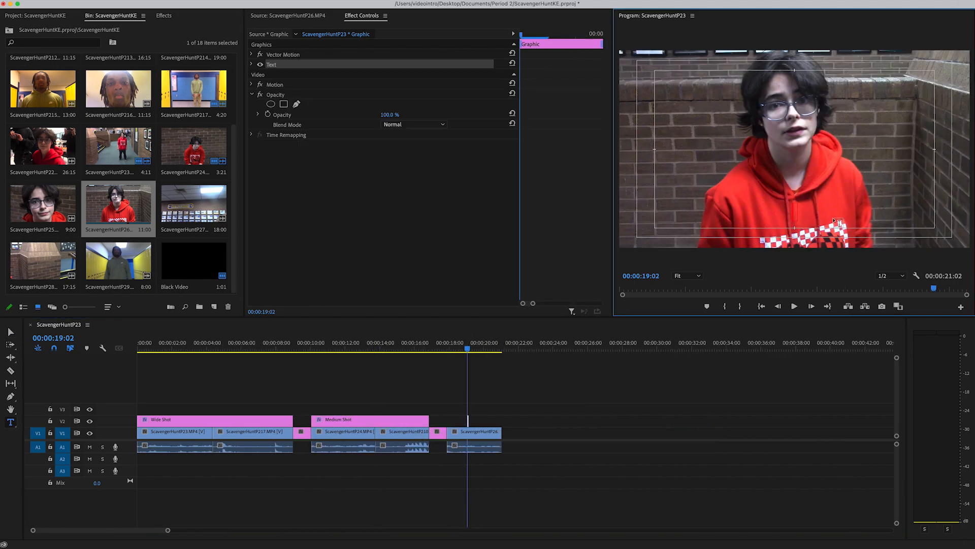
{"action": "type", "text": "Close Up"}
{"action": "left_click", "coordinate": [10, 333]}
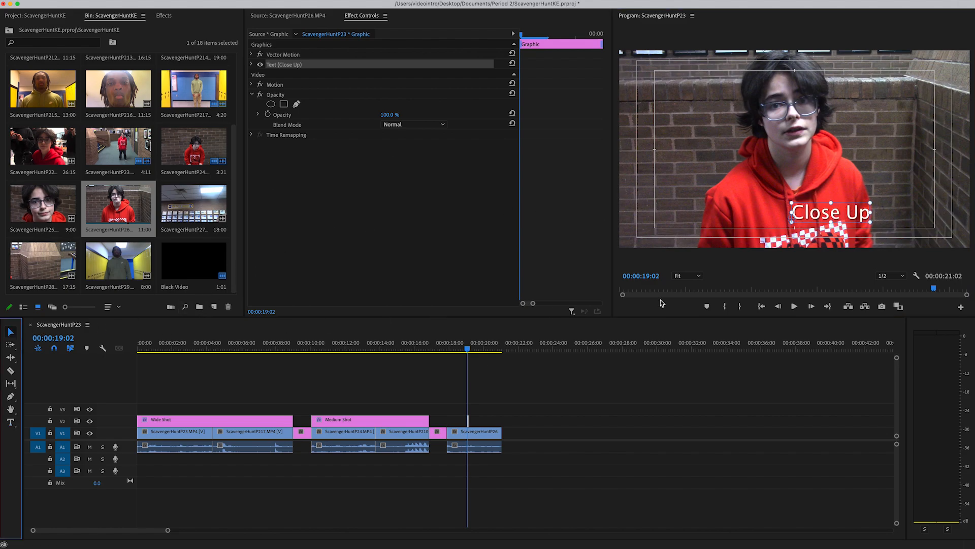
Step: Move the Close Up text to the lower centre of the frame and stretch its V2 clip across the full ScavengerHuntP26 clip
{"action": "left_click_drag", "start_coordinate": [838, 219], "coordinate": [795, 218]}
{"action": "left_click_drag", "start_coordinate": [468, 421], "coordinate": [447, 420]}
{"action": "left_click_drag", "start_coordinate": [464, 340], "coordinate": [72, 332]}
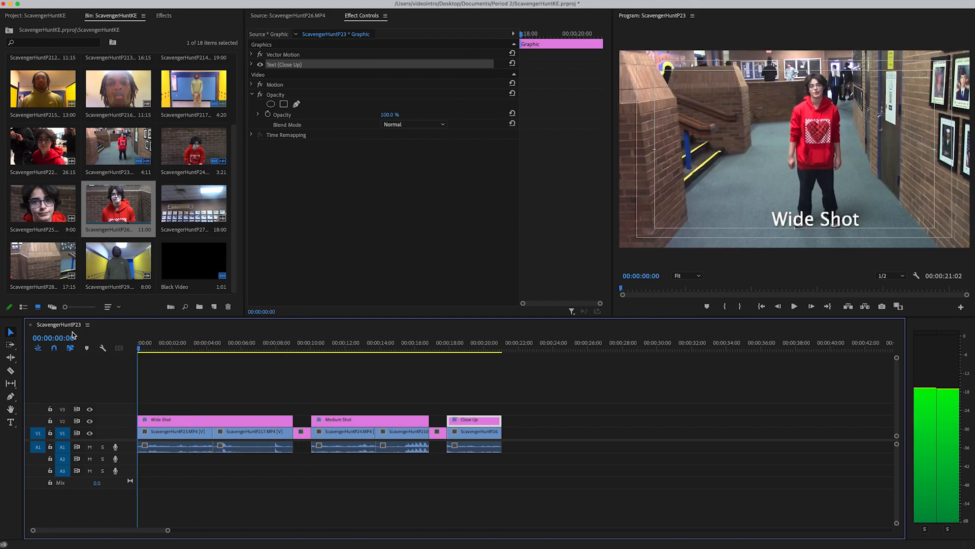
{"action": "left_click_drag", "start_coordinate": [168, 530], "coordinate": [189, 530]}
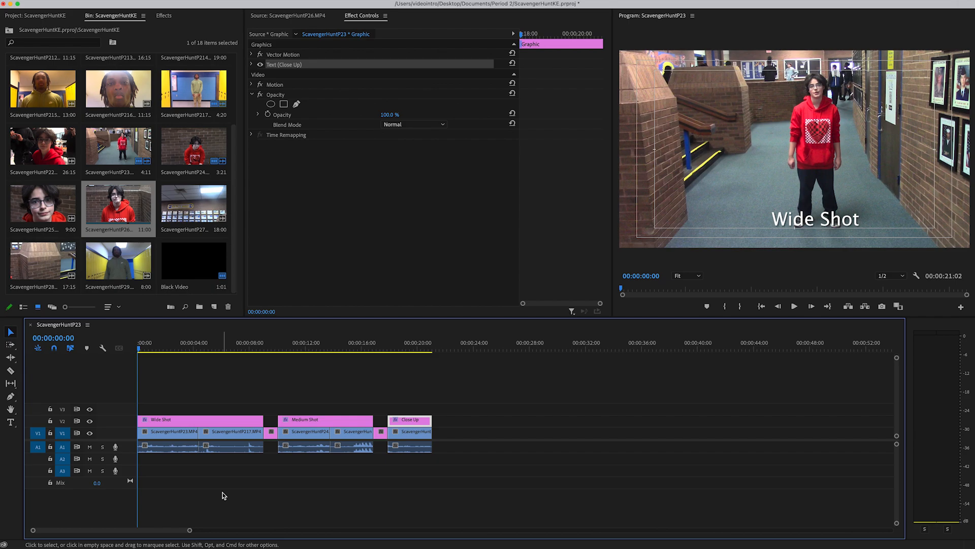
{"action": "left_click_drag", "start_coordinate": [308, 347], "coordinate": [397, 355]}
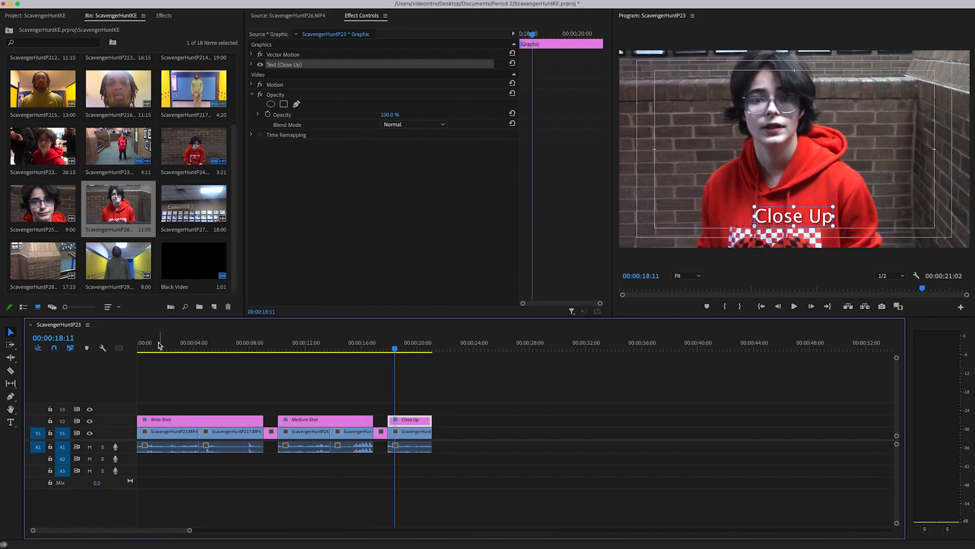
{"action": "key", "text": "Home"}
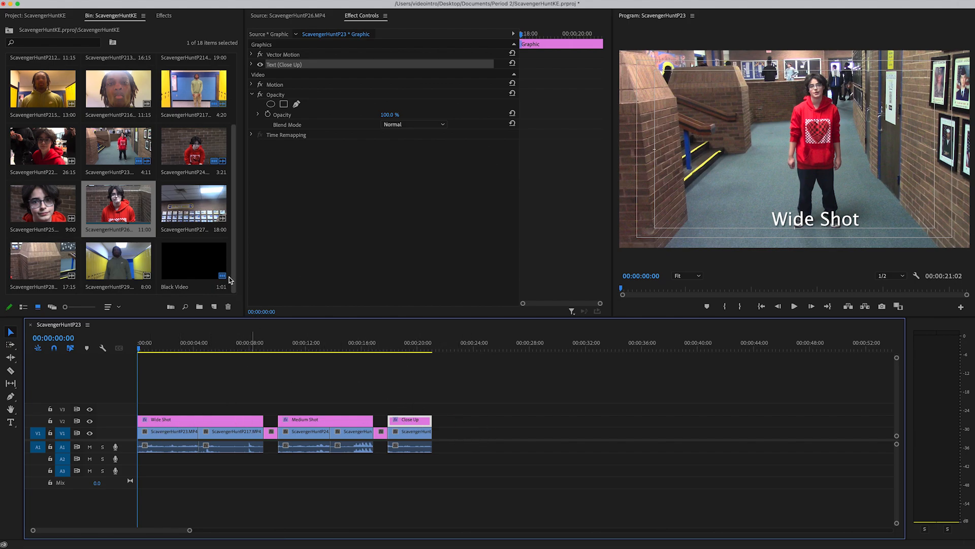
Step: Save the ScavengerHuntKE project and quit Premiere Pro
{"action": "left_click", "coordinate": [81, 5]}
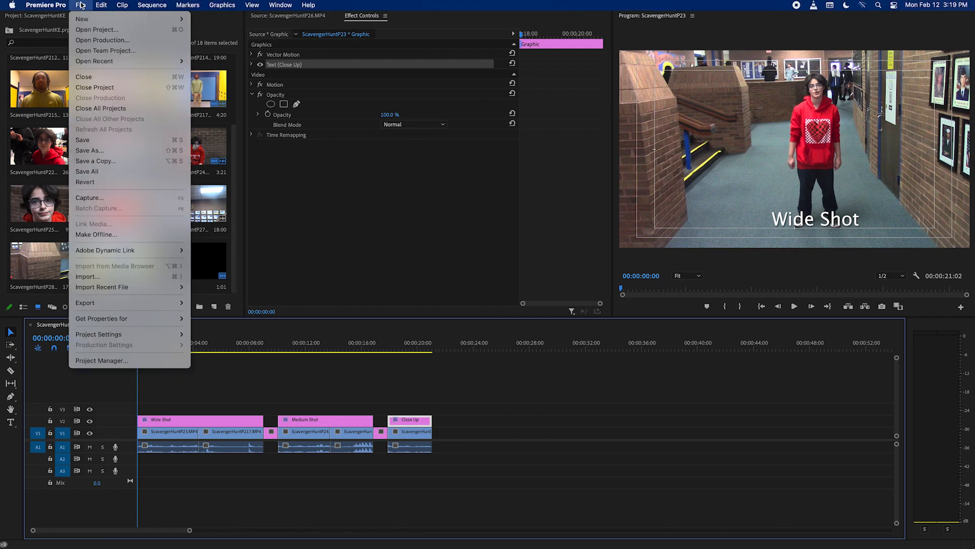
{"action": "left_click", "coordinate": [102, 141]}
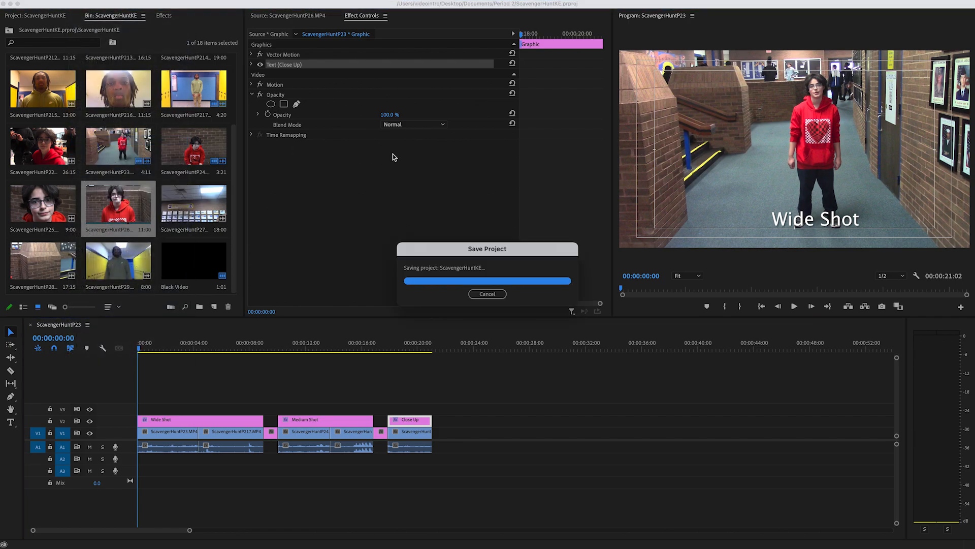
{"action": "left_click", "coordinate": [81, 5]}
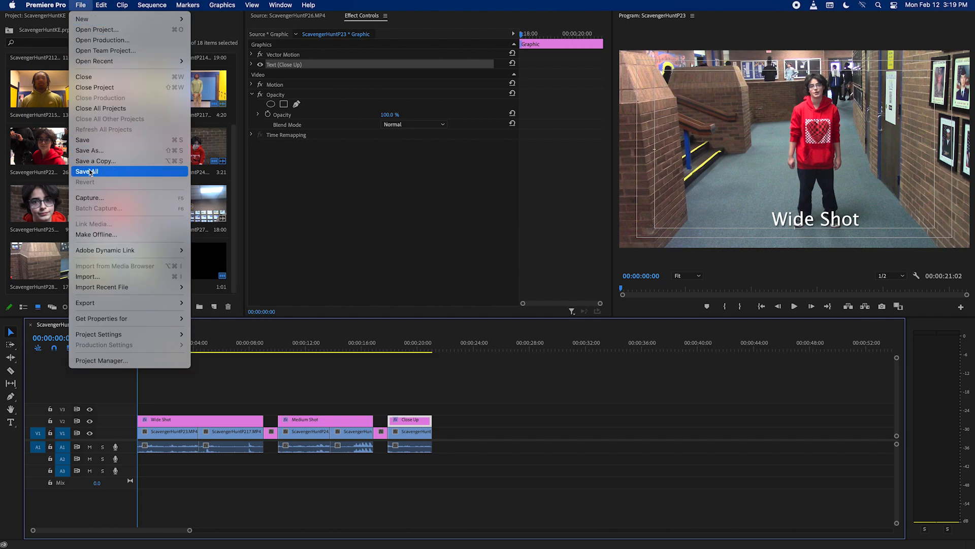
{"action": "left_click", "coordinate": [105, 142]}
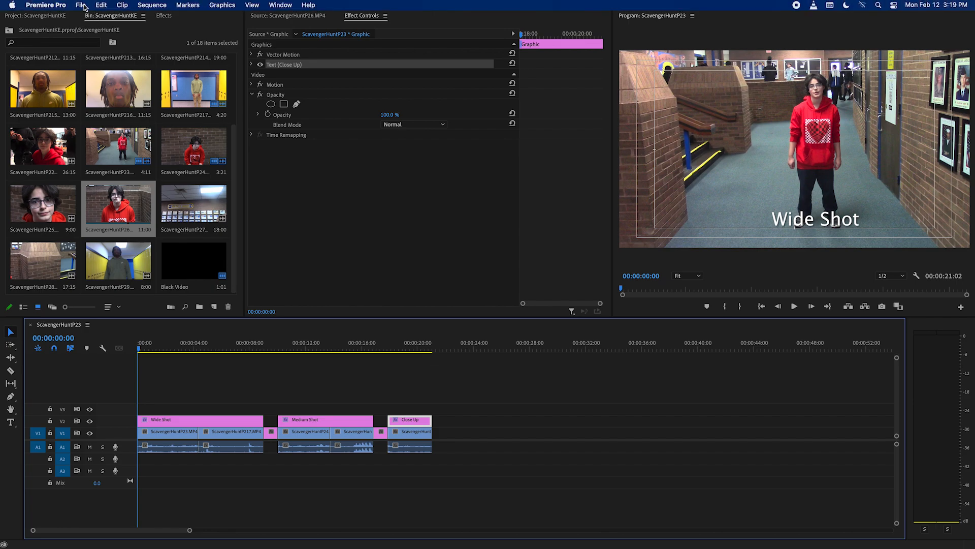
{"action": "left_click", "coordinate": [82, 5]}
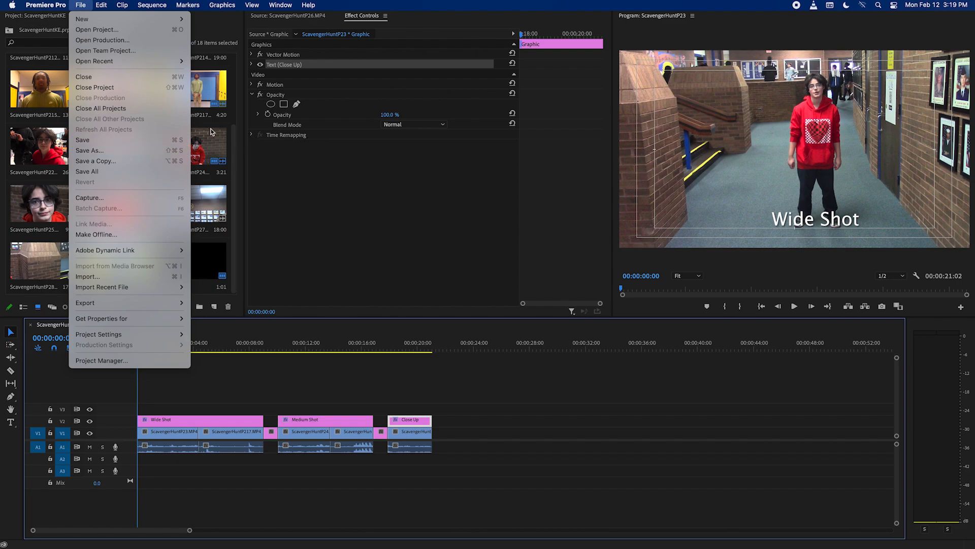
{"action": "left_click", "coordinate": [344, 167]}
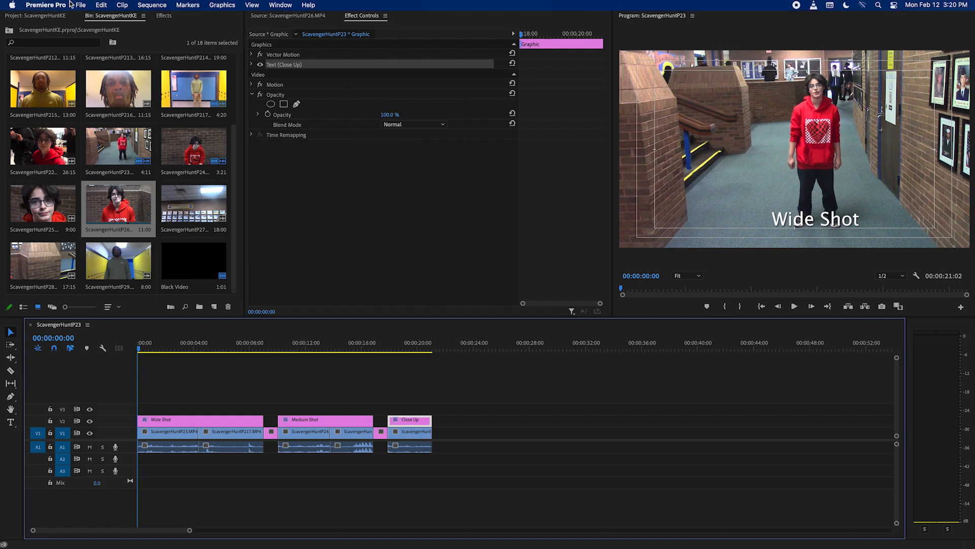
{"action": "left_click", "coordinate": [59, 6]}
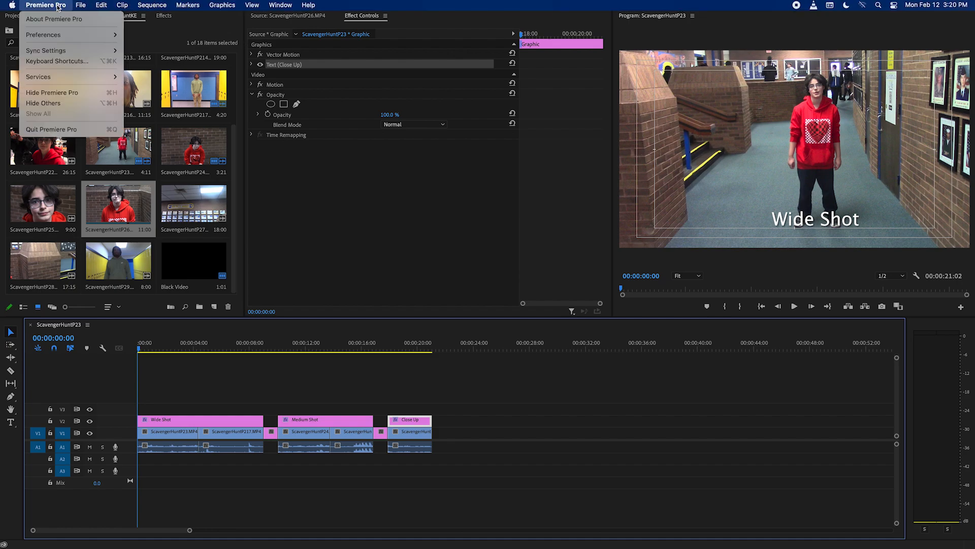
{"action": "left_click", "coordinate": [75, 129]}
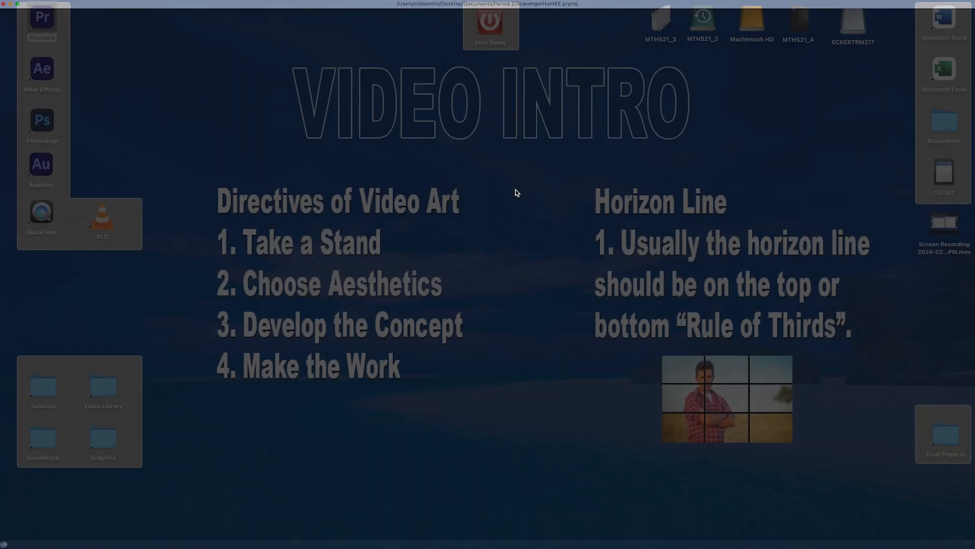